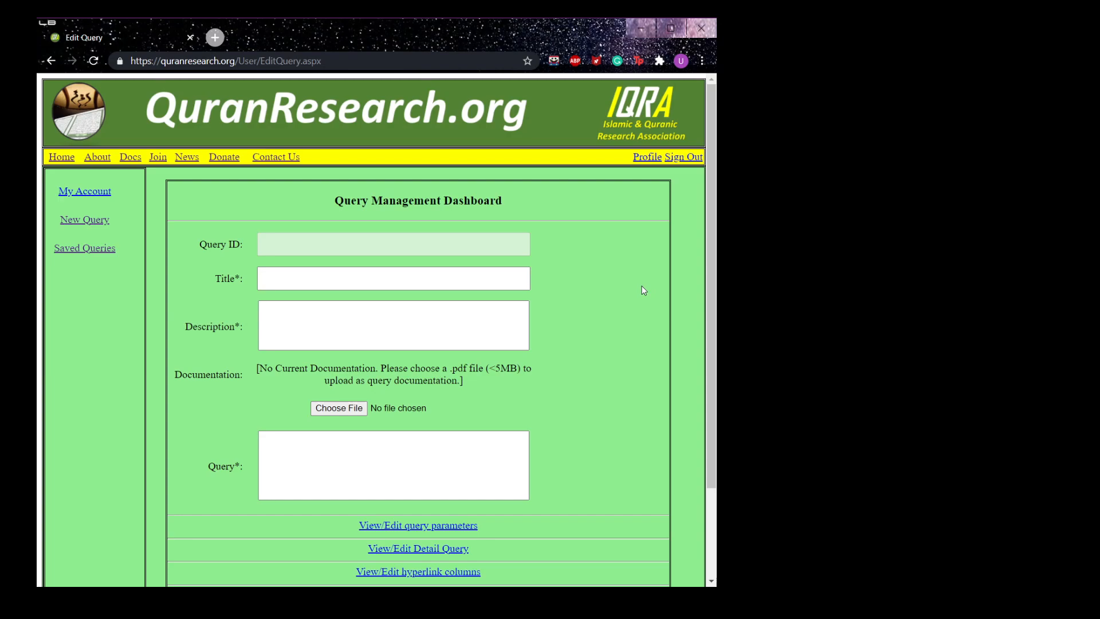
Step: Look up the User's Manual & Database Documentation entry on the documentation page and return to the new query form
click(130, 157)
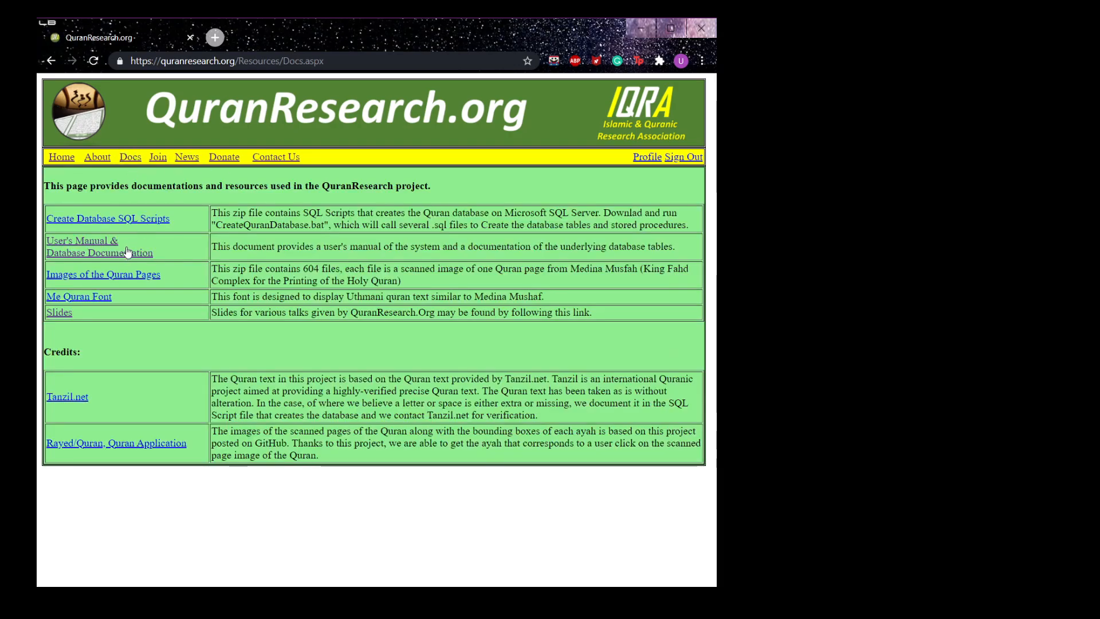
drag(172, 254, 50, 242)
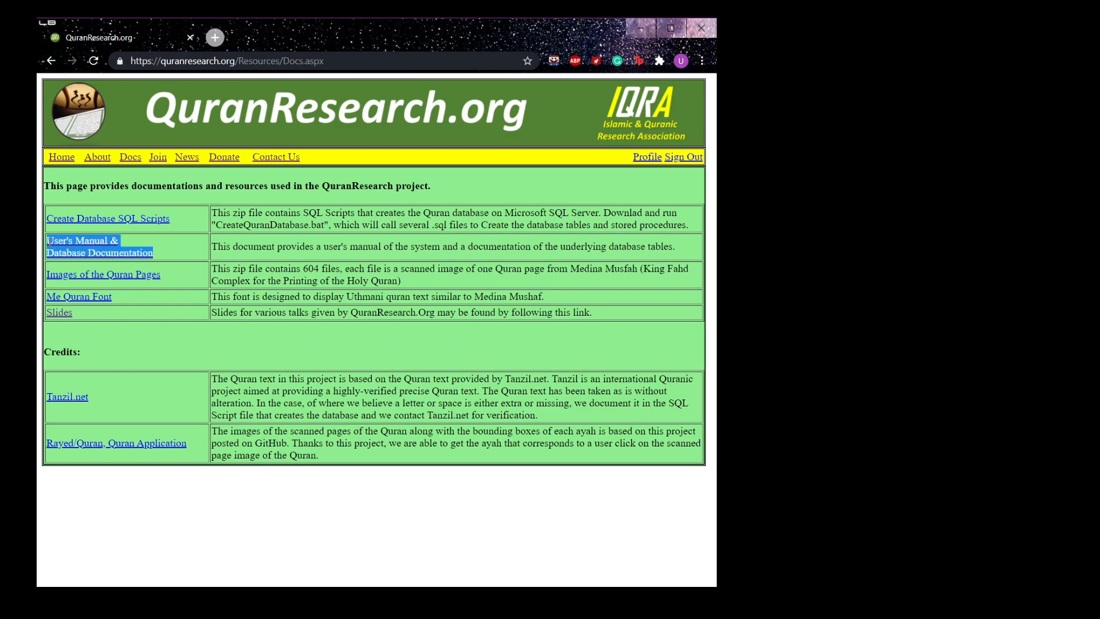
click(51, 61)
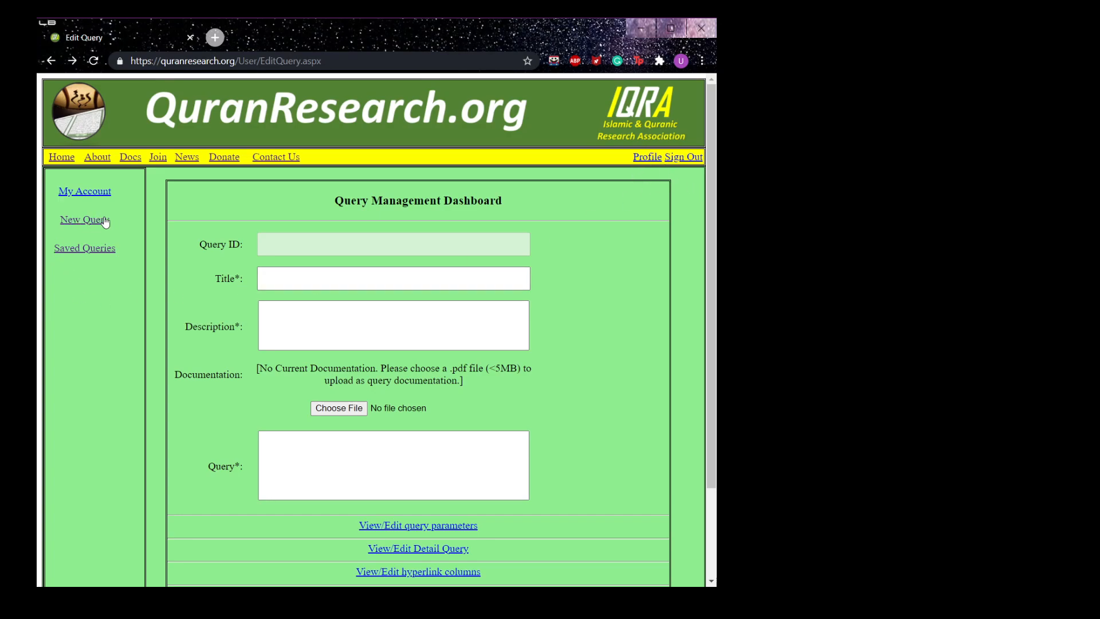
Step: Examine the required Title, Description and Query fields and the links for query parameters, detail query and hyperlink columns
drag(333, 203, 508, 196)
click(518, 198)
scroll(390, 200, down, 2)
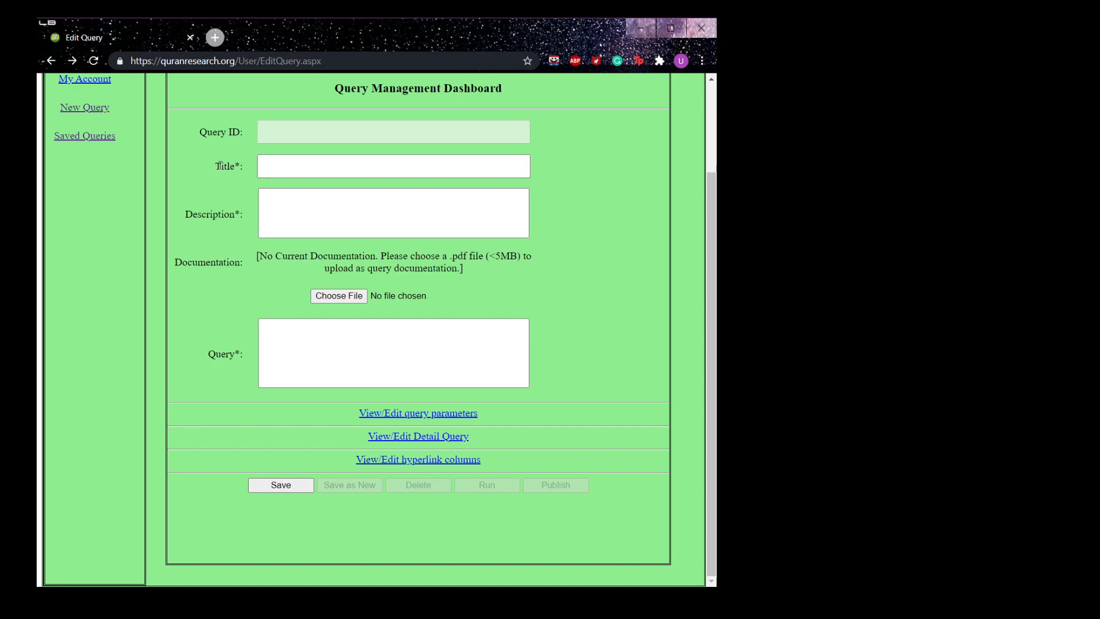
drag(215, 167, 243, 171)
drag(186, 216, 245, 222)
drag(210, 358, 245, 354)
click(240, 373)
click(335, 164)
click(427, 218)
click(526, 206)
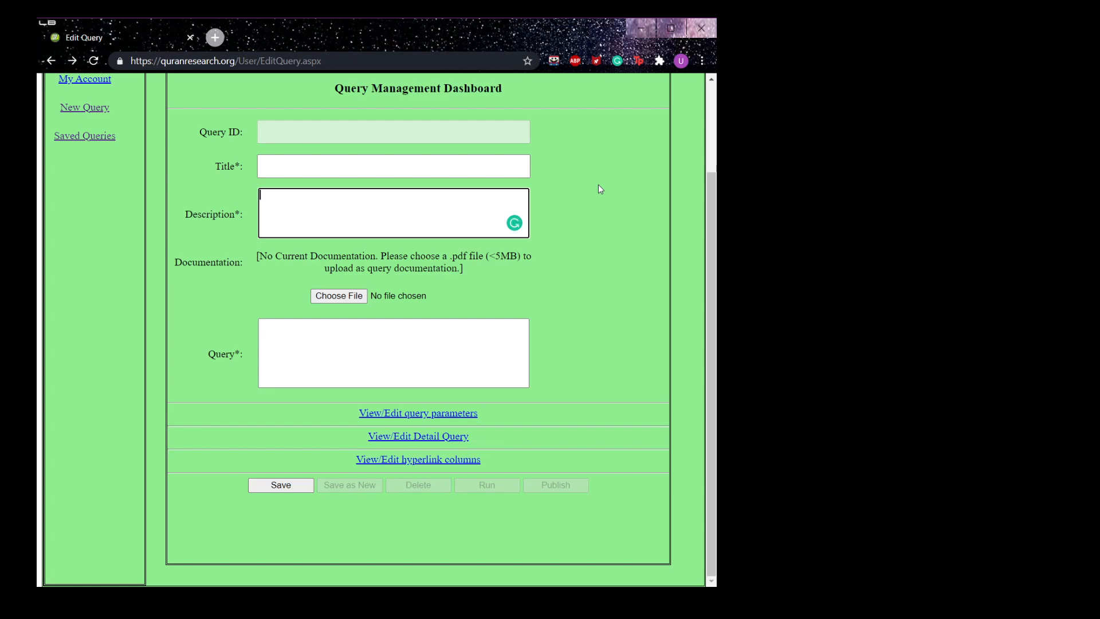
click(420, 383)
click(672, 245)
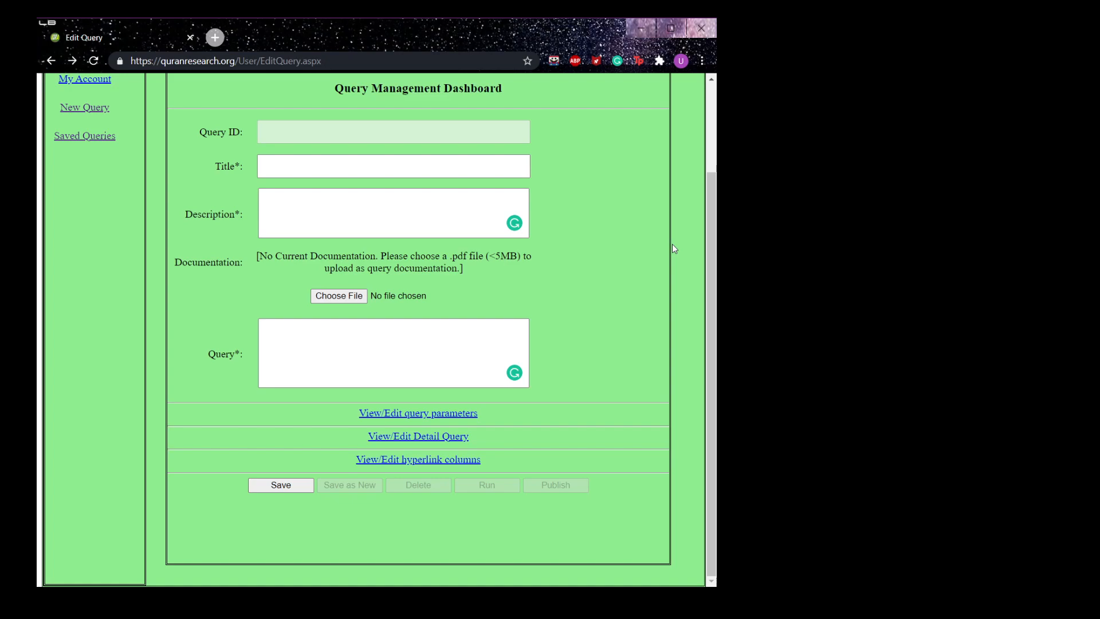
drag(350, 407, 497, 458)
click(522, 462)
drag(524, 448, 346, 413)
click(342, 426)
Step: Title the new query "Basic Query" and describe it as "We are going to get all of the column's from the Surah Table"
click(438, 167)
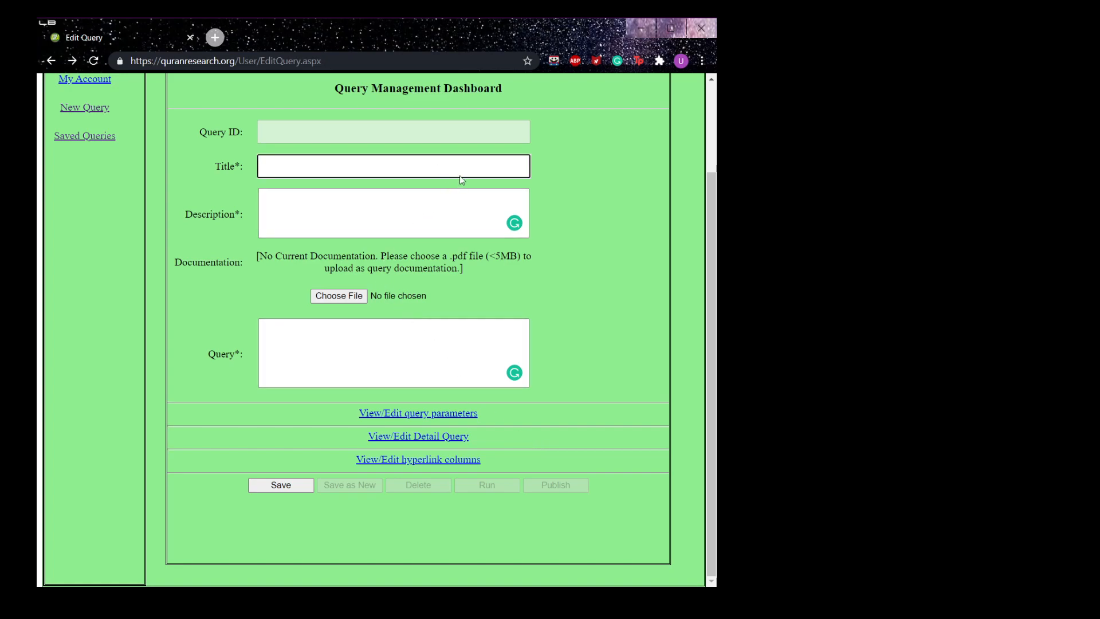
text(BAsic)
click(424, 187)
click(376, 211)
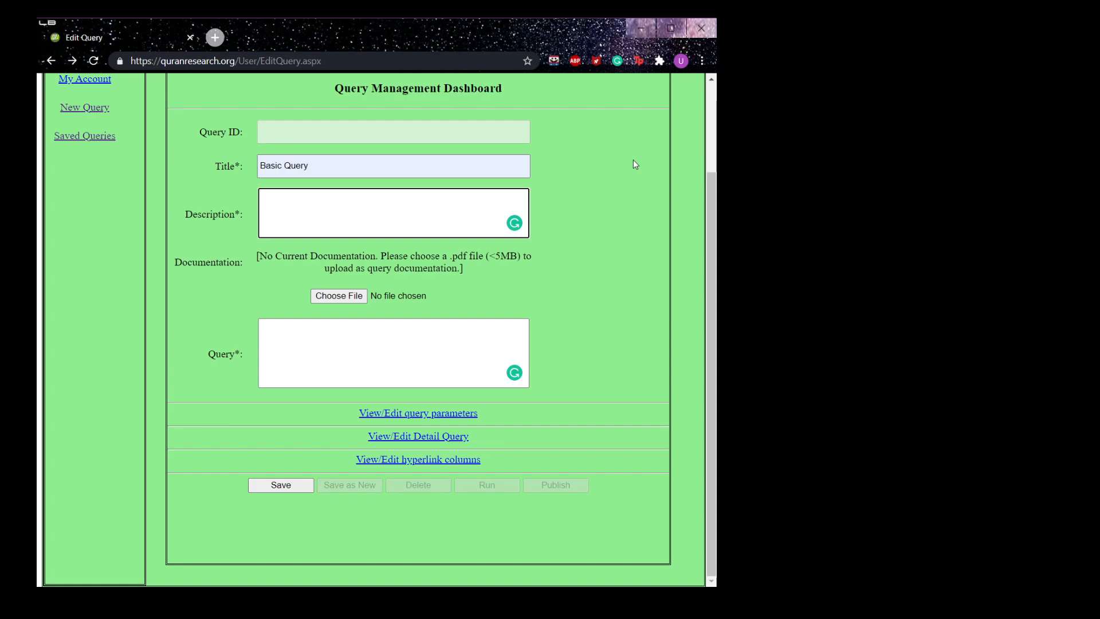
text(Wer )
text(are going to get al)
text(l of the )
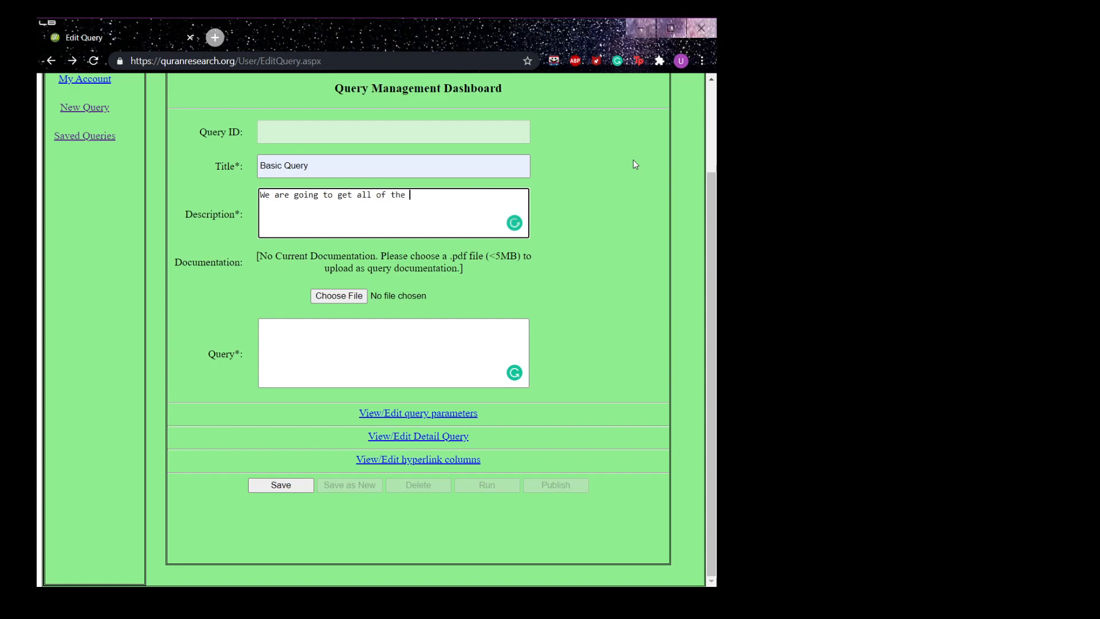
text(column's from the Surah Table)
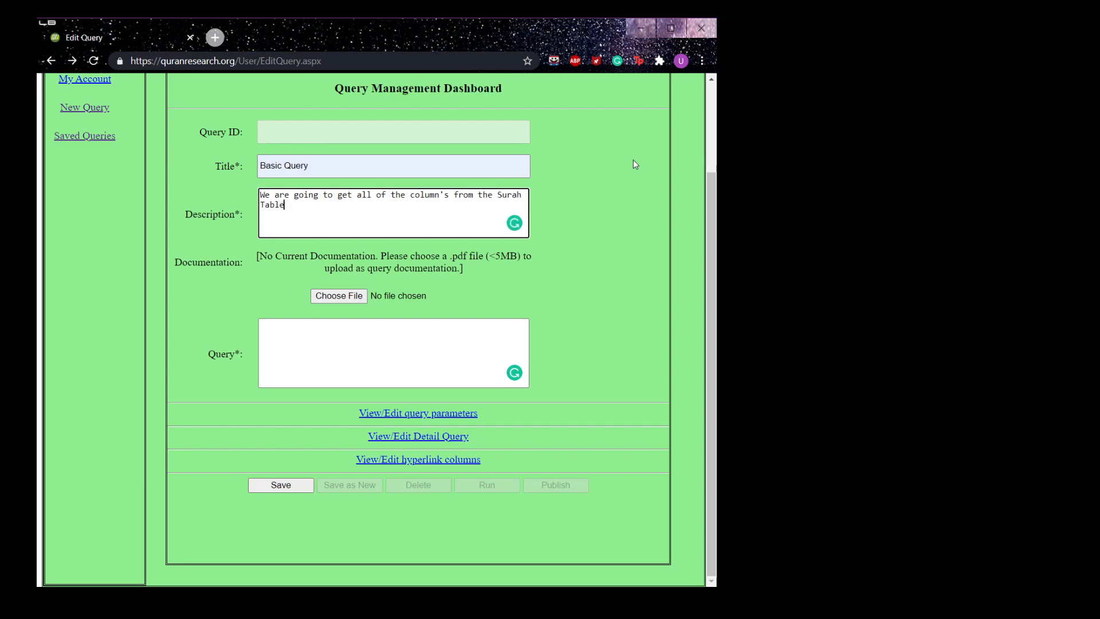
Step: Write the query text as "select *" followed on a new line by "from Surahs"
click(471, 324)
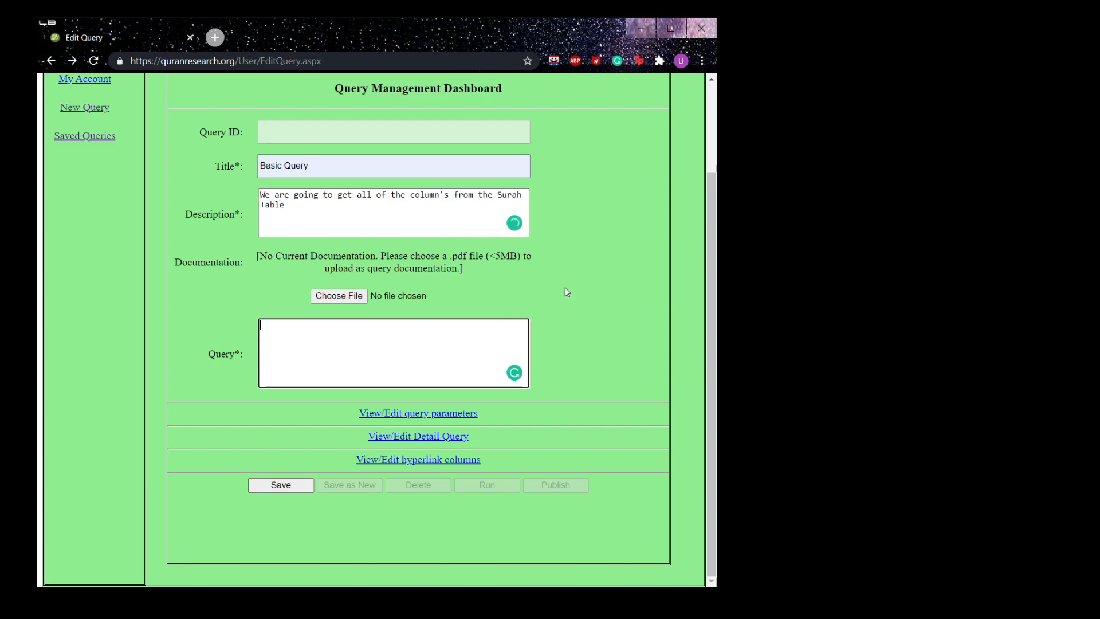
text(select *)
key(Return)
text(from Surahs)
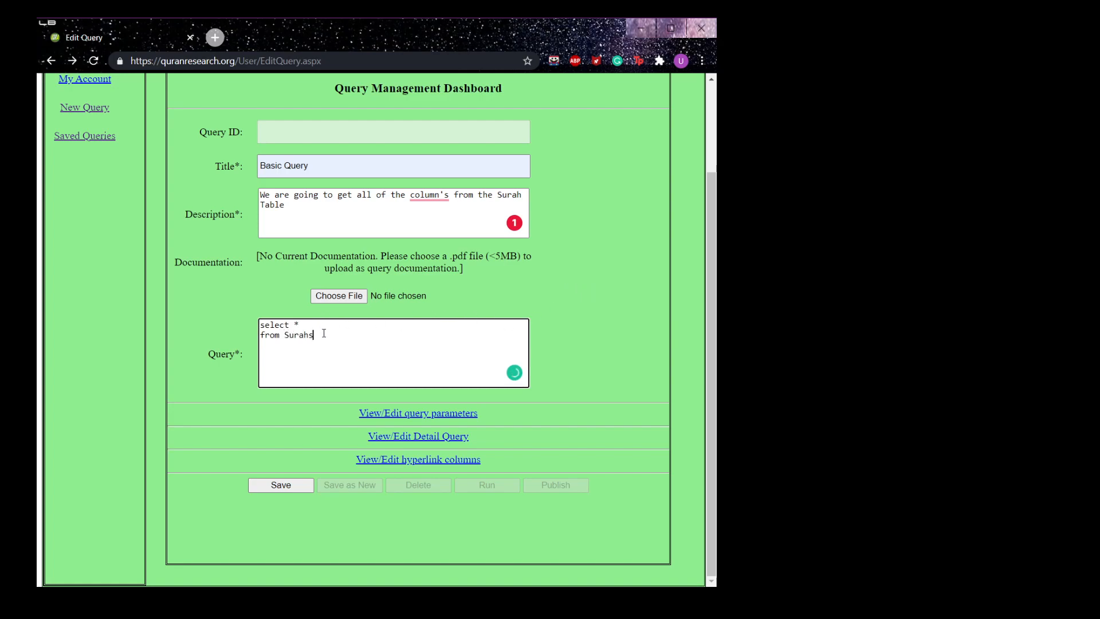
Step: Review the filled-in query text and description, and the optional query parameters, detail query and hyperlink columns links
drag(315, 335, 260, 325)
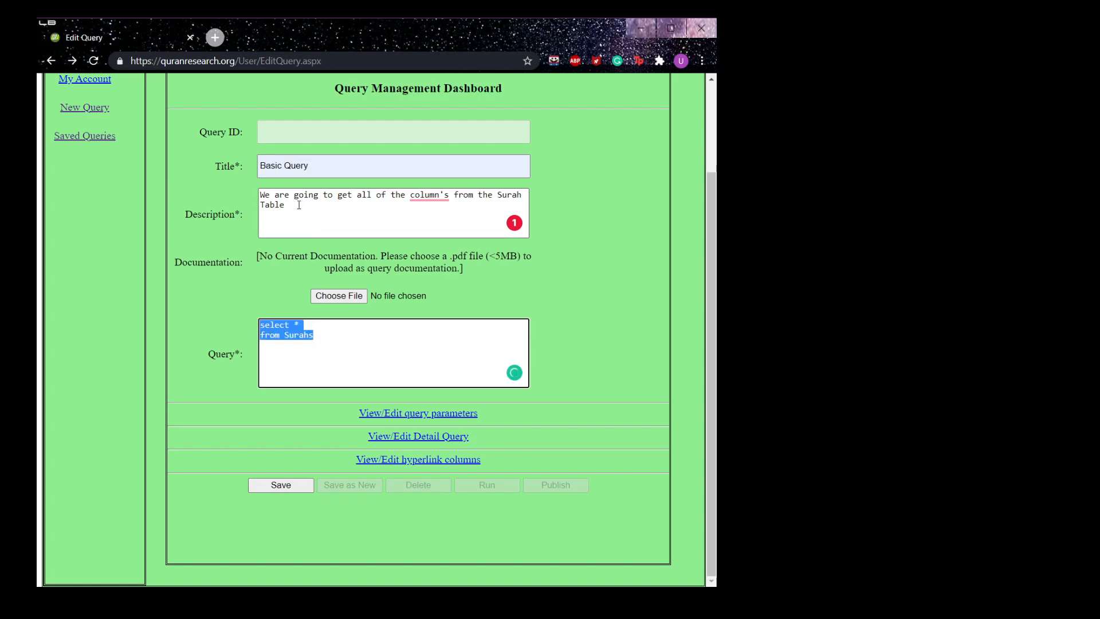
triple_click(339, 221)
click(573, 240)
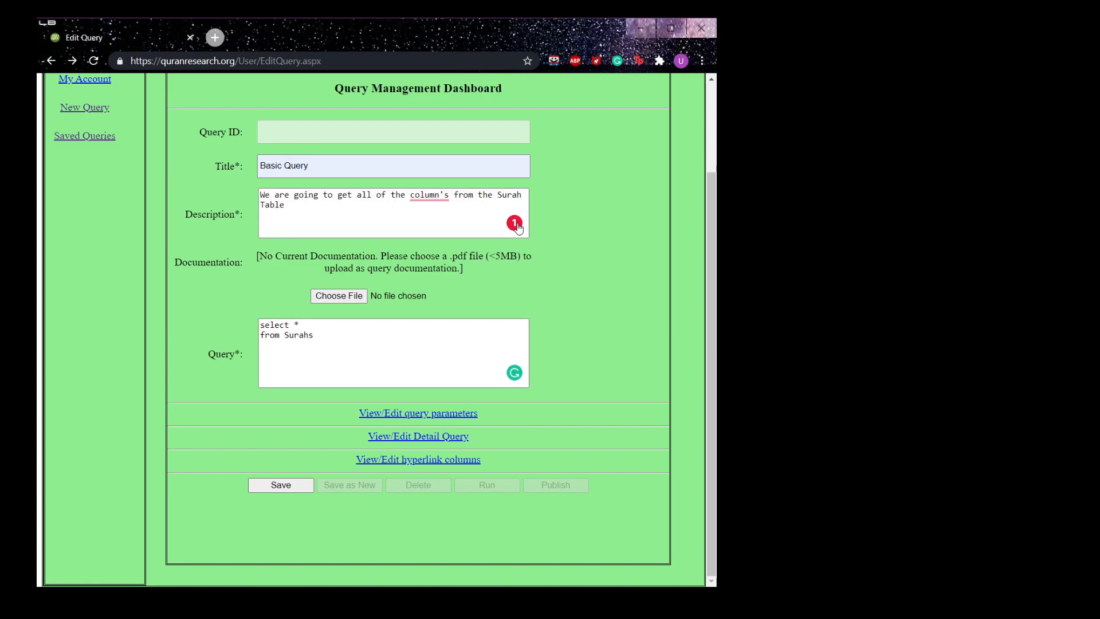
click(484, 166)
drag(422, 365, 242, 317)
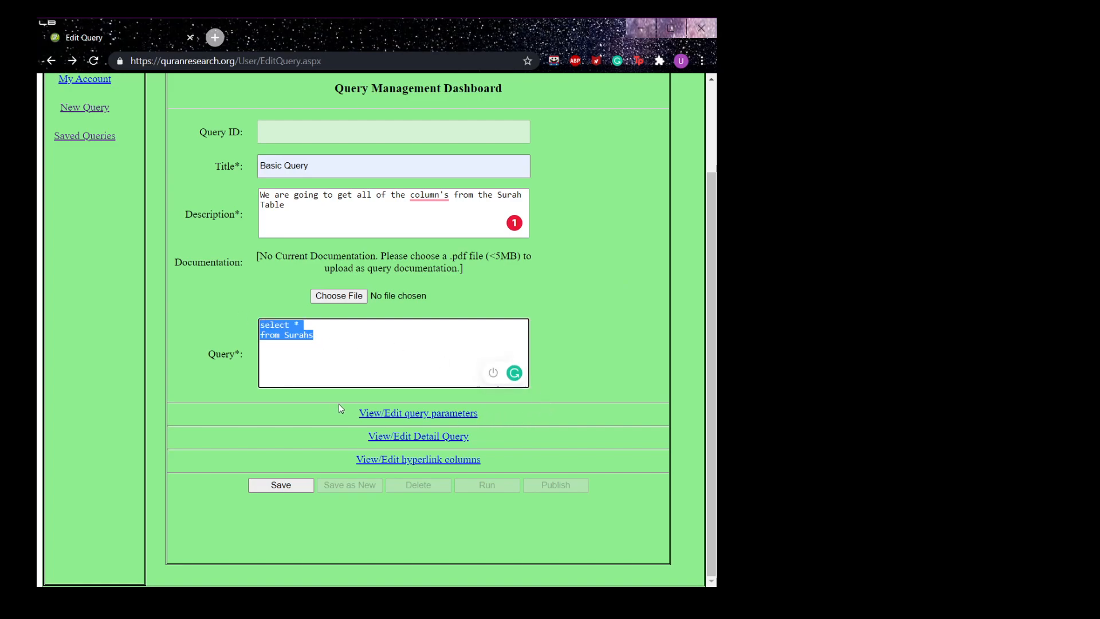
drag(356, 412, 597, 421)
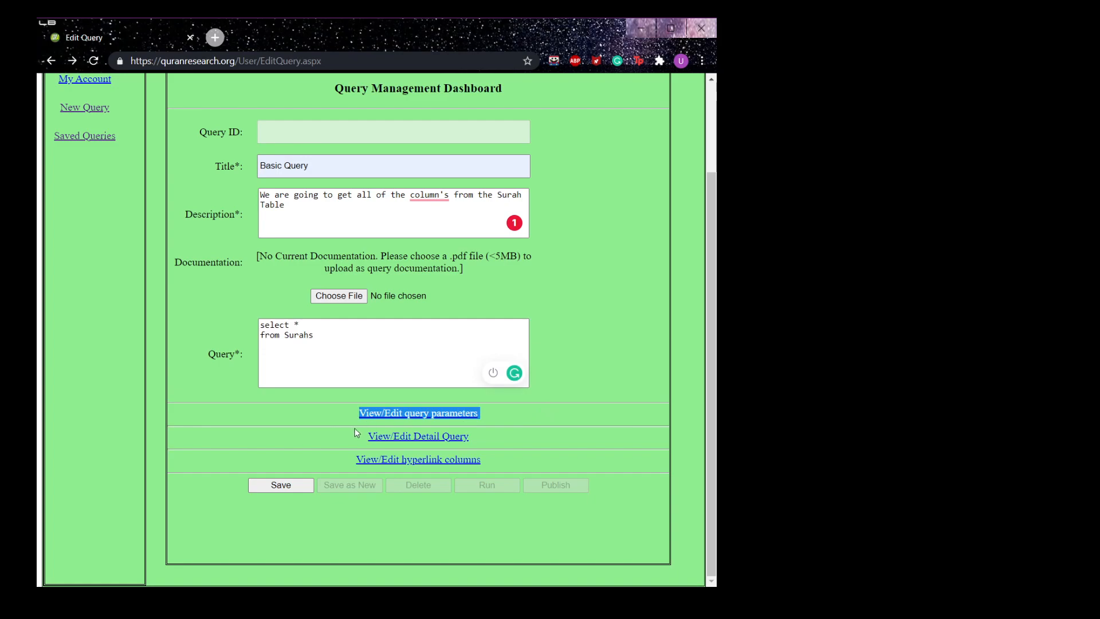
drag(360, 437, 483, 443)
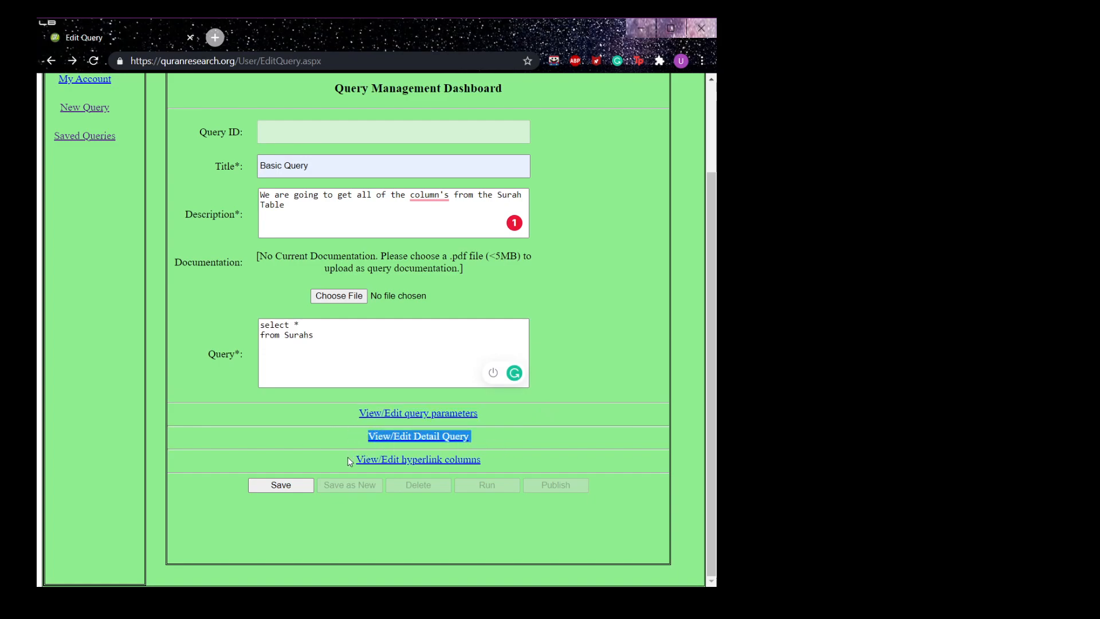
drag(350, 461, 514, 461)
click(515, 461)
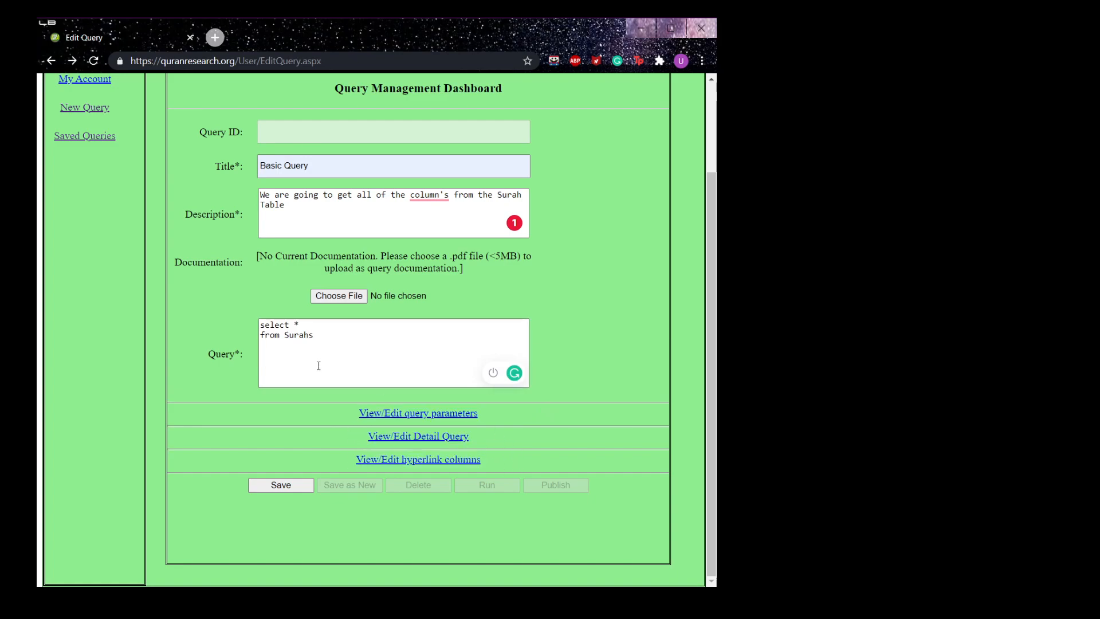
drag(319, 365, 221, 326)
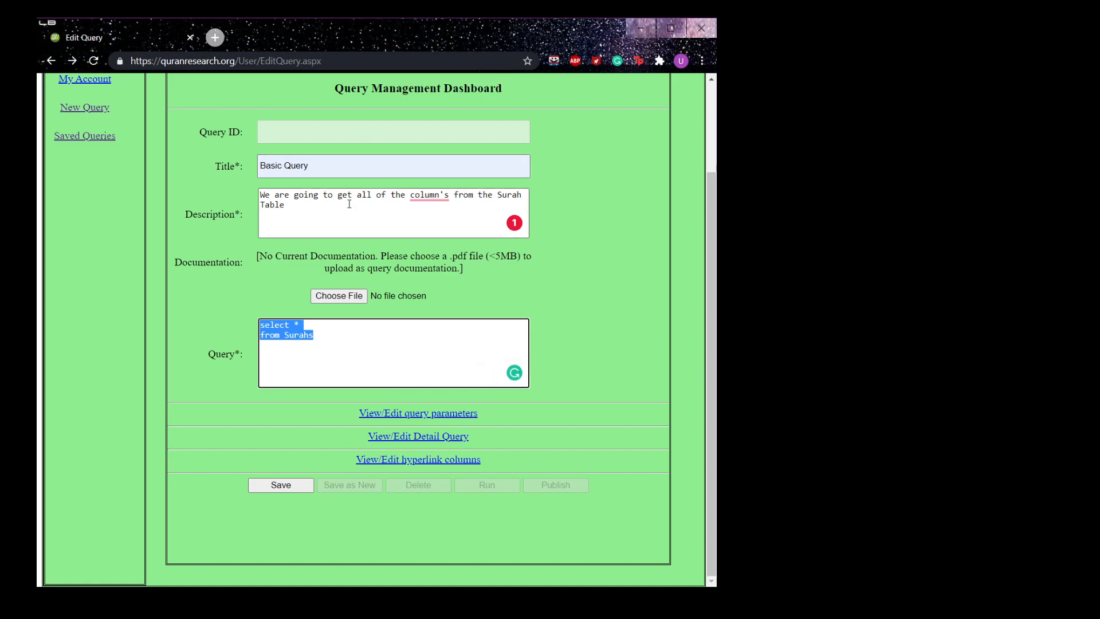
click(363, 417)
drag(364, 416, 493, 456)
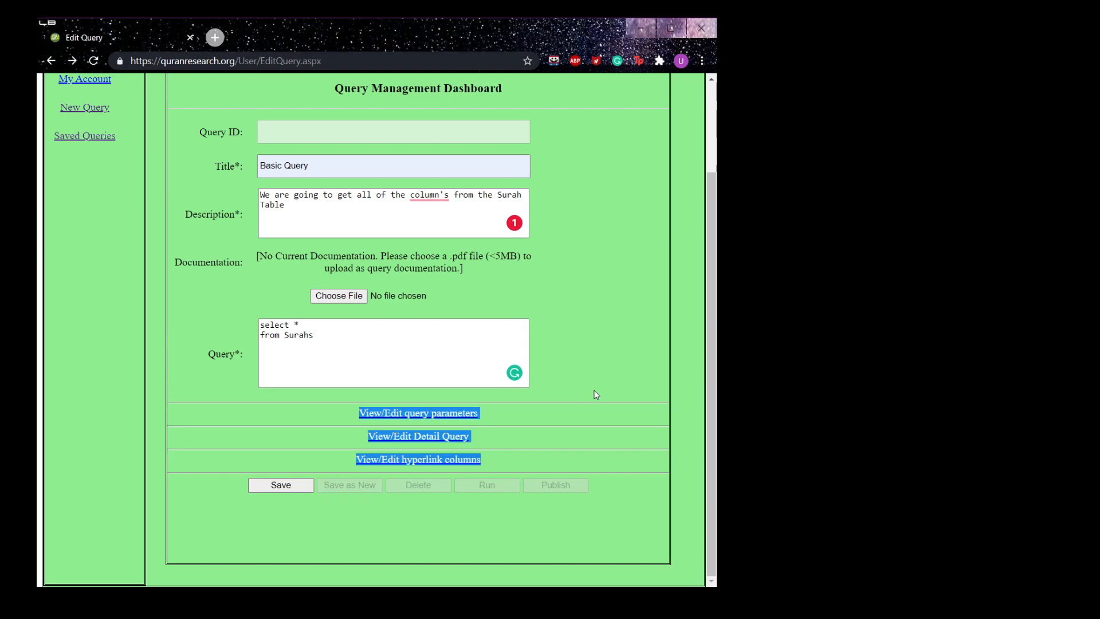
click(611, 409)
Step: Save and run the basic query, and look over the rows and columns of its result table
click(267, 489)
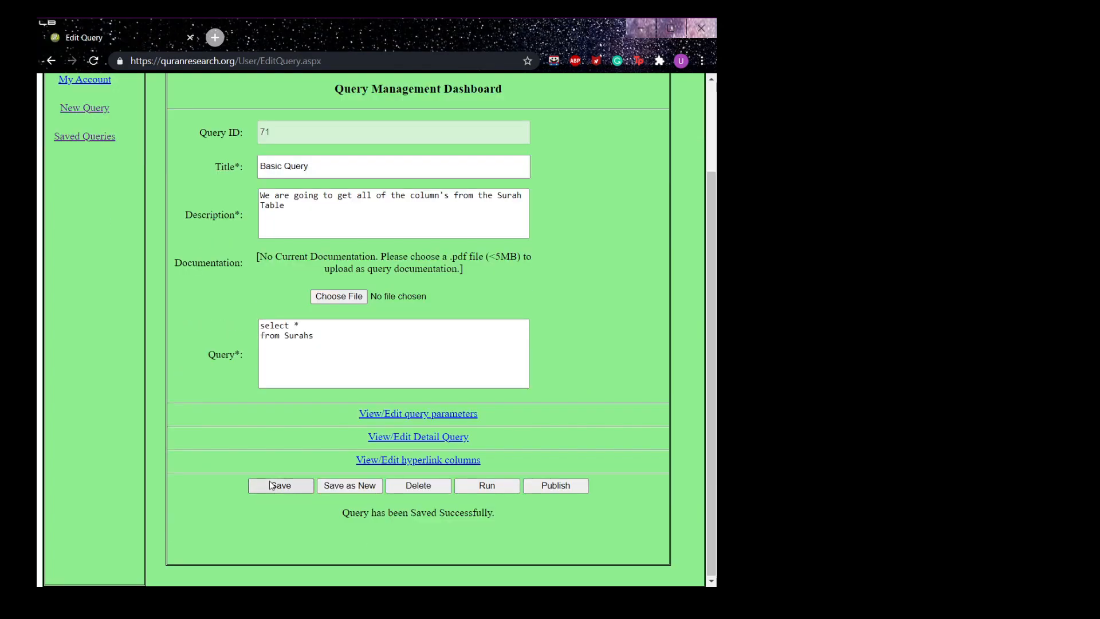
click(504, 487)
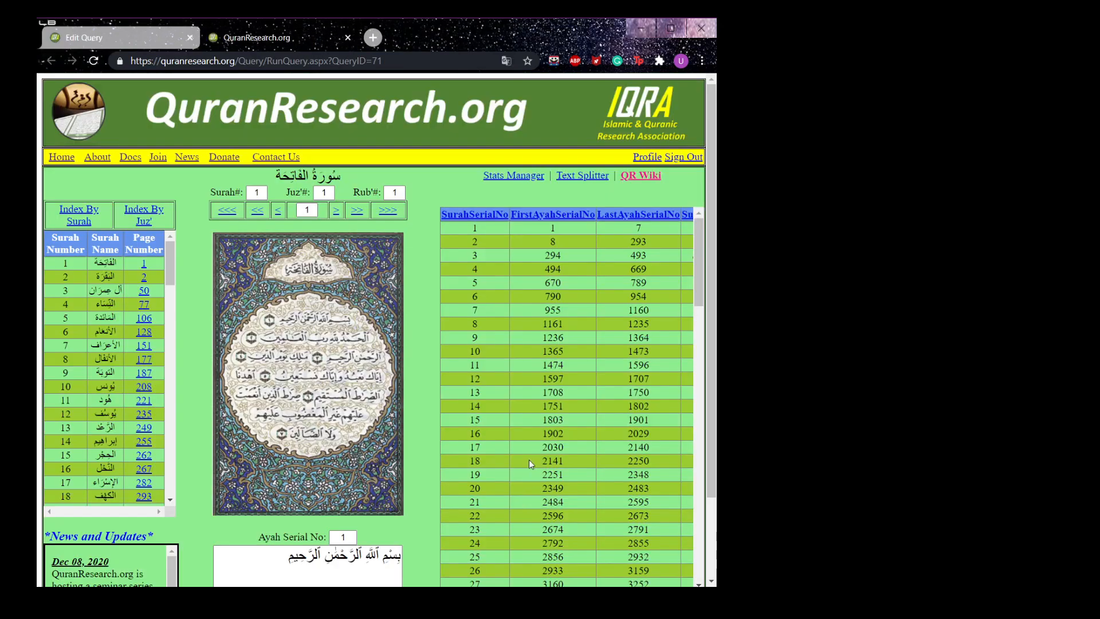
scroll(646, 181, down, 2)
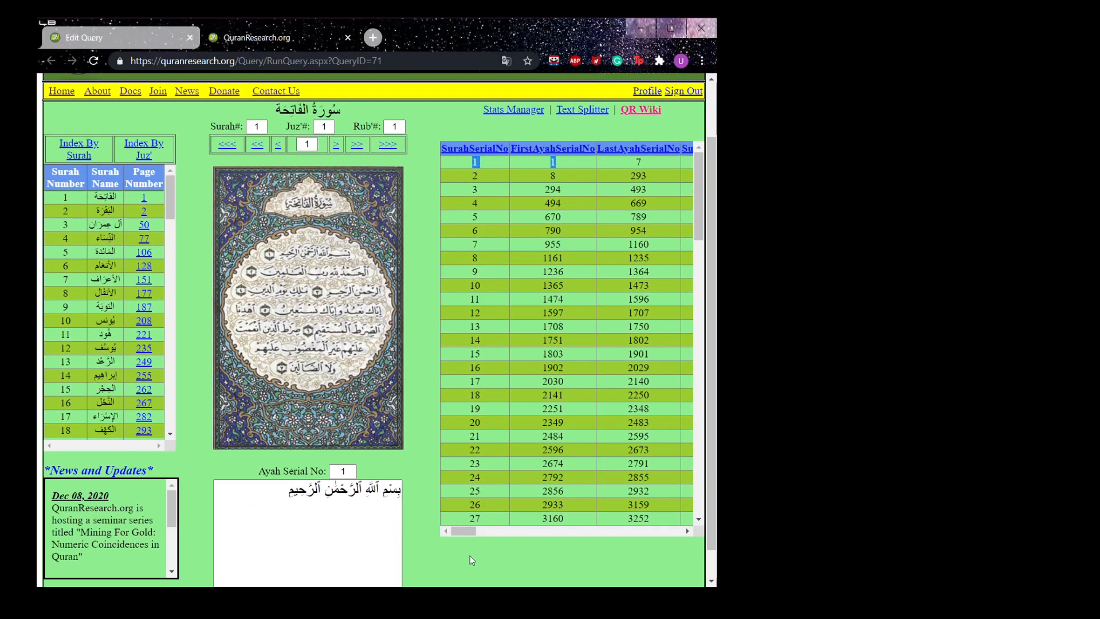
drag(467, 530, 441, 532)
click(484, 165)
drag(699, 187, 696, 165)
Step: Return to the query editor and start a new query titled "Query with Parameter"
click(137, 33)
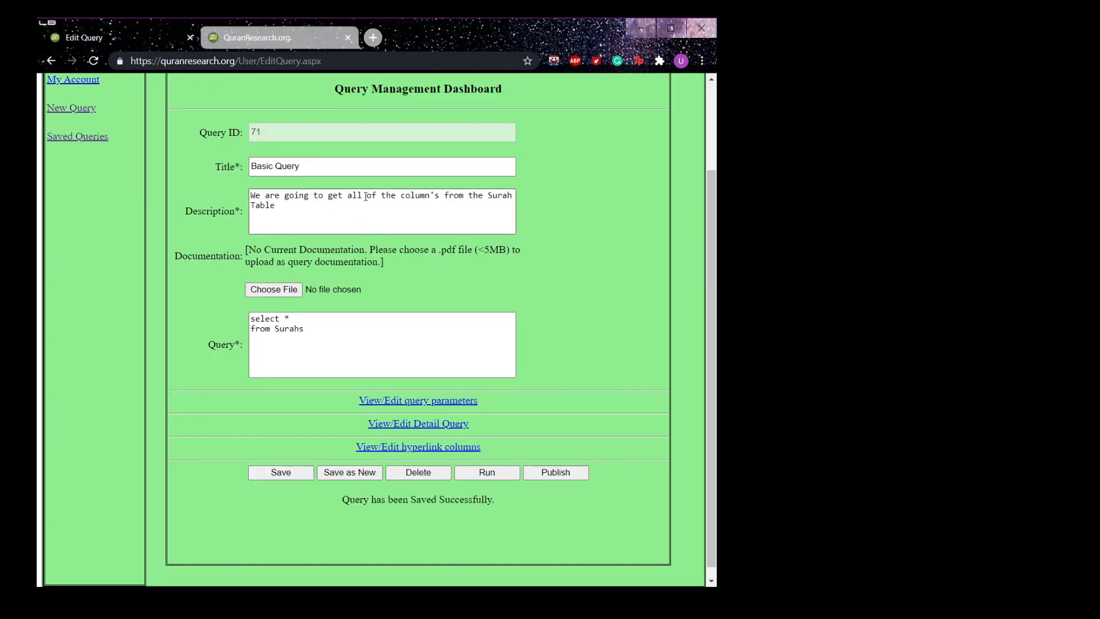
scroll(528, 209, up, 2)
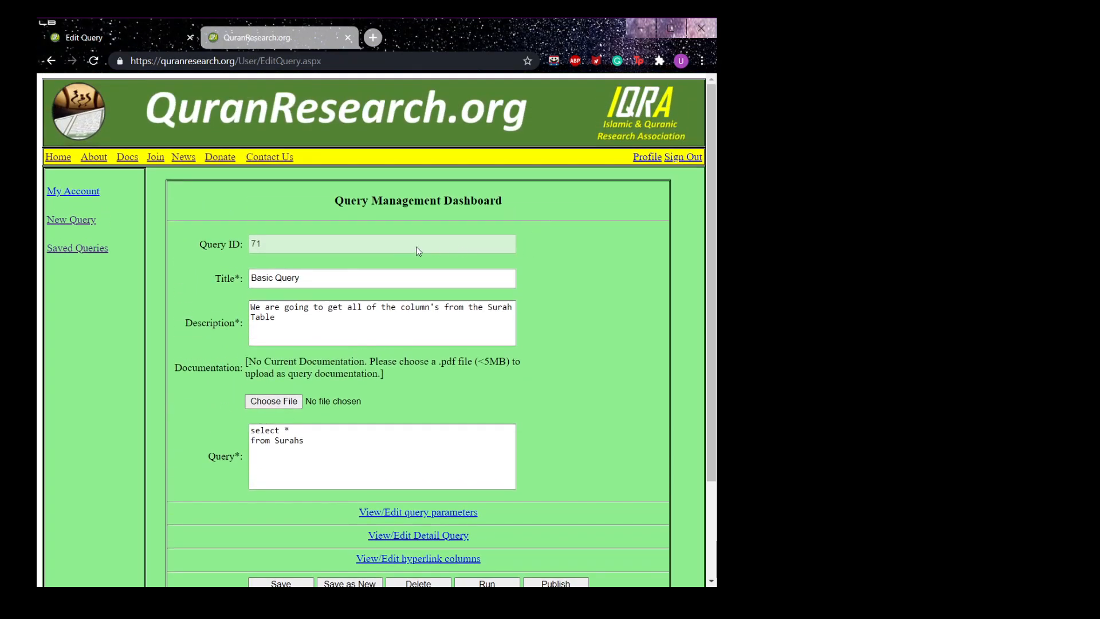
click(93, 224)
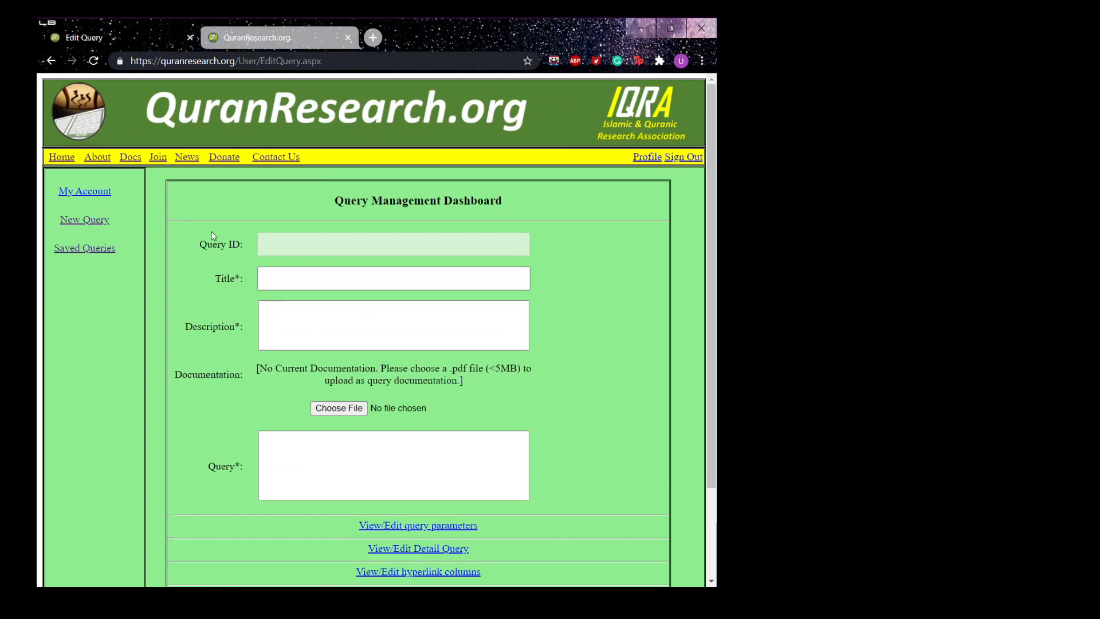
click(315, 279)
scroll(556, 265, down, 2)
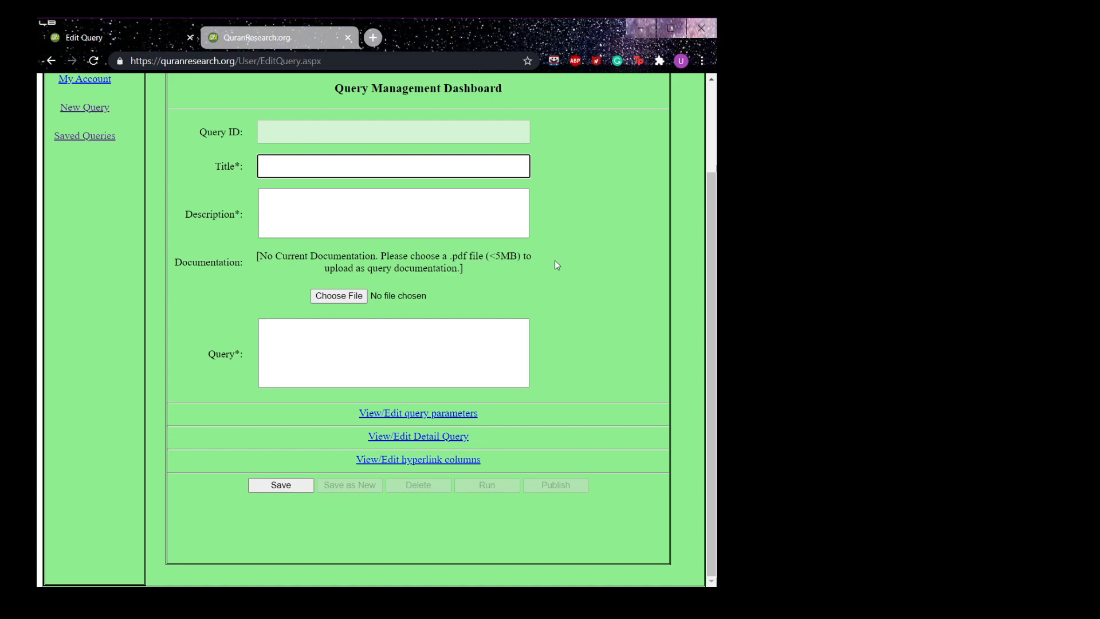
text(Query with Paramteter)
Step: Enter the description "We are going to let the user choose what Surah information they want to look at."
click(504, 217)
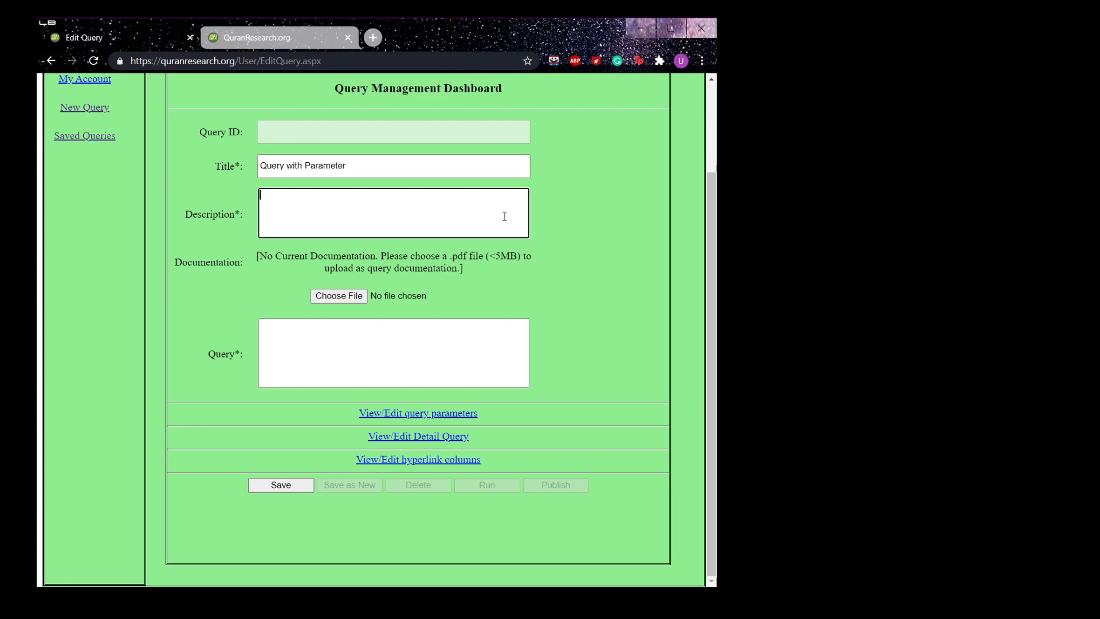
text(We are going to let the user choose wha)
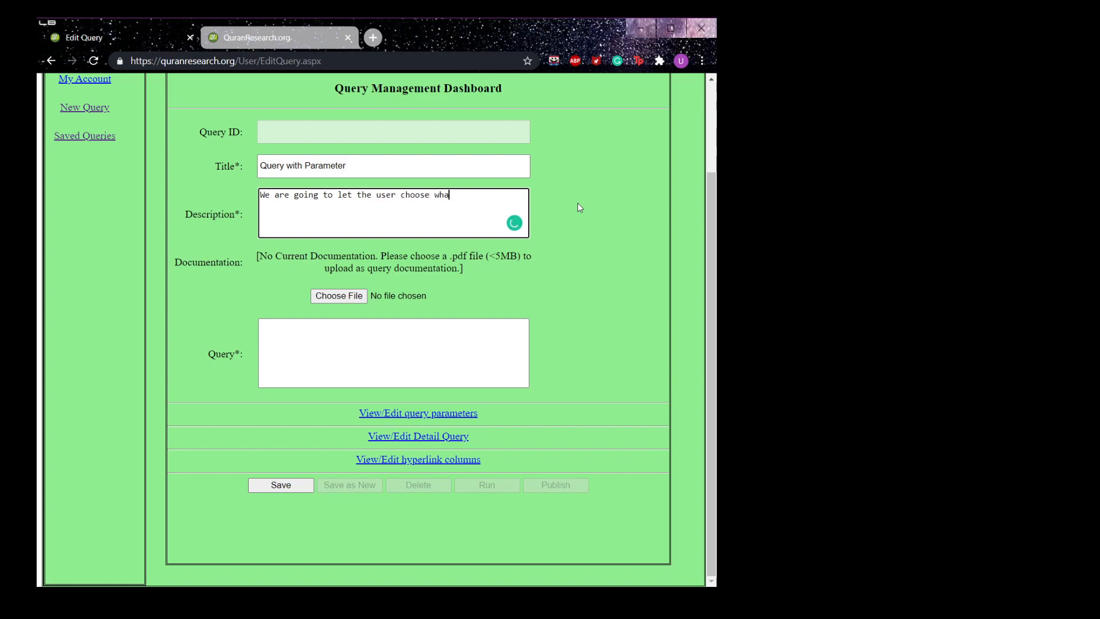
text(t Surah tnformation they want to lo)
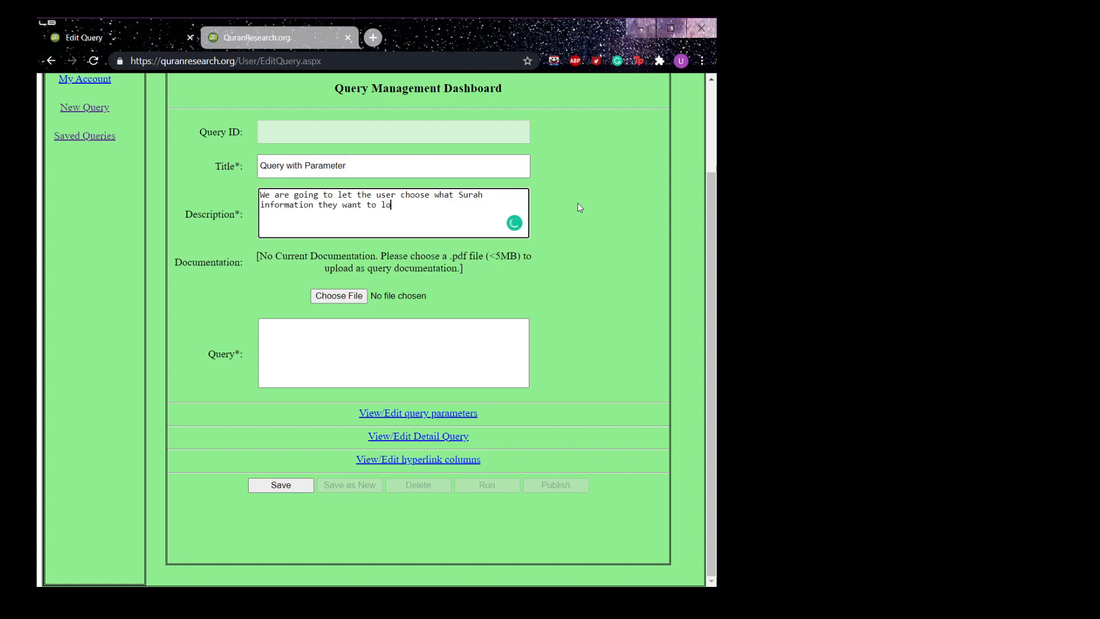
text(ok at.)
Step: Write "select *" and "from Surahs" on separate lines as the start of the parameter query's text
click(493, 368)
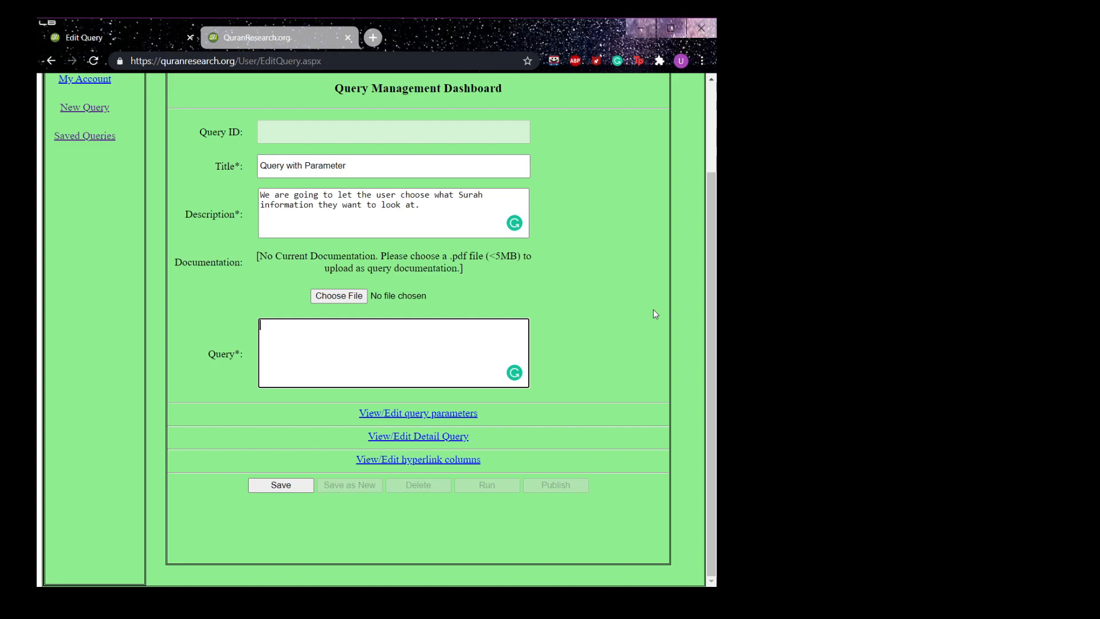
text(select *)
key(Return)
text(from Surahs)
key(Return)
drag(299, 324, 259, 324)
drag(329, 336, 261, 338)
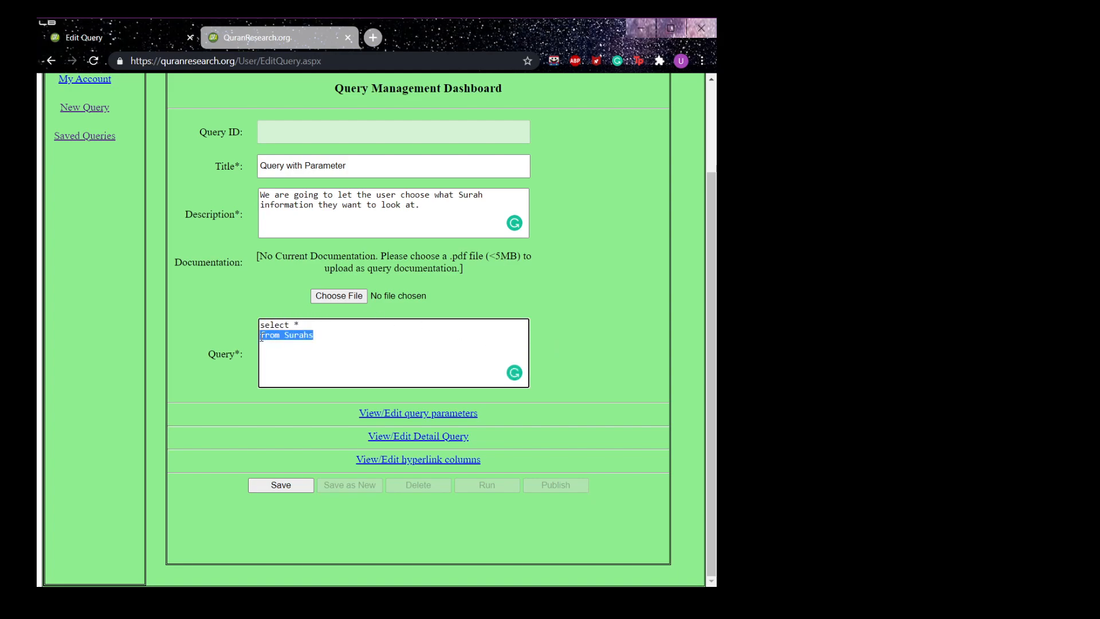
Step: Add a third line reading "where SurahSerialNo" to the query text
click(321, 336)
key(Down)
text(where)
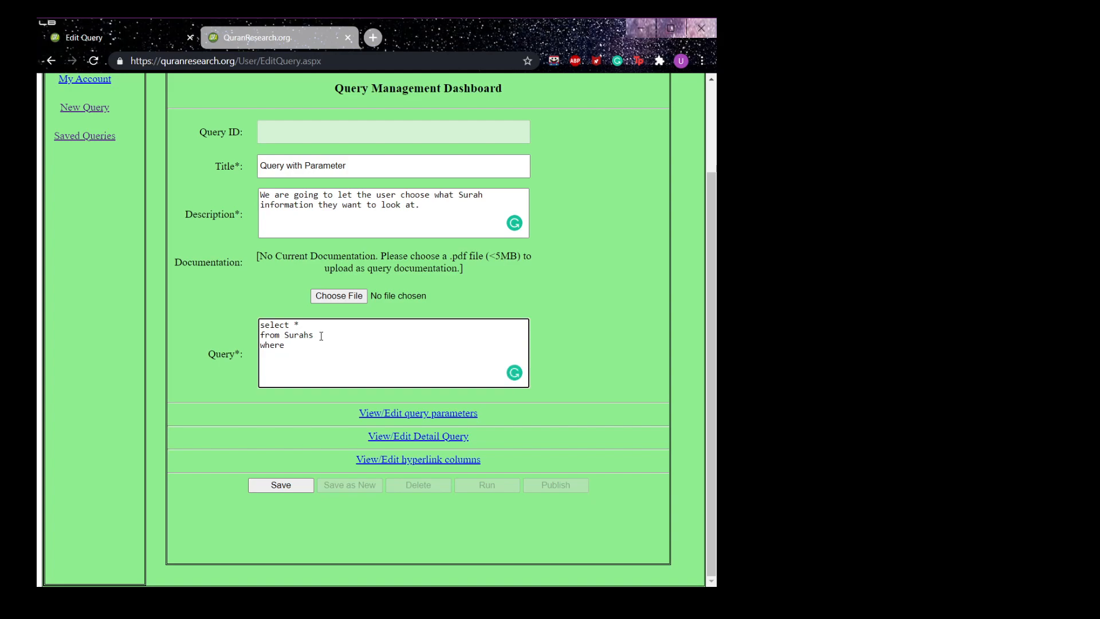
text(SurahSerialNo)
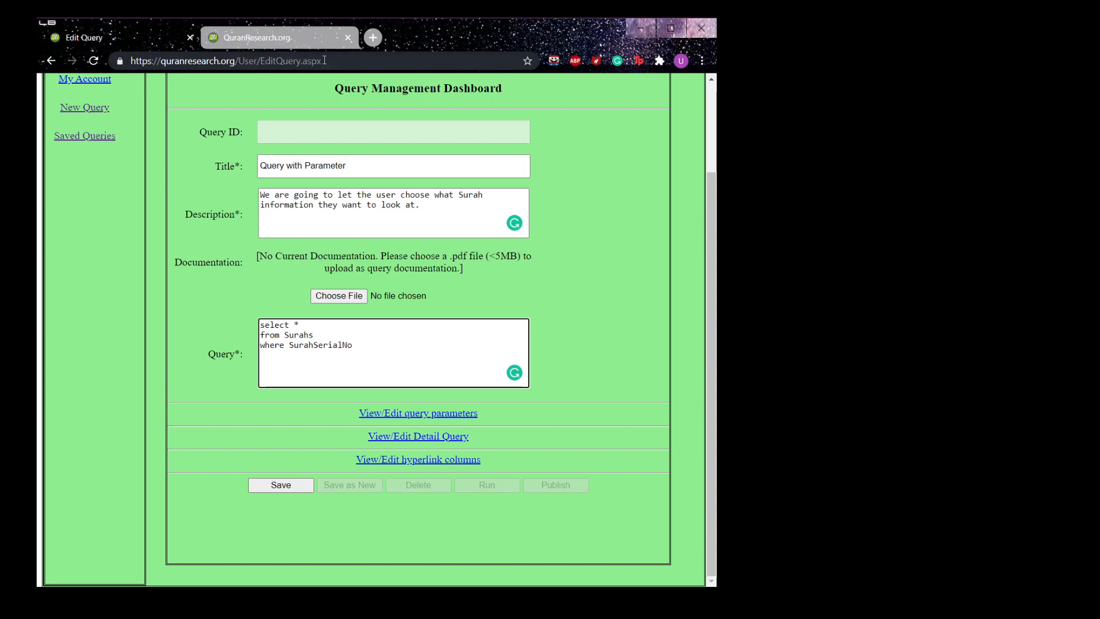
Step: Look over the SurahSerialNo column in the basic query's result table
click(300, 40)
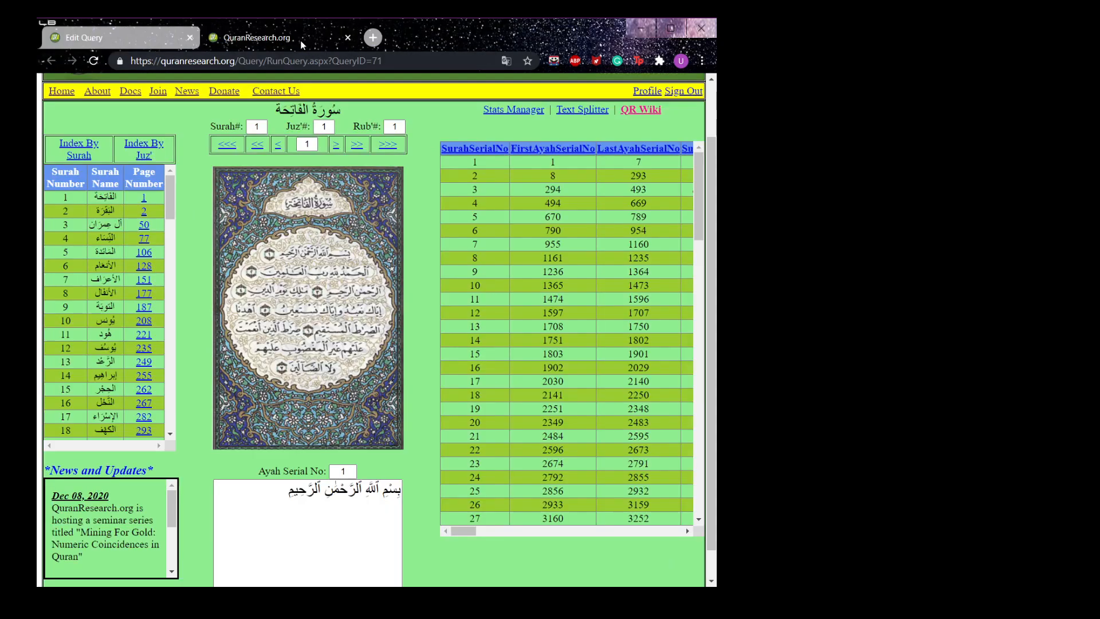
double_click(475, 162)
scroll(479, 166, up, 1)
scroll(475, 292, down, 7)
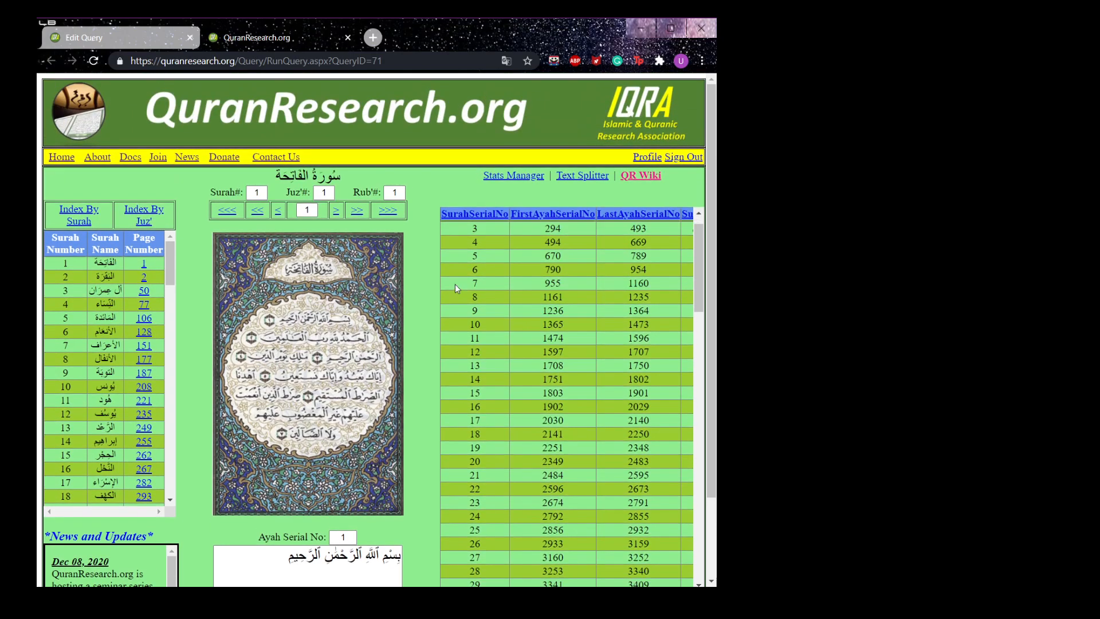
scroll(420, 195, down, 2)
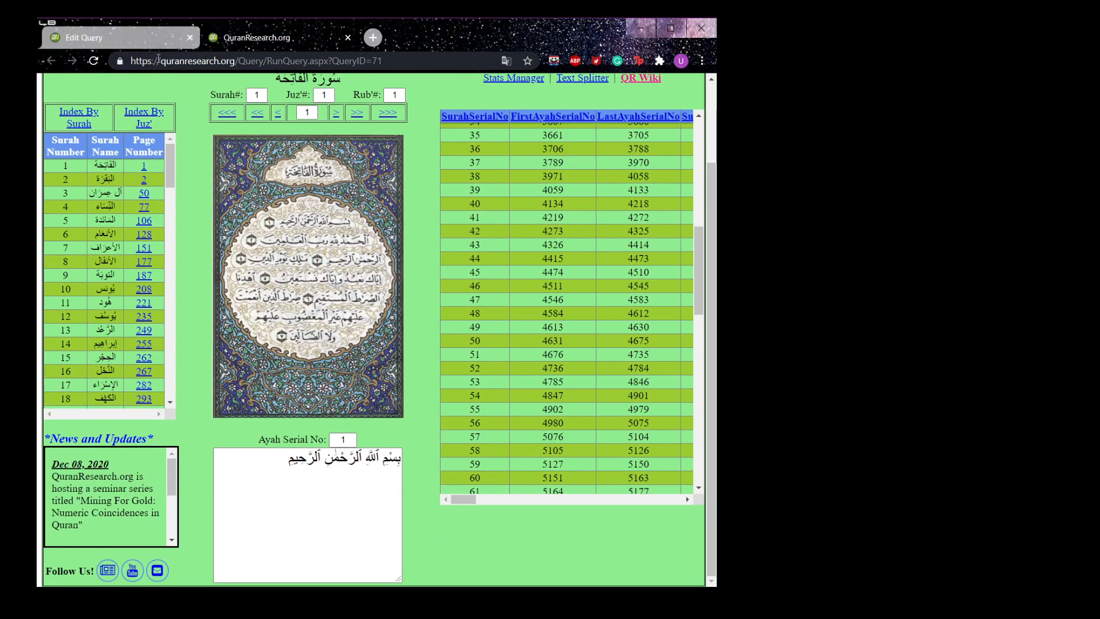
Step: Return to the query editor and extend the where condition with "=@a", using a single equals sign
click(137, 41)
text(==@a)
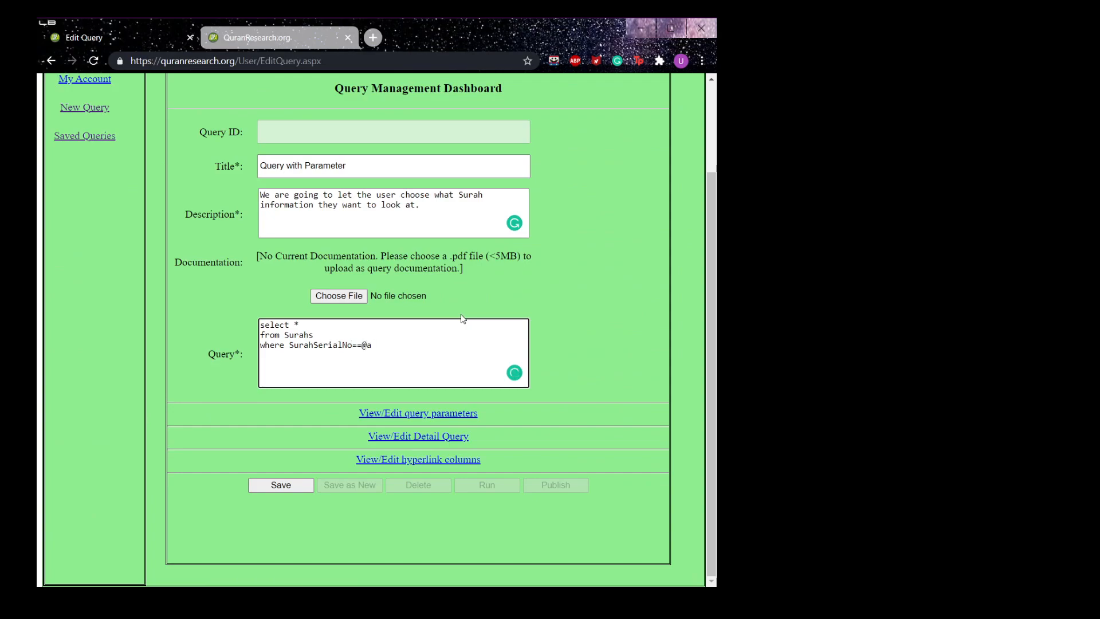
key(Left)
key(Left)
key(BackSpace)
drag(367, 345, 360, 347)
click(294, 346)
double_click(293, 345)
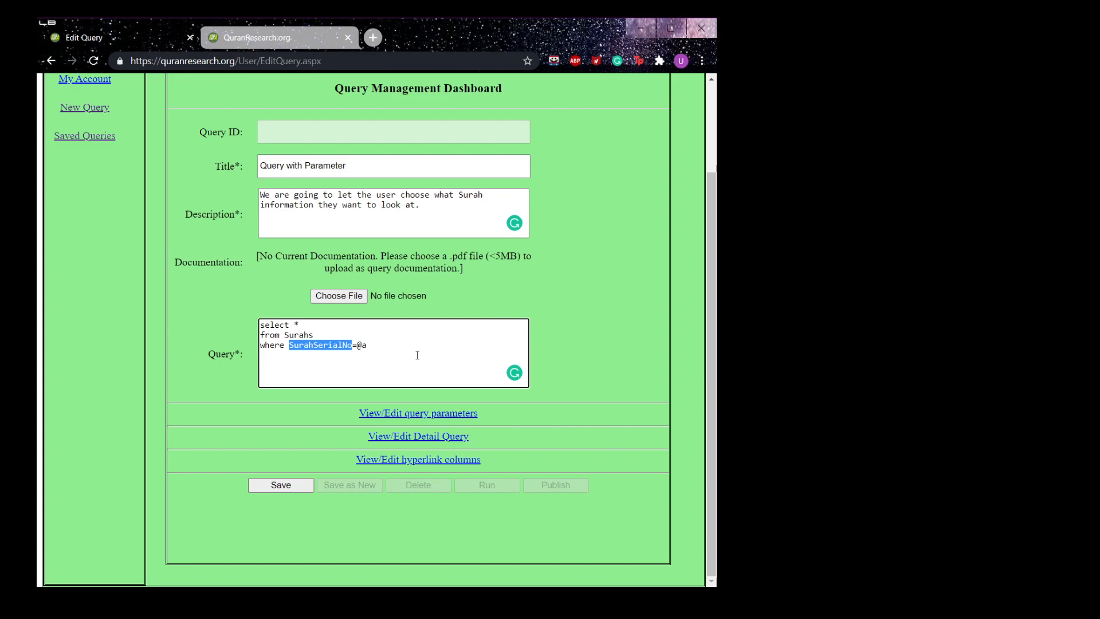
drag(355, 345, 360, 345)
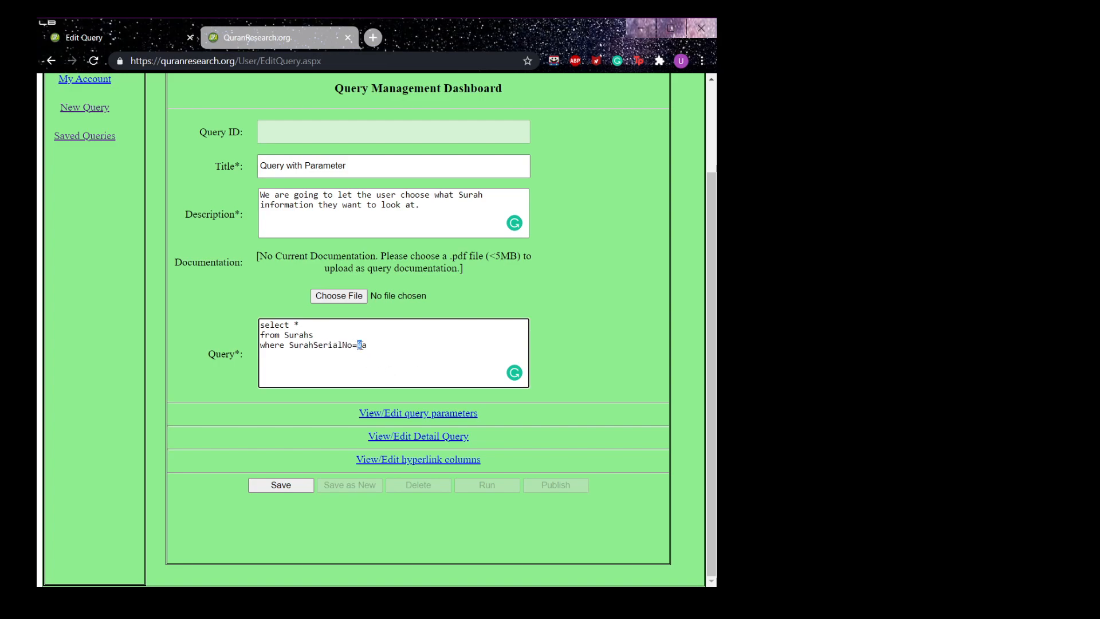
click(392, 338)
click(392, 344)
key(BackSpace)
text(SurahSerialNo)
double_click(388, 345)
double_click(312, 345)
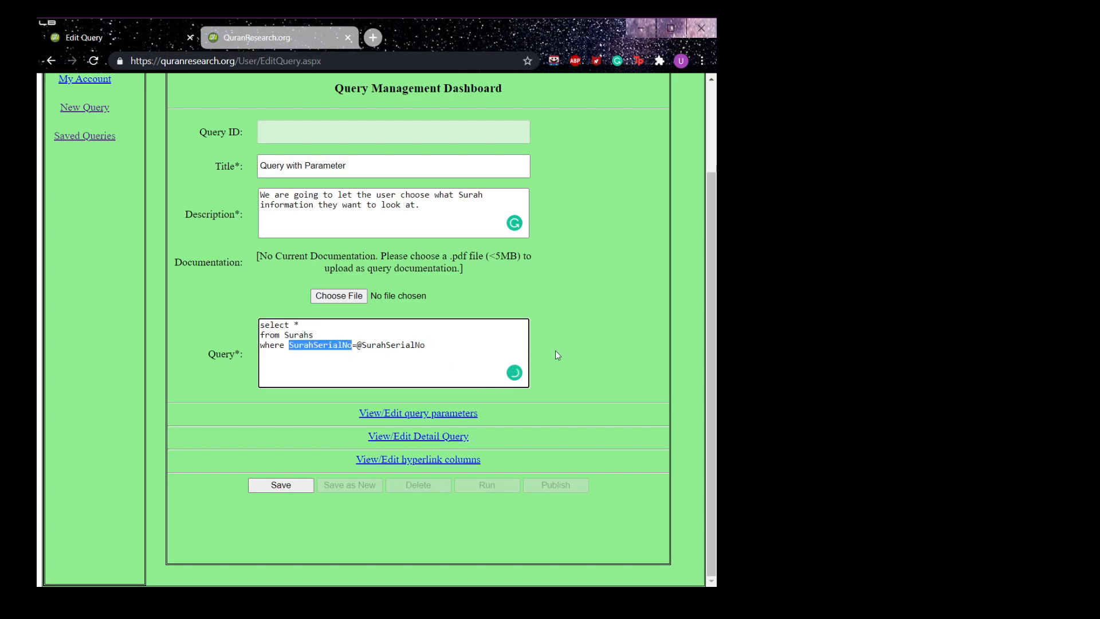
drag(357, 345, 427, 346)
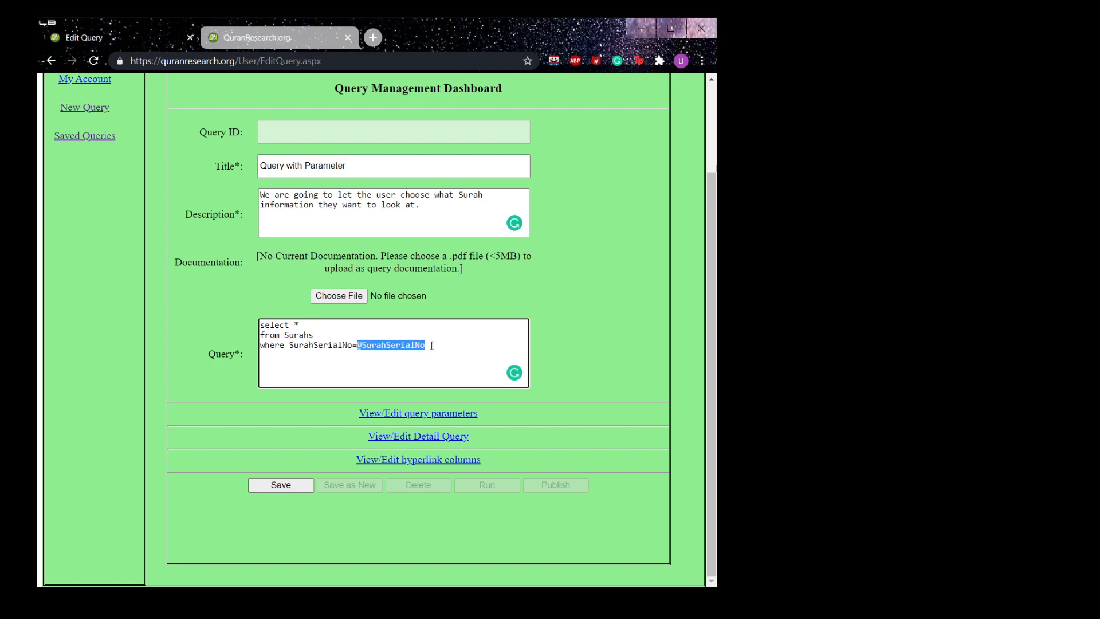
double_click(313, 345)
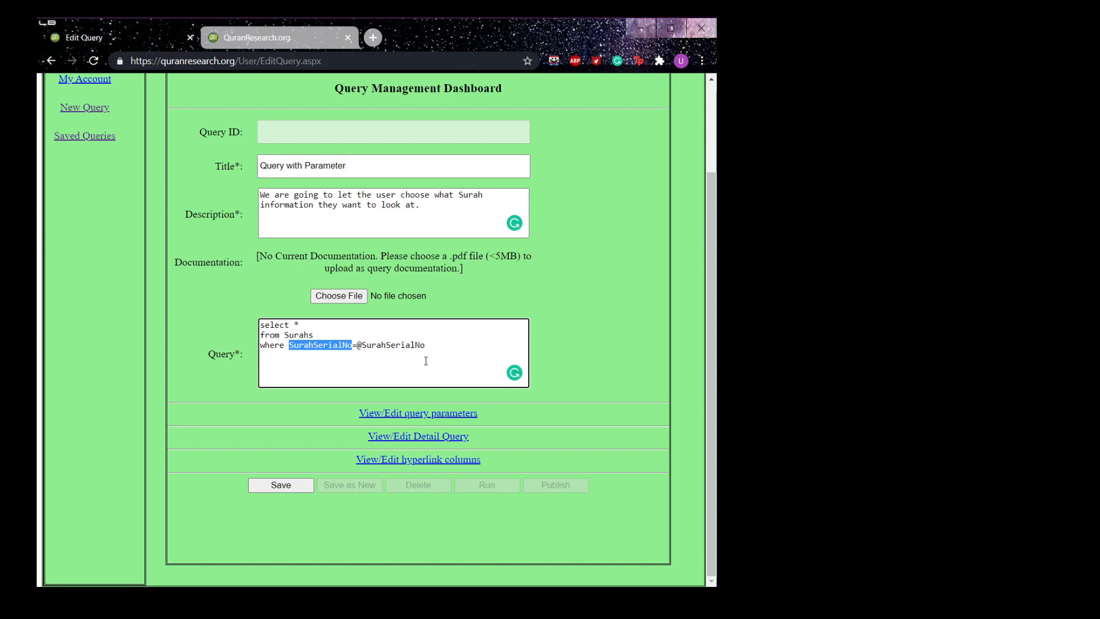
Step: Copy SurahSerialNo from the query text, open the query parameters, and enter it as the parameter's display name
double_click(374, 345)
key(ctrl+c)
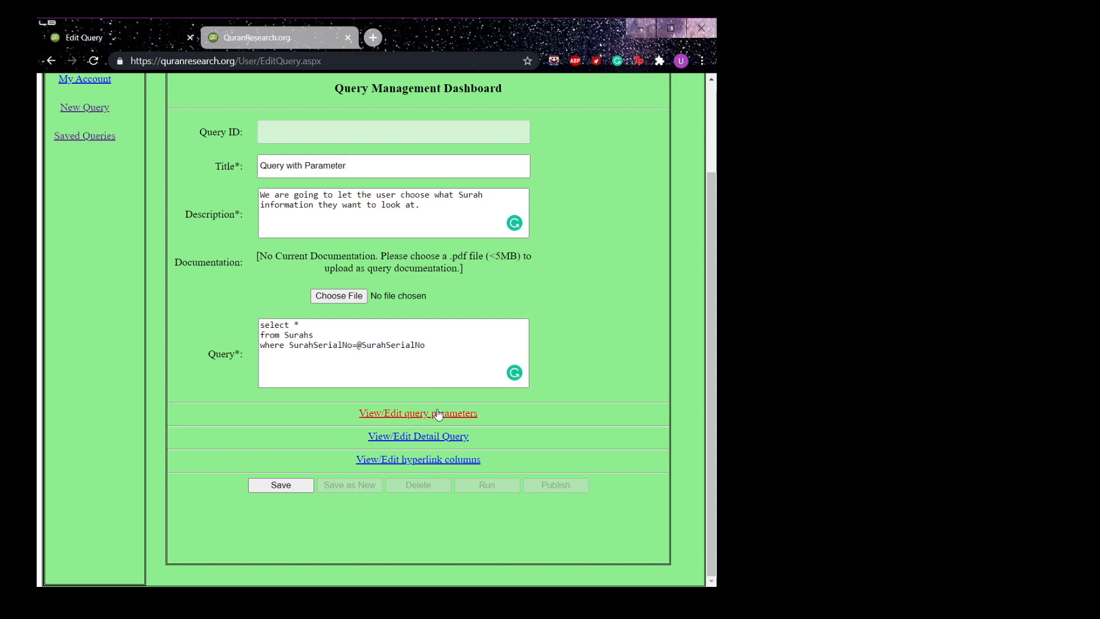
click(437, 414)
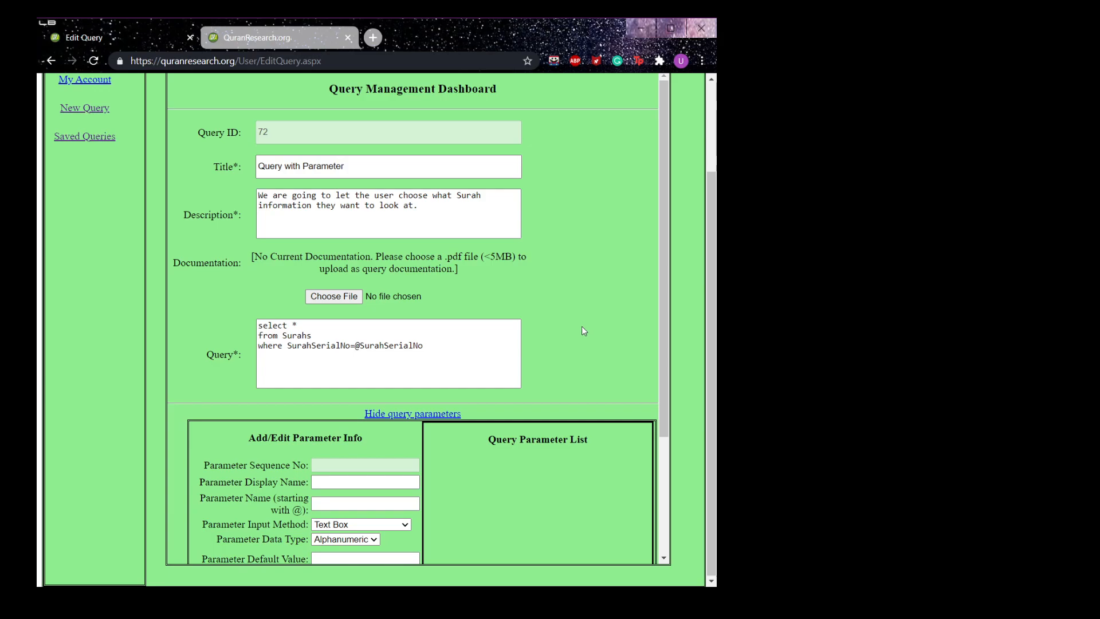
scroll(417, 309, down, 3)
drag(359, 283, 440, 281)
click(466, 283)
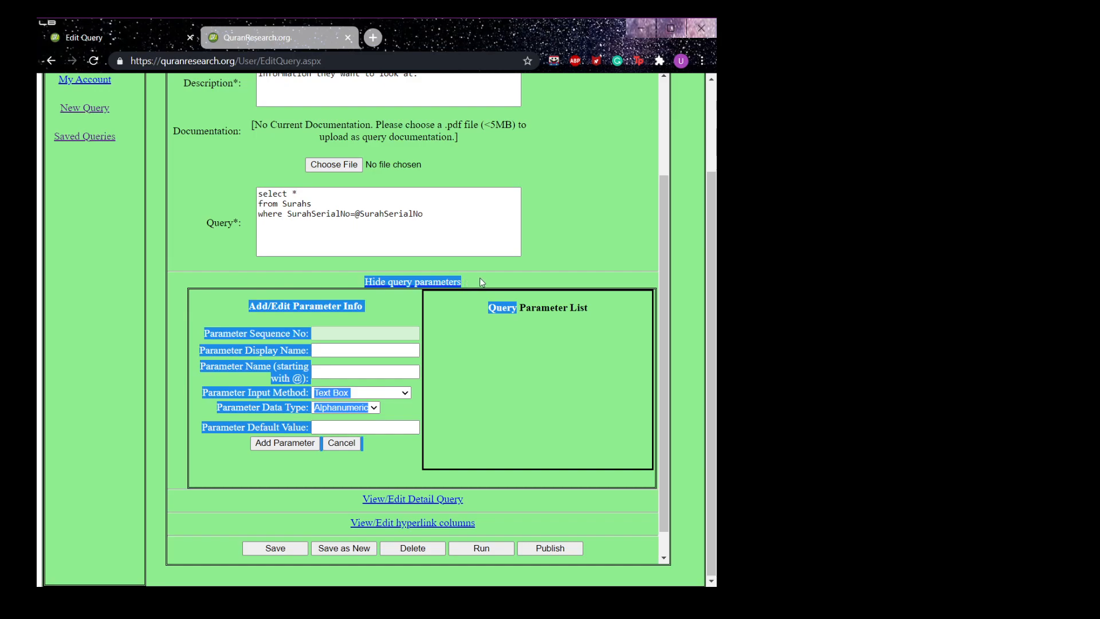
click(508, 279)
click(353, 349)
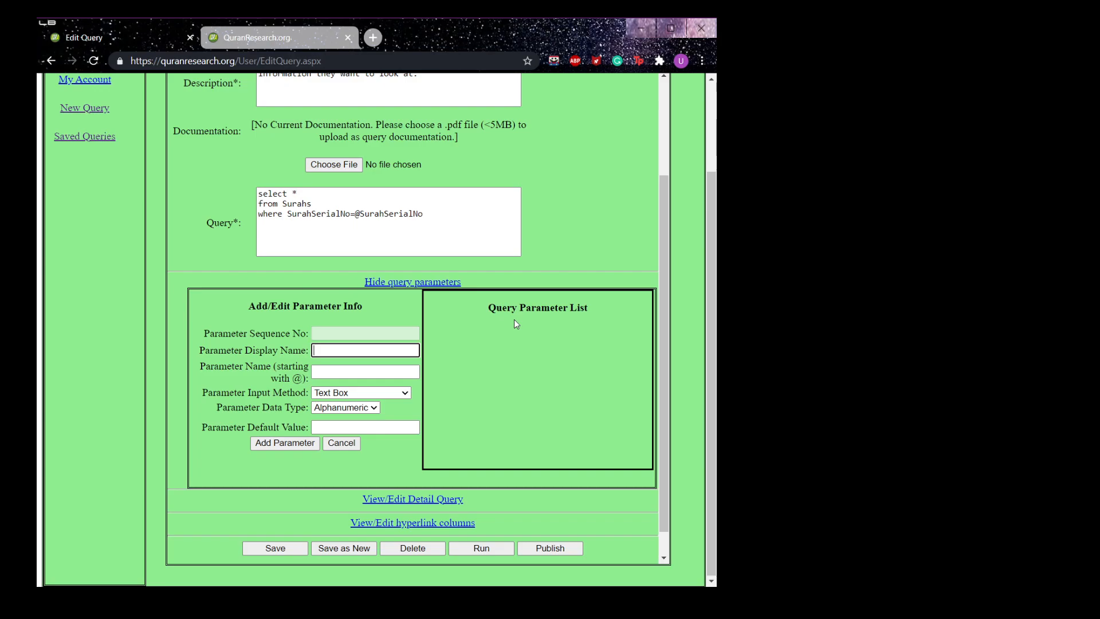
key(ctrl+v)
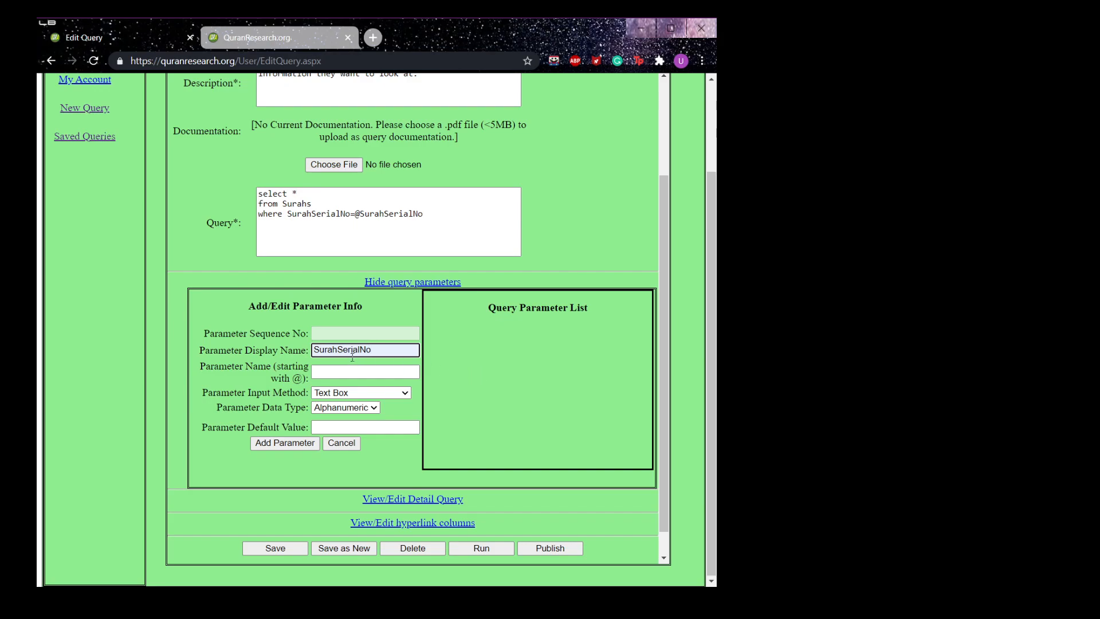
click(412, 370)
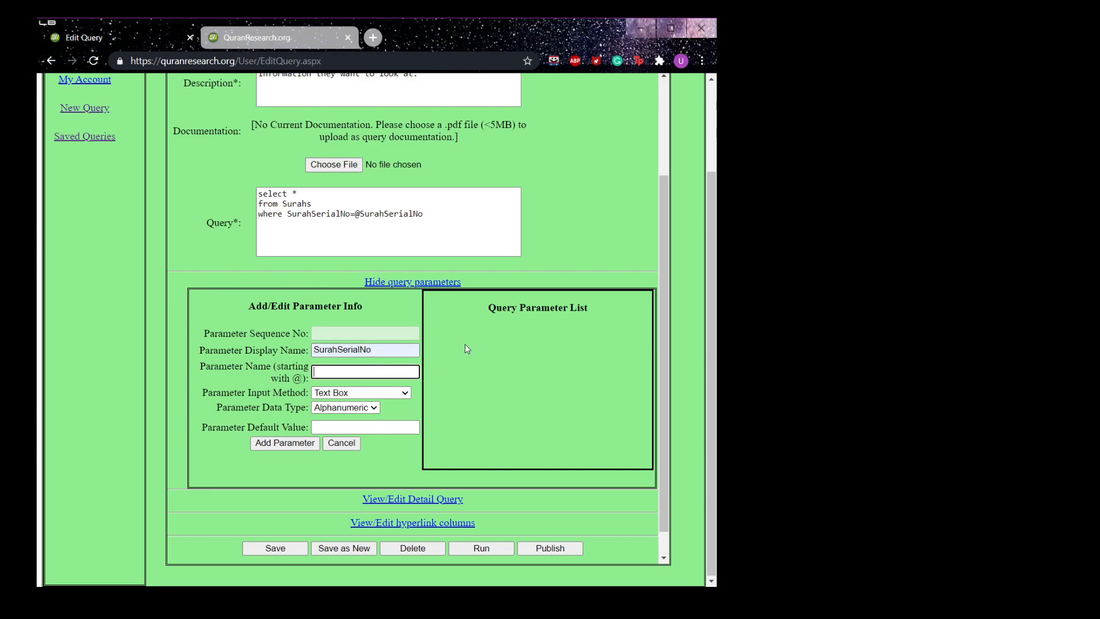
text(@SurahSerialNo)
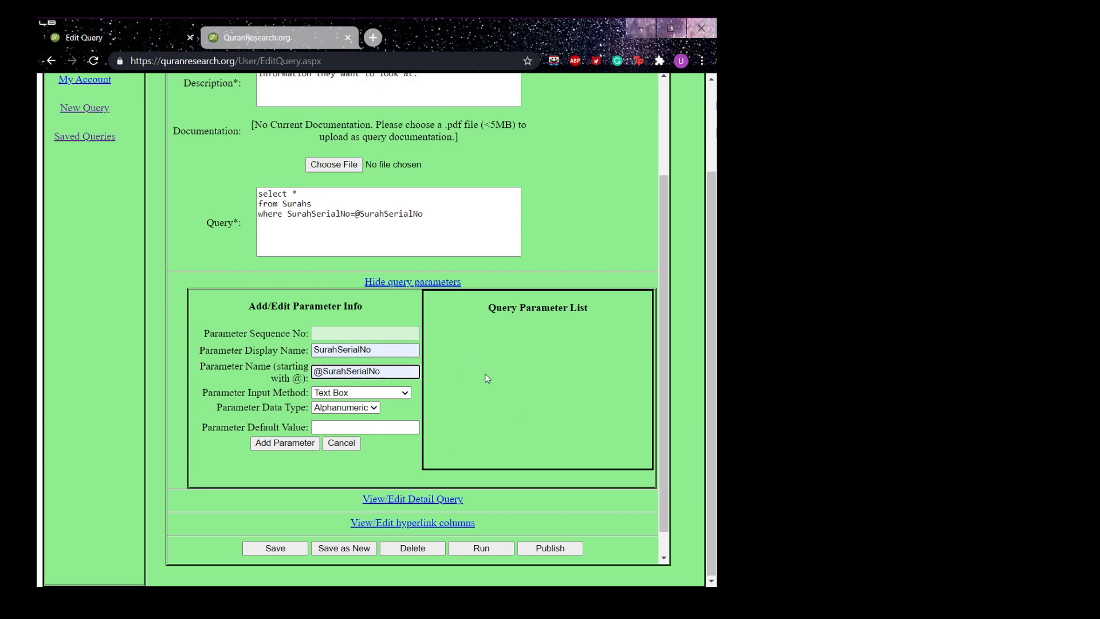
drag(292, 379, 387, 371)
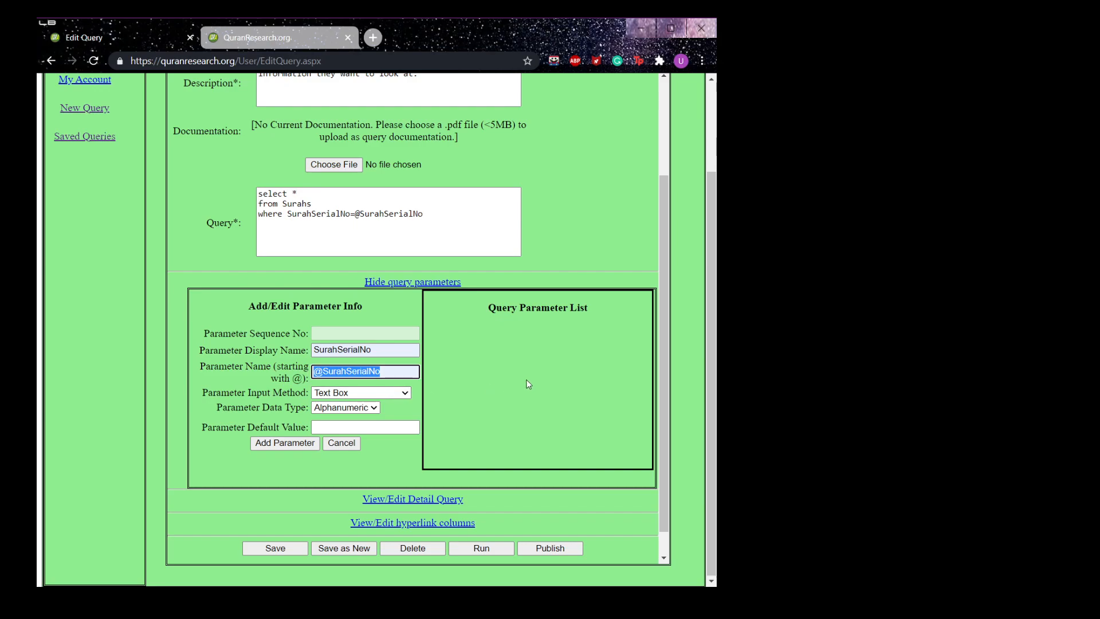
Step: Keep the Text Box input method and Alphanumeric data type, and set the parameter's default value to 1
click(393, 392)
click(367, 408)
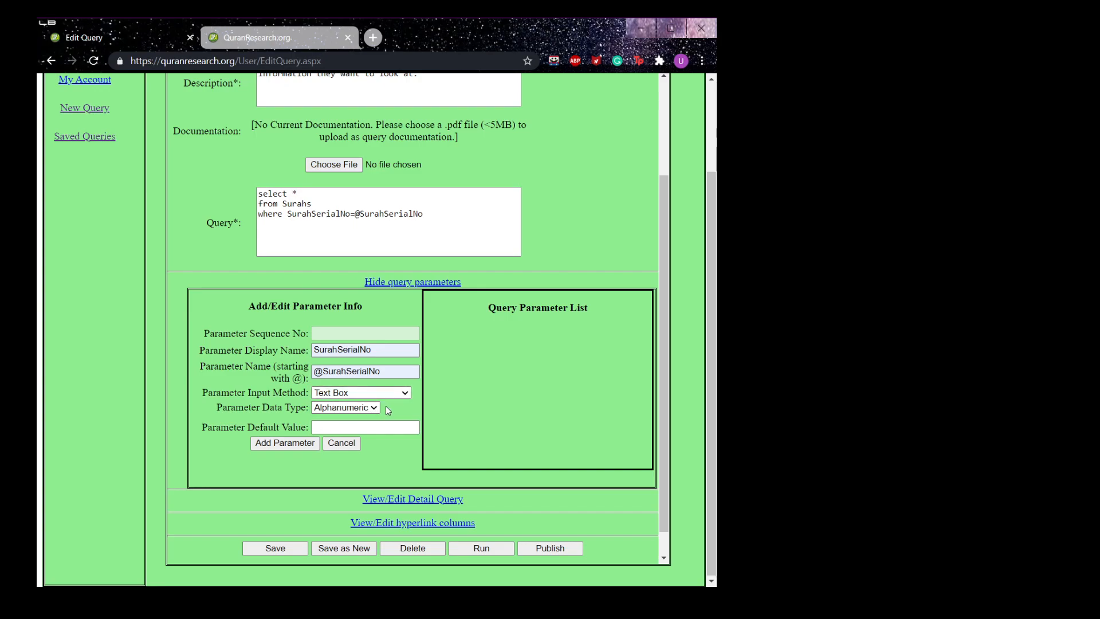
drag(262, 405, 337, 413)
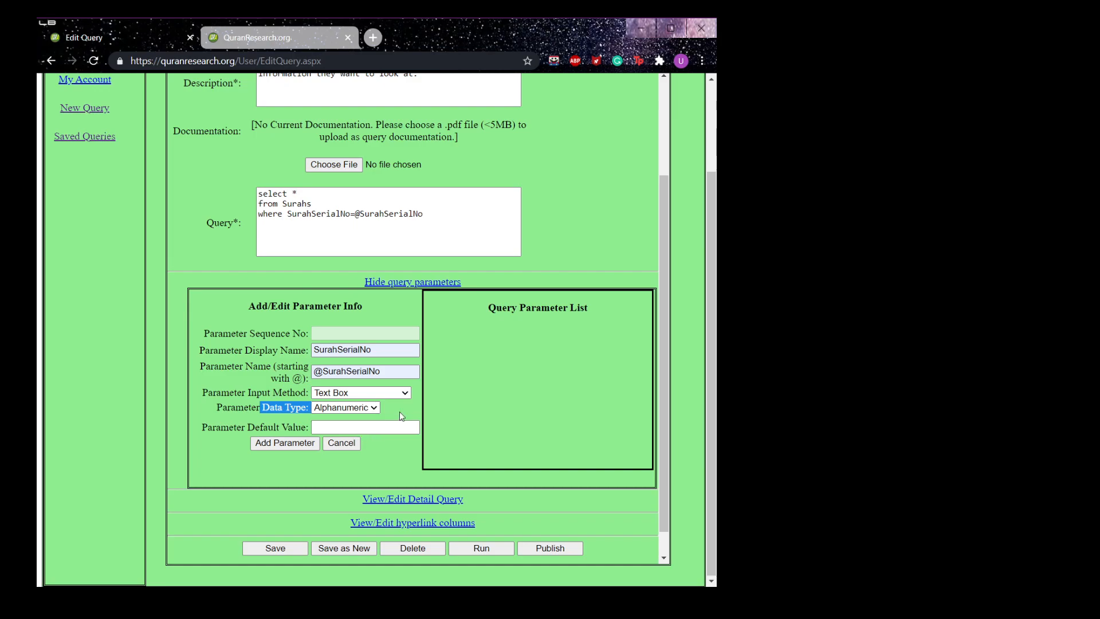
click(414, 406)
click(366, 426)
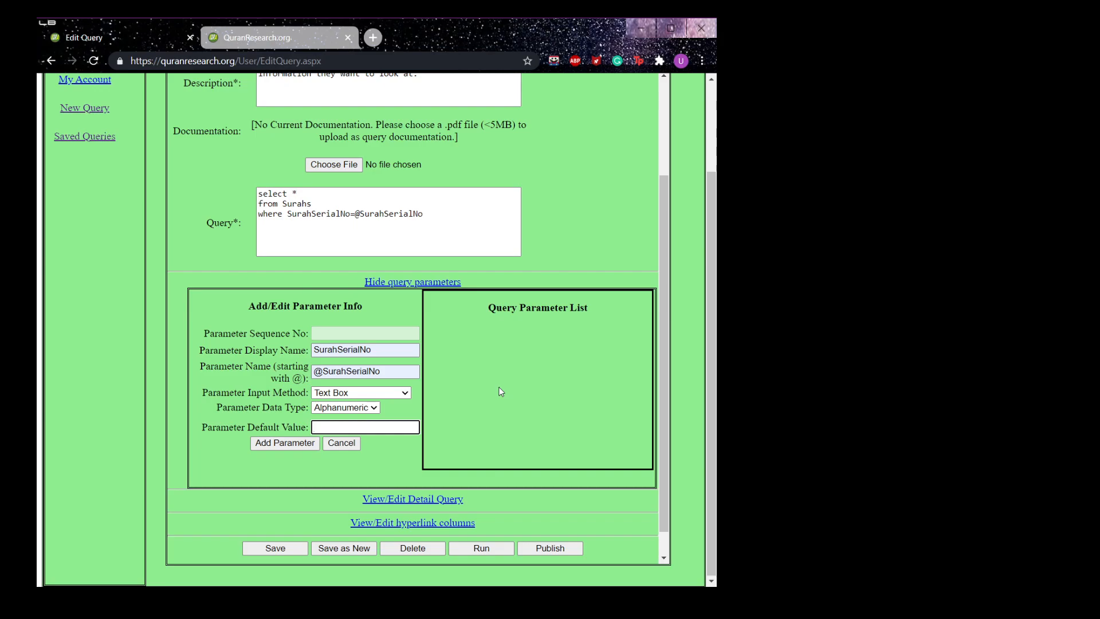
text(1)
drag(380, 372, 323, 370)
click(361, 426)
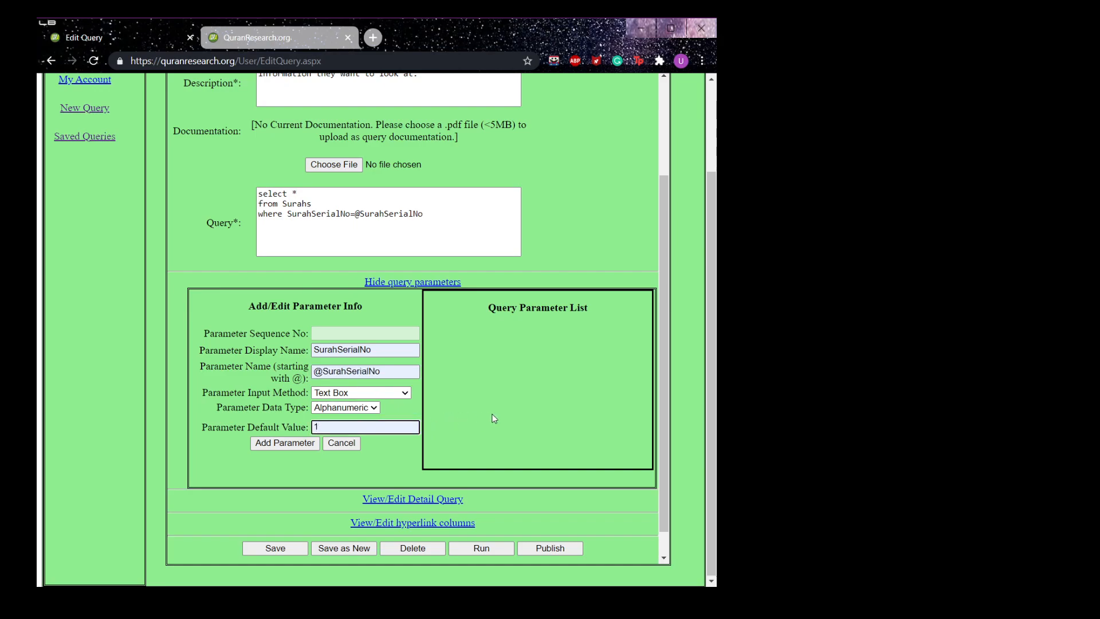
Step: Add the SurahSerialNo parameter to the query, save the query, and run it
click(285, 443)
click(295, 517)
click(475, 519)
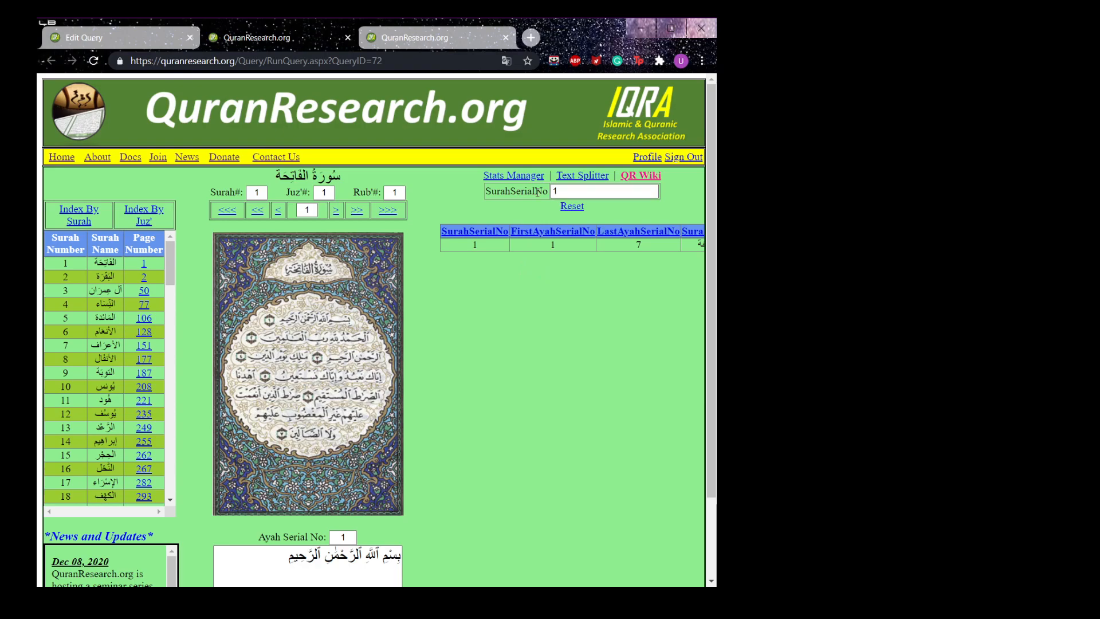
Step: Compare the parameter label on the results page with the Parameter Display Name field in the query editor
double_click(538, 192)
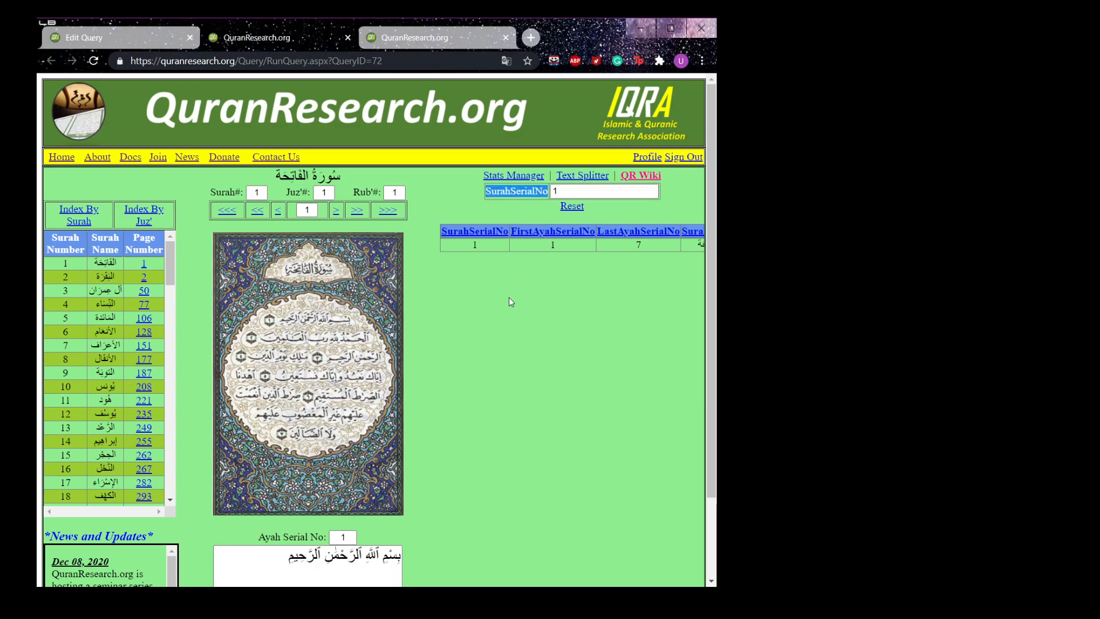
click(81, 38)
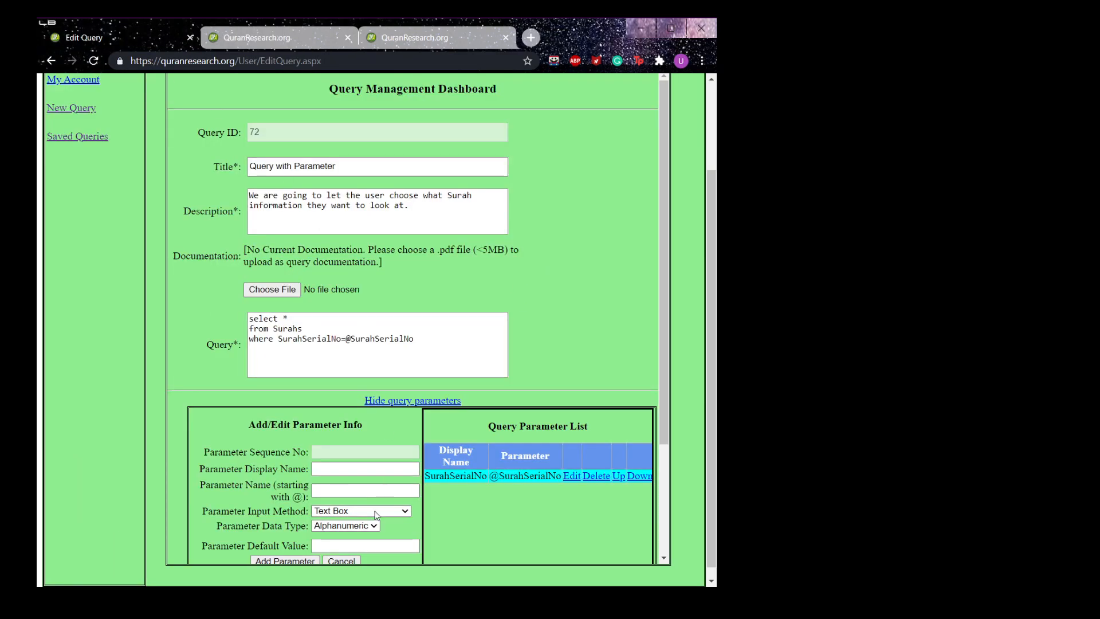
drag(234, 469, 309, 469)
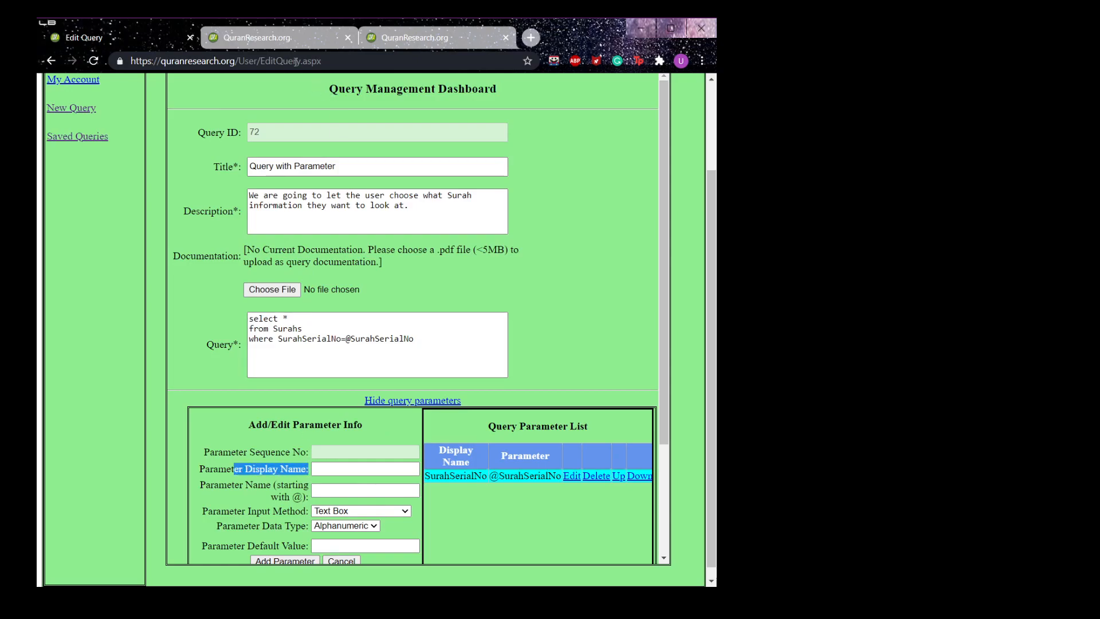
click(258, 38)
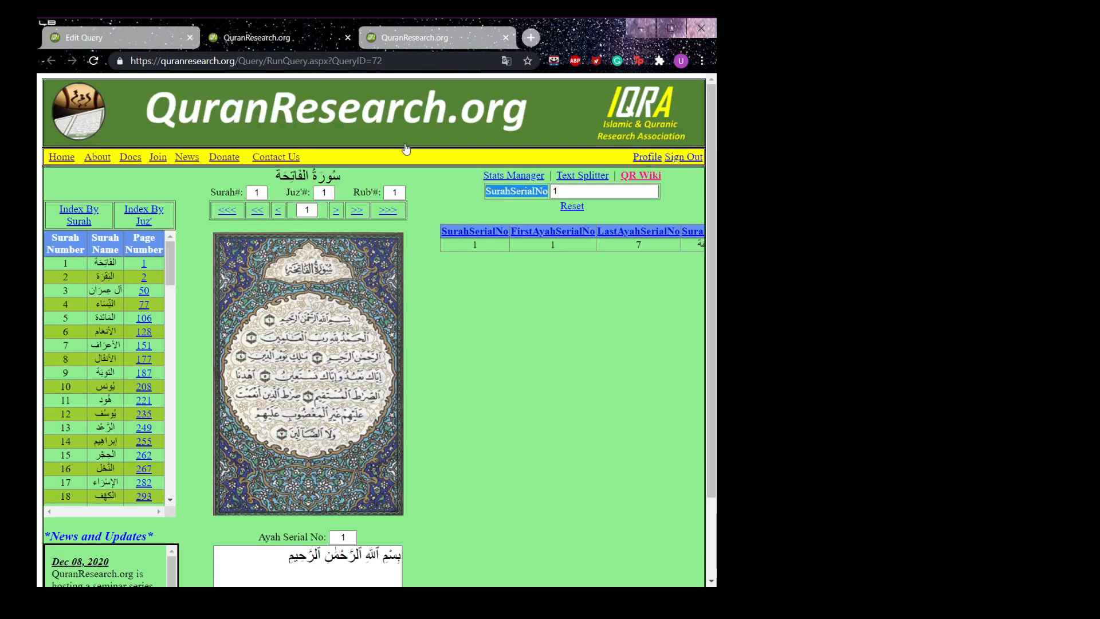
Step: Set SurahSerialNo to 2 on the results page and examine the returned row
click(579, 192)
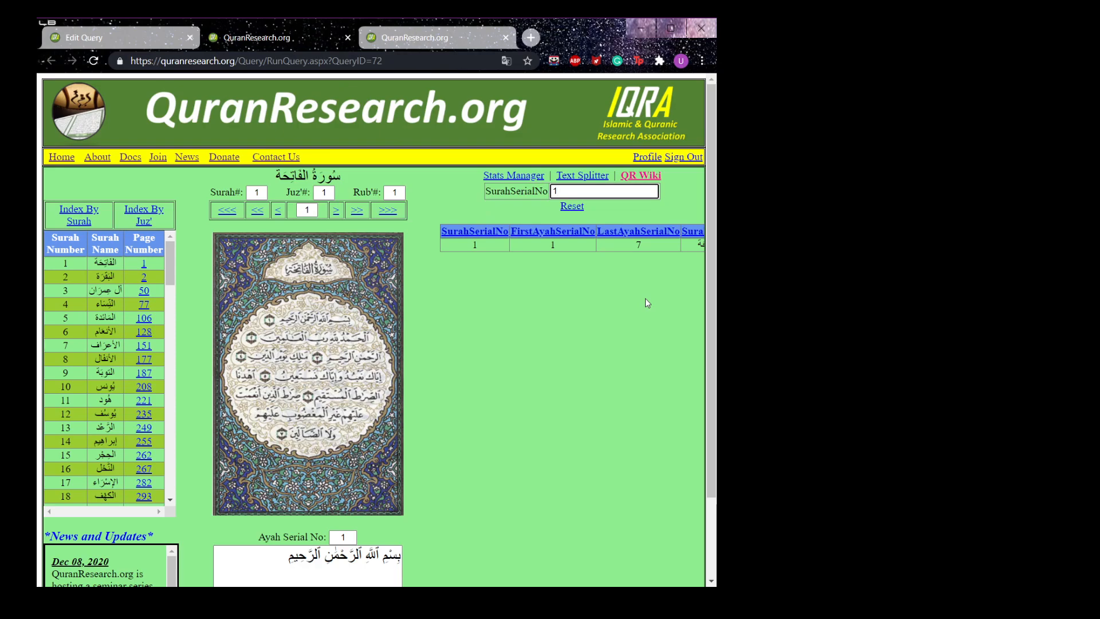
key(BackSpace)
text(dd)
key(BackSpace)
key(BackSpace)
text(2)
key(Return)
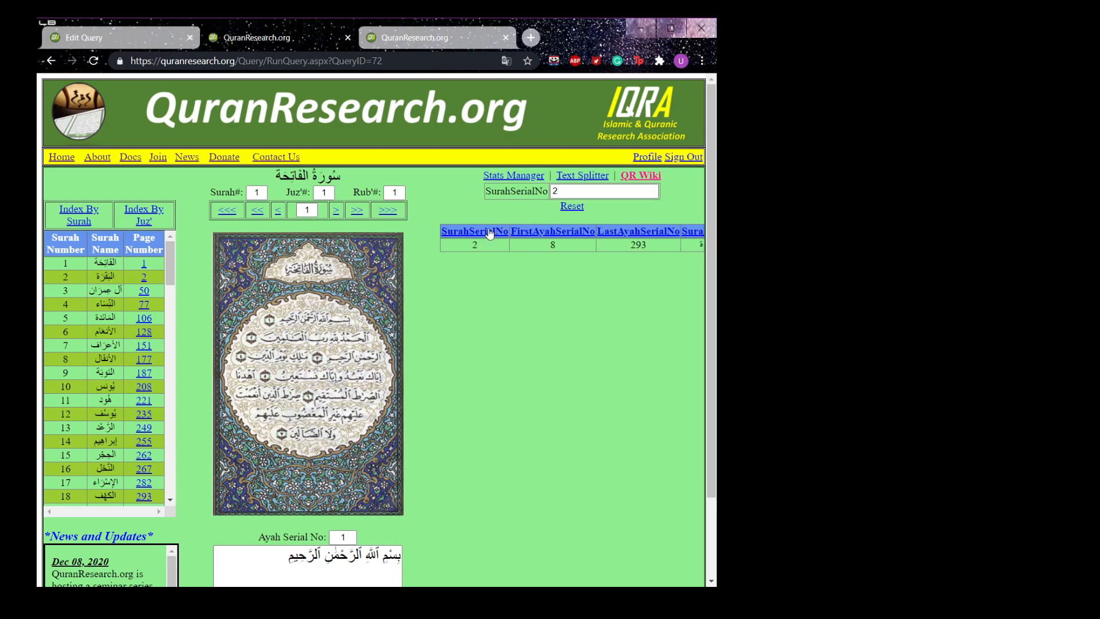
drag(468, 248, 630, 243)
click(476, 246)
Step: Set SurahSerialNo to 113 on the results page and examine the returned row
click(630, 190)
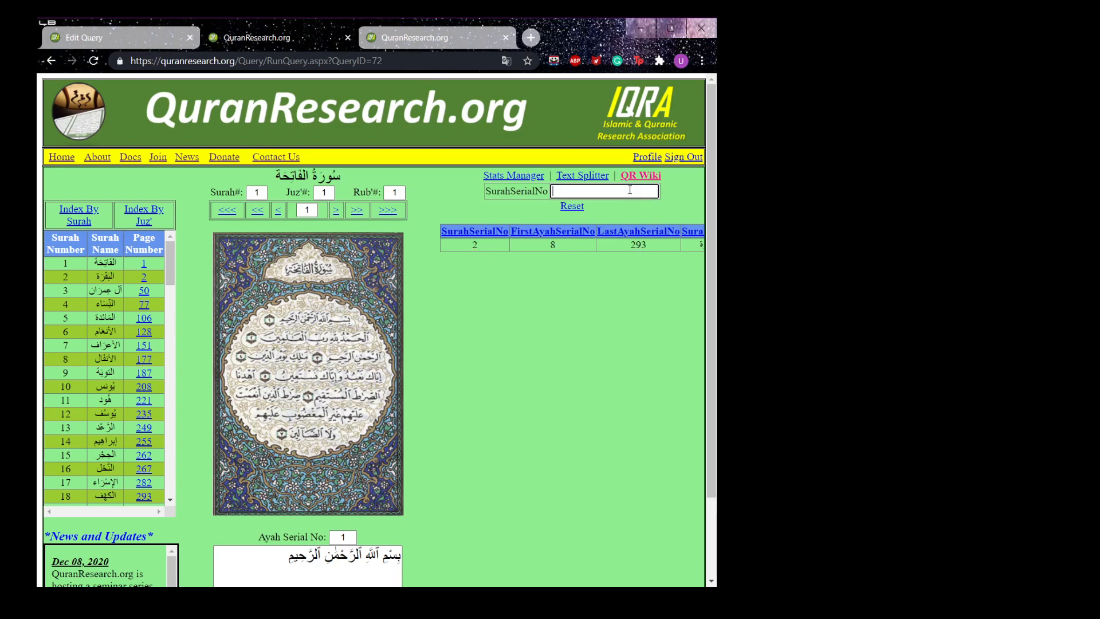
text(113)
key(Return)
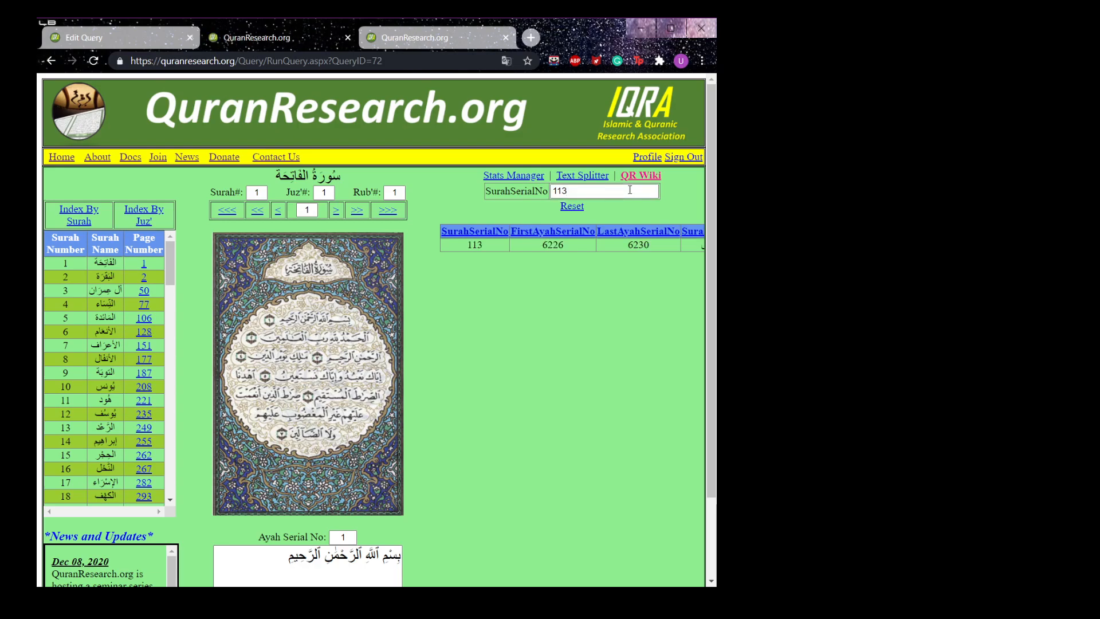
drag(466, 245, 596, 246)
click(539, 302)
Step: Return to the query editor, review the query description, and open the SurahSerialNo parameter for editing
click(125, 36)
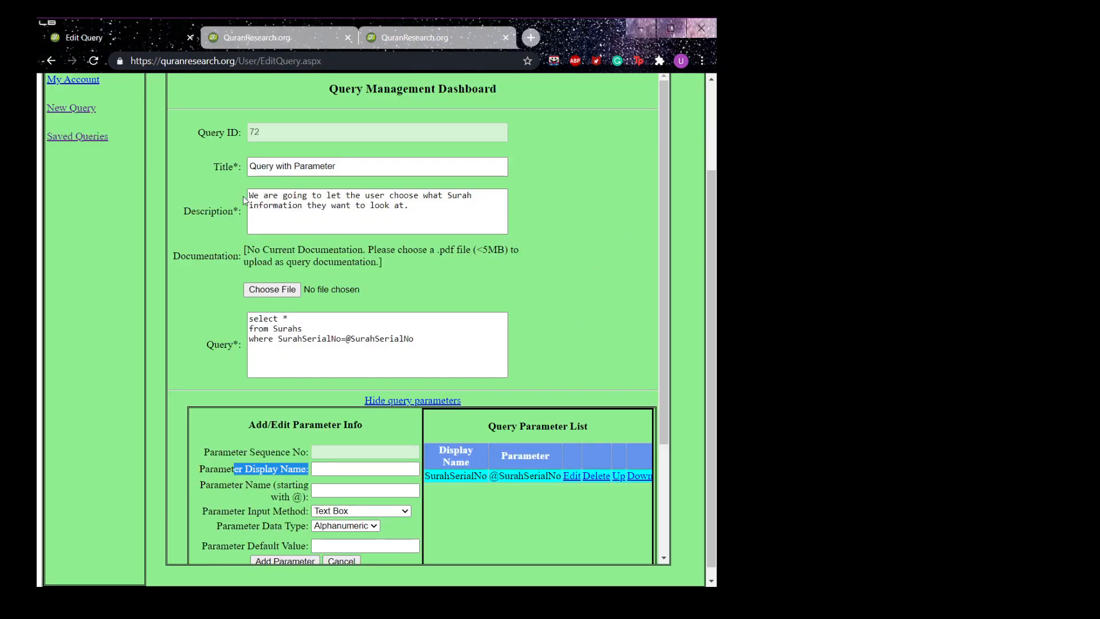
drag(435, 209, 221, 197)
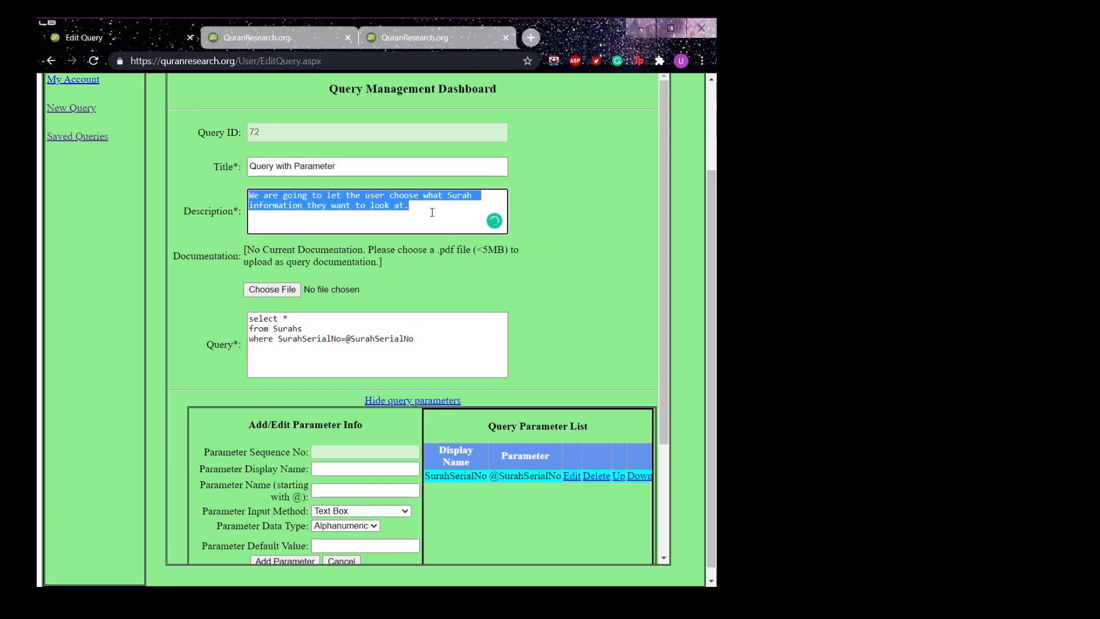
click(270, 39)
click(109, 37)
scroll(489, 367, down, 2)
click(570, 345)
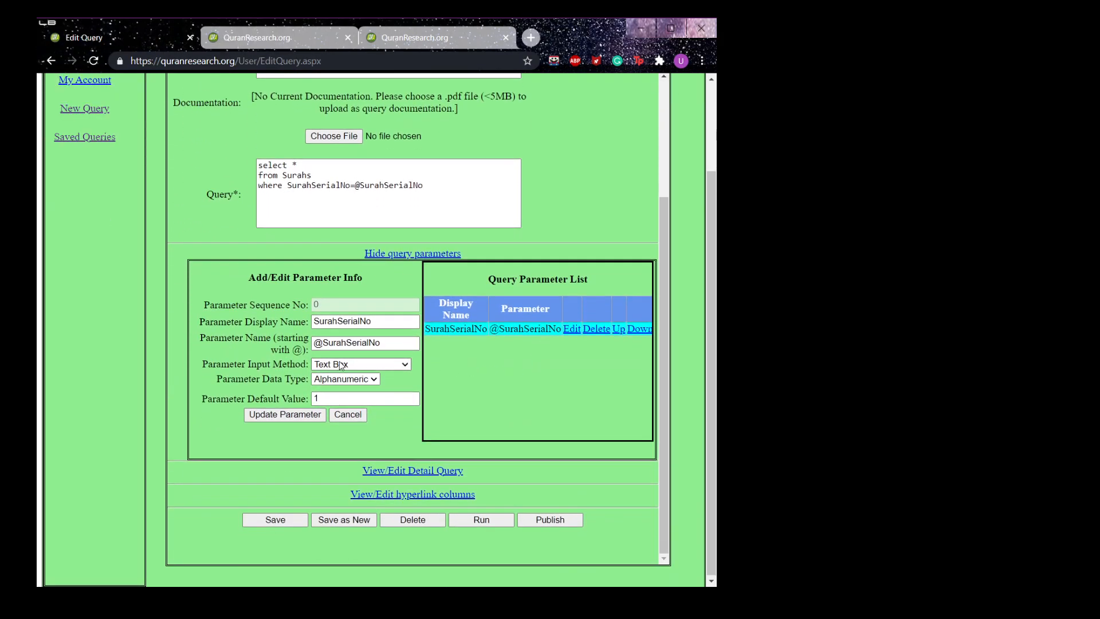
Step: Close the two results tabs and update the SurahSerialNo parameter to use Surah drop Down List as its input method
click(348, 37)
click(349, 38)
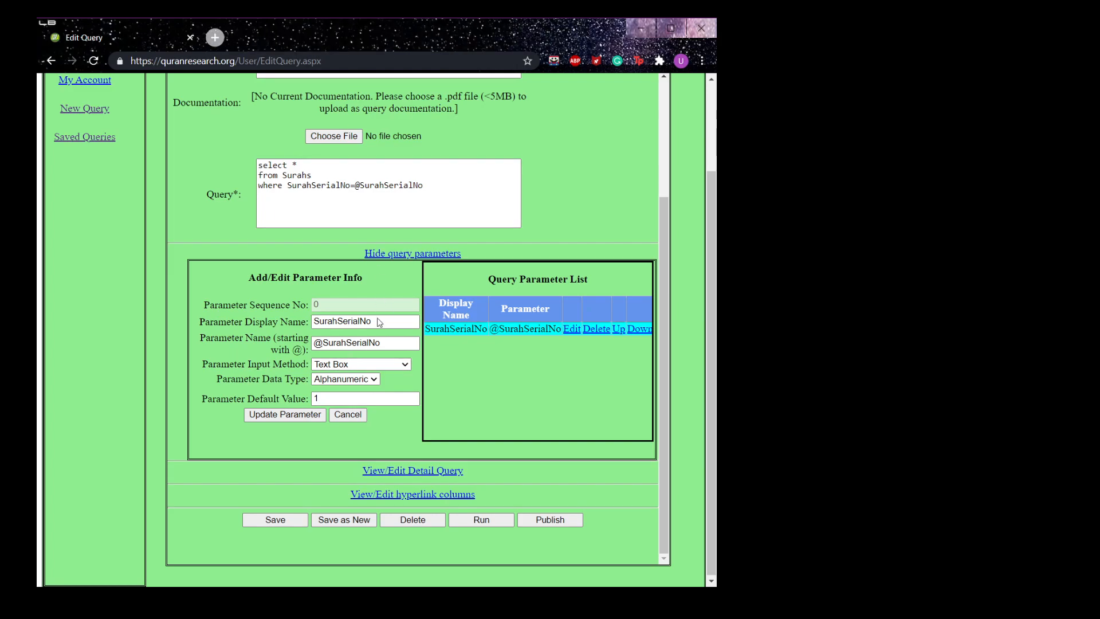
click(373, 393)
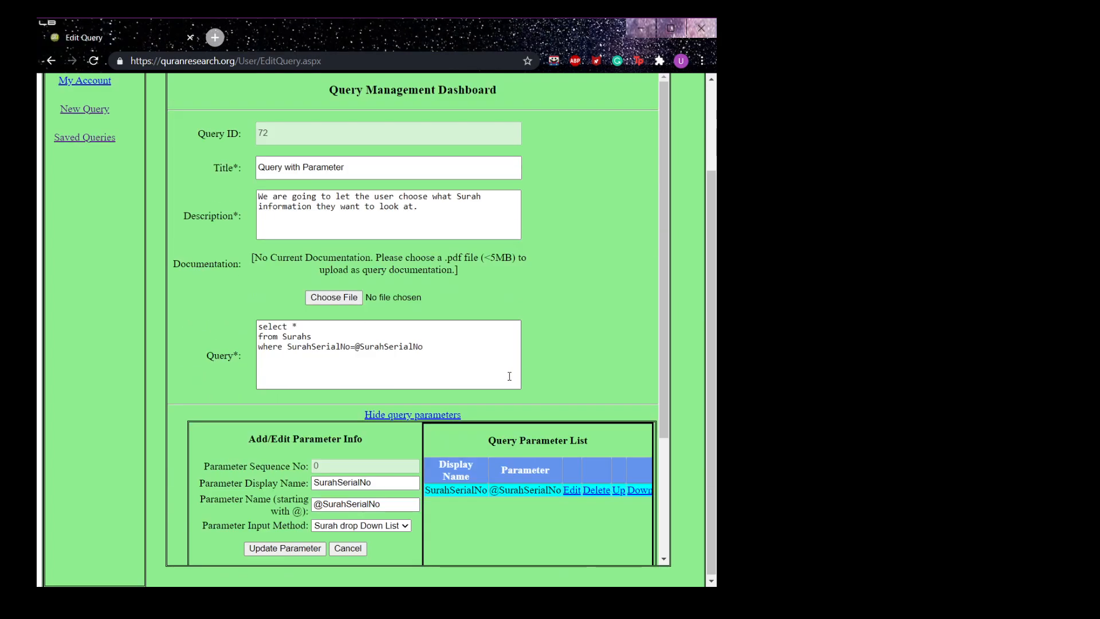
scroll(496, 396, down, 3)
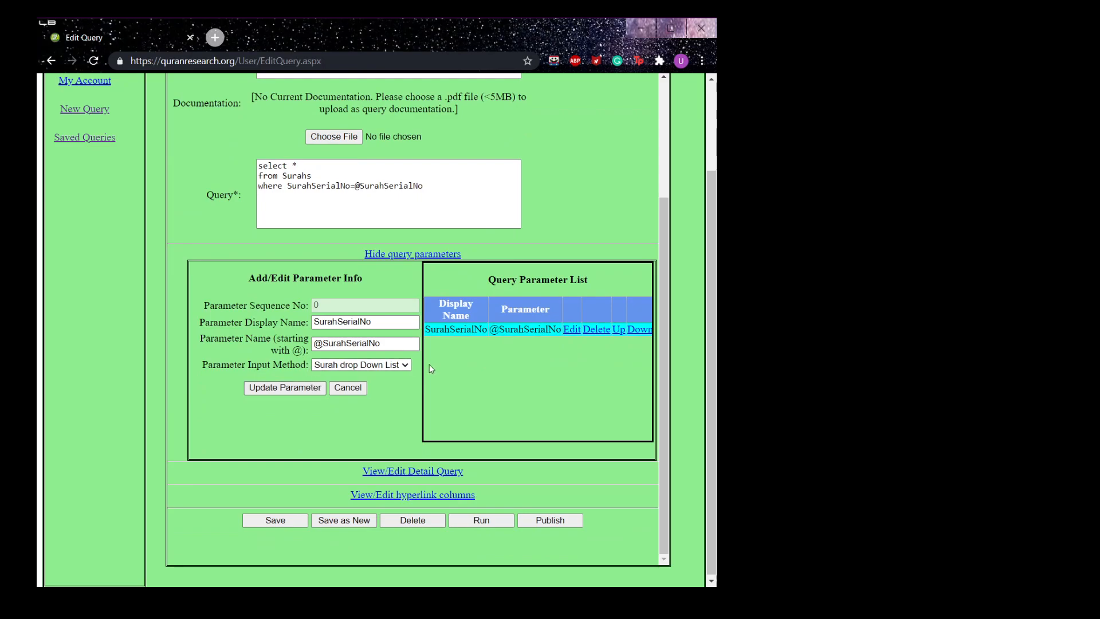
drag(202, 364, 310, 369)
click(442, 397)
click(295, 390)
Step: Save the query with its updated parameter and run it
scroll(456, 361, down, 1)
scroll(456, 361, down, 2)
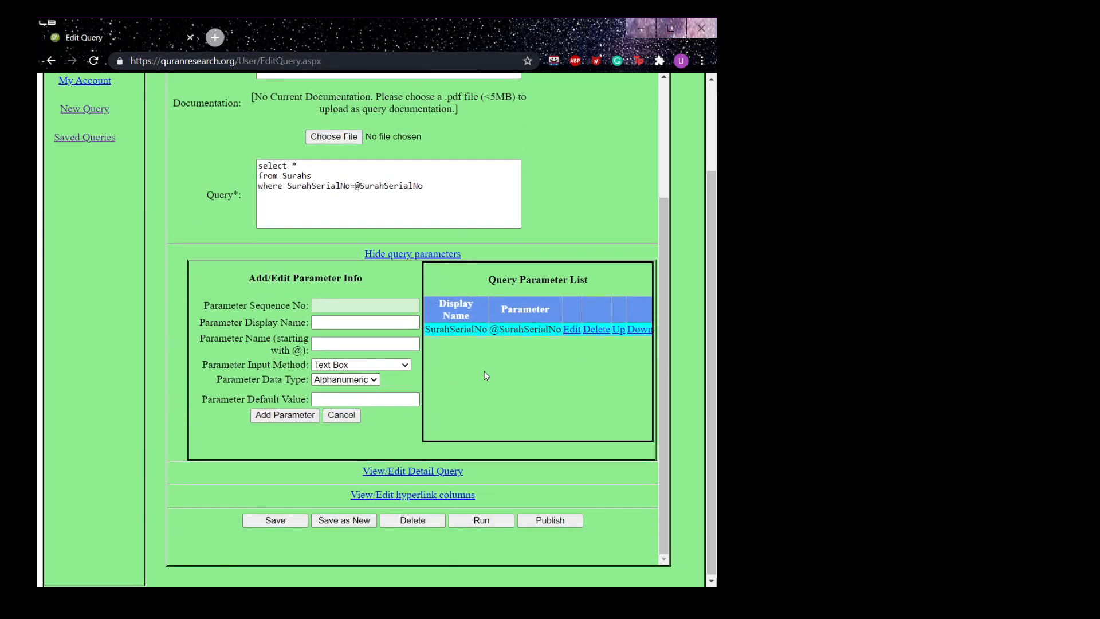
click(301, 518)
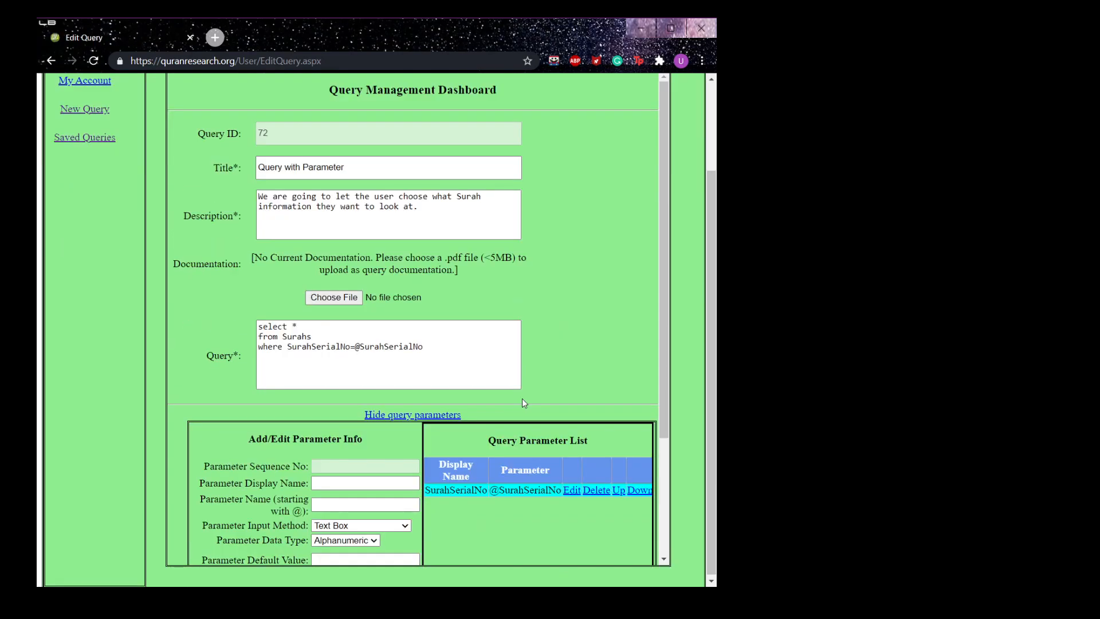
scroll(521, 401, down, 3)
click(482, 520)
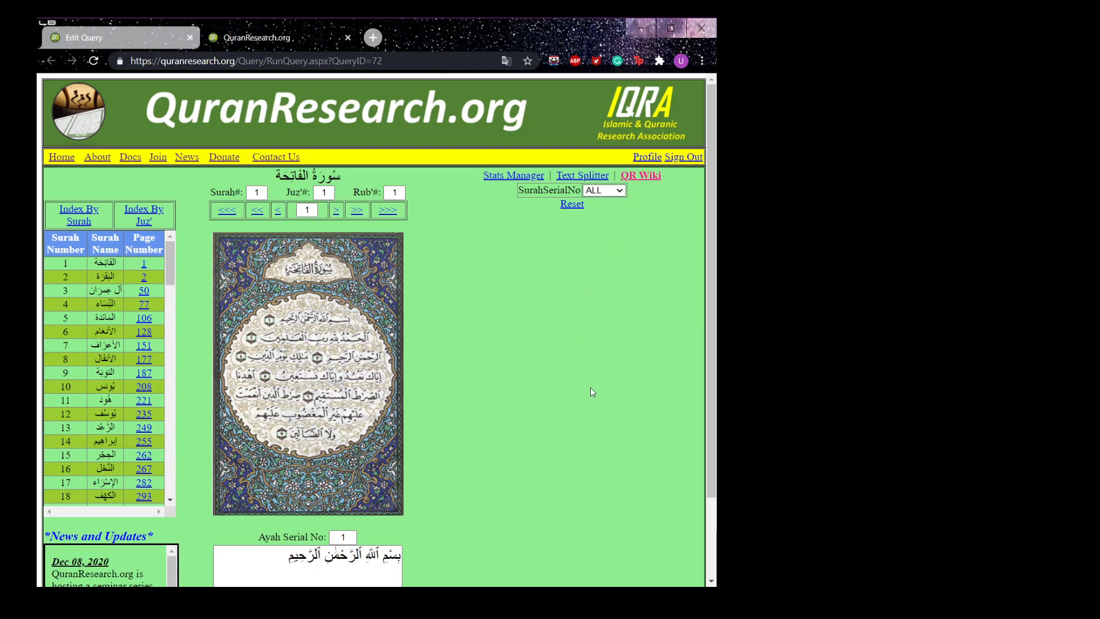
Step: Choose Surah 114 in the SurahSerialNo drop-down, reset the results, and examine the returned row
click(595, 418)
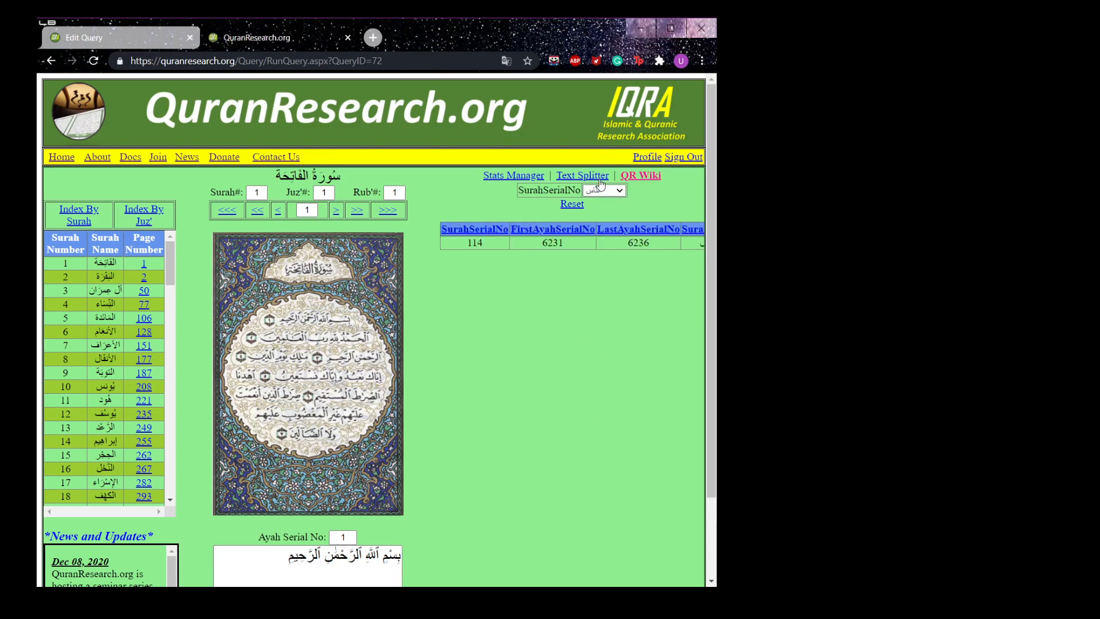
click(571, 204)
scroll(593, 380, down, 2)
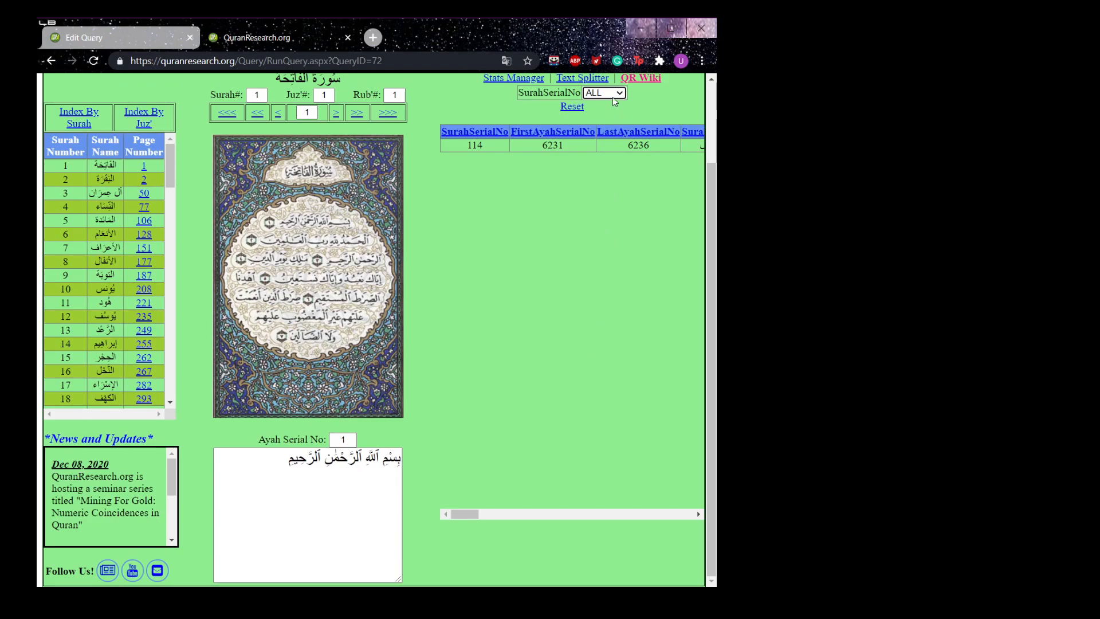
drag(462, 144, 668, 149)
click(668, 149)
scroll(582, 221, up, 3)
Step: Reopen the SurahSerialNo parameter in the query editor and change its input method to Sliding Bar
click(140, 49)
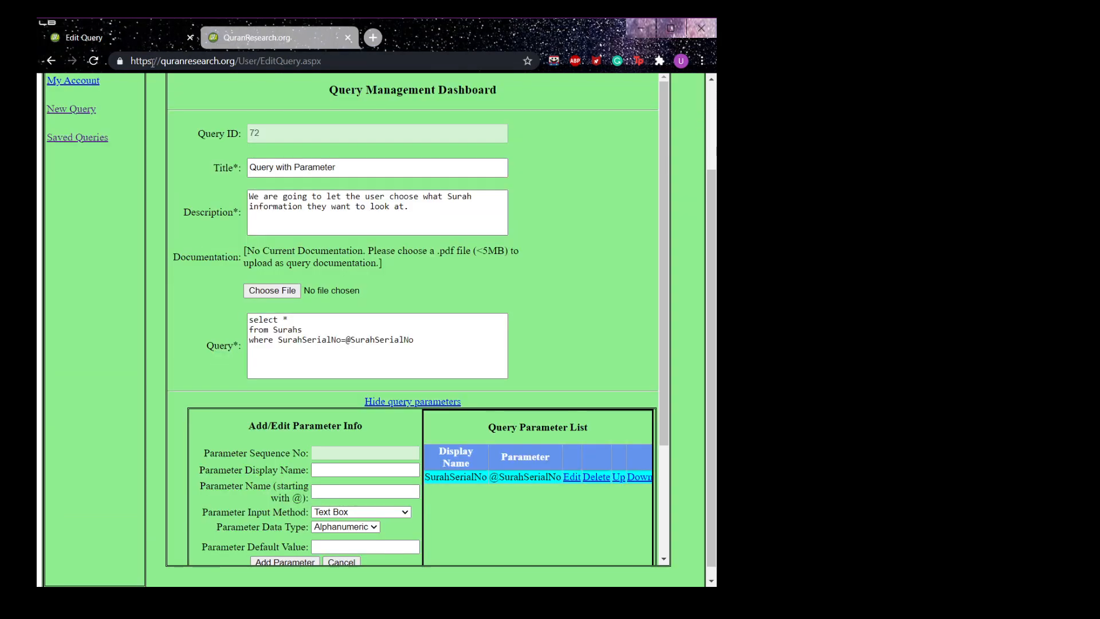
click(571, 477)
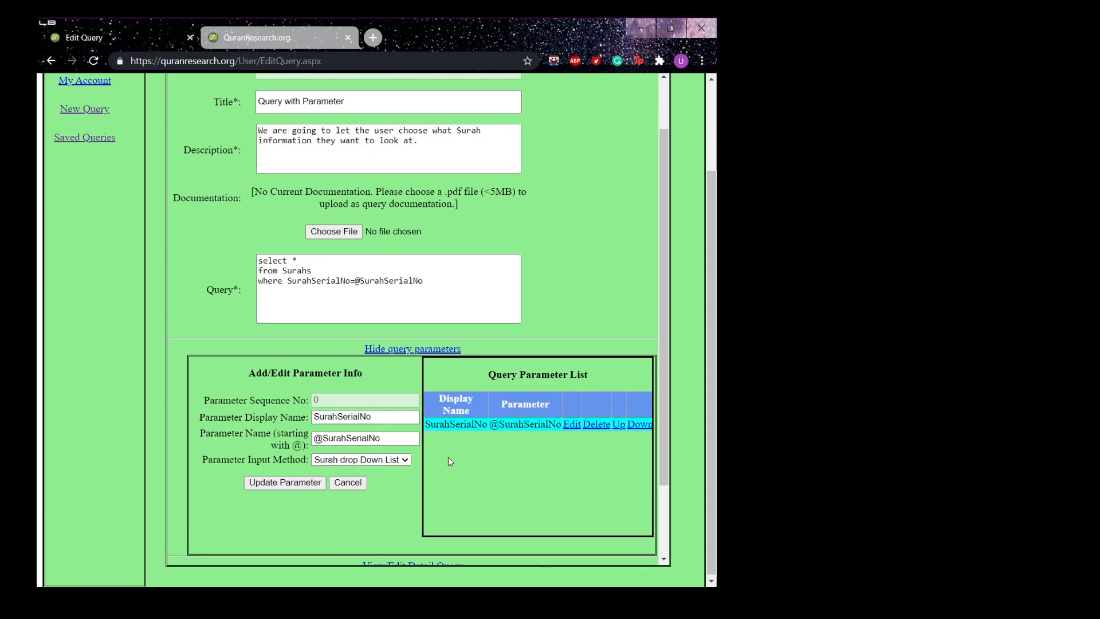
click(399, 461)
click(385, 492)
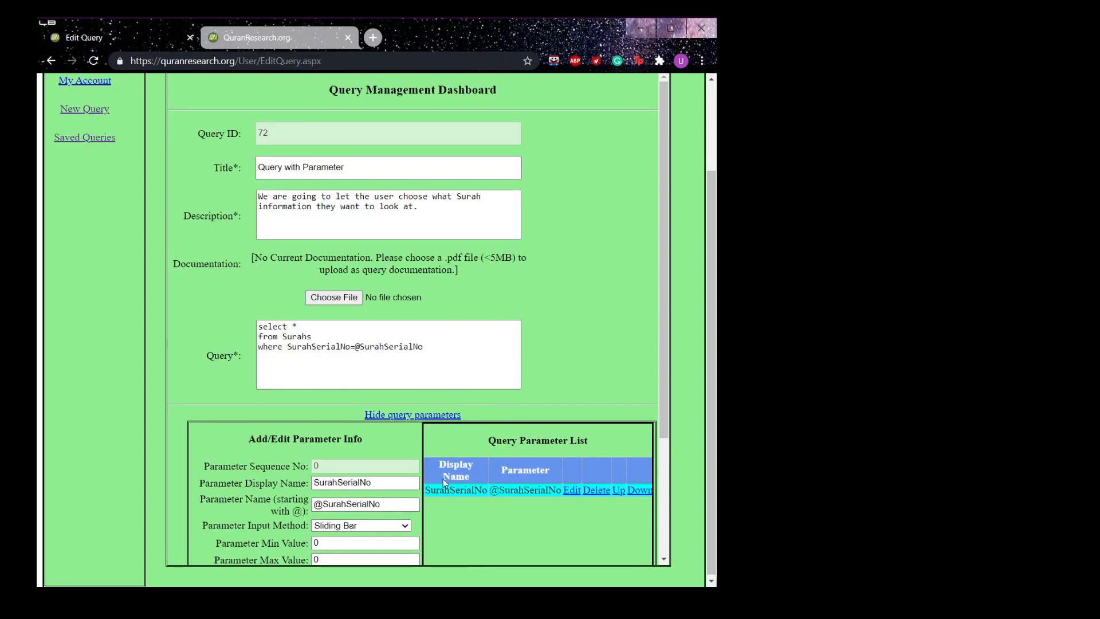
scroll(406, 475, down, 3)
Step: Set the sliding bar's minimum value to 1 and maximum value to 114, and update the parameter
click(383, 385)
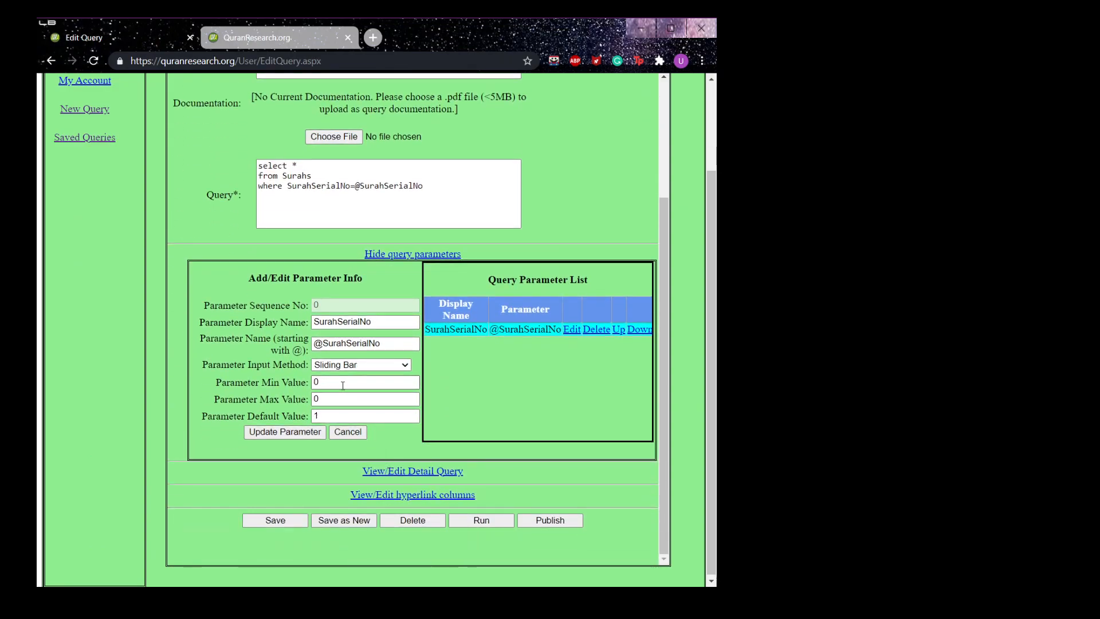
key(BackSpace)
text(1)
click(381, 398)
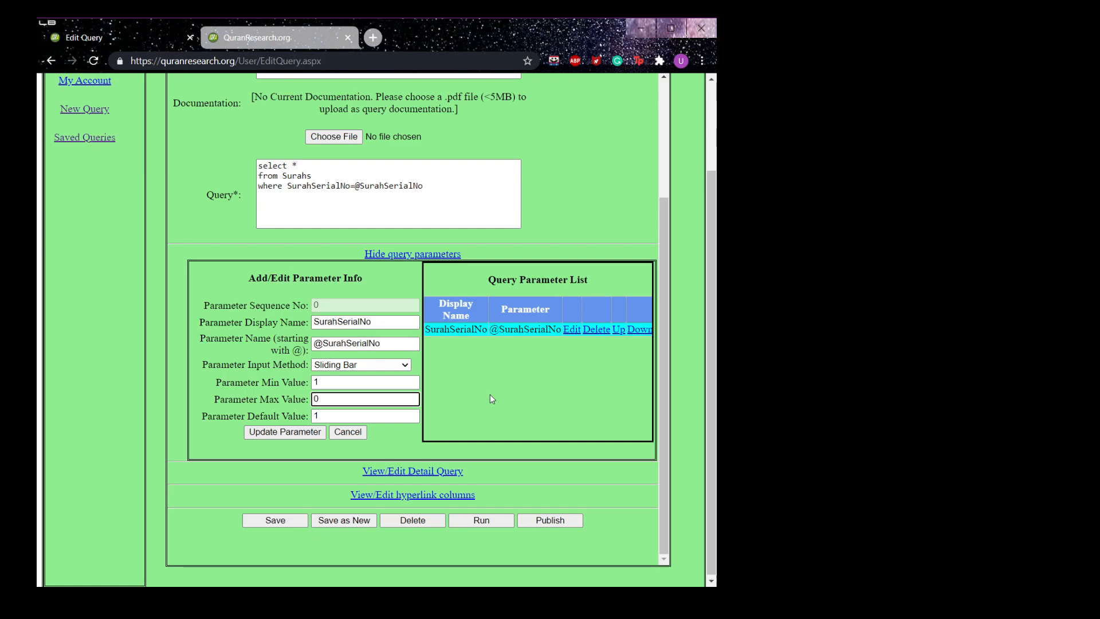
key(BackSpace)
text(114)
drag(288, 417, 310, 421)
click(308, 436)
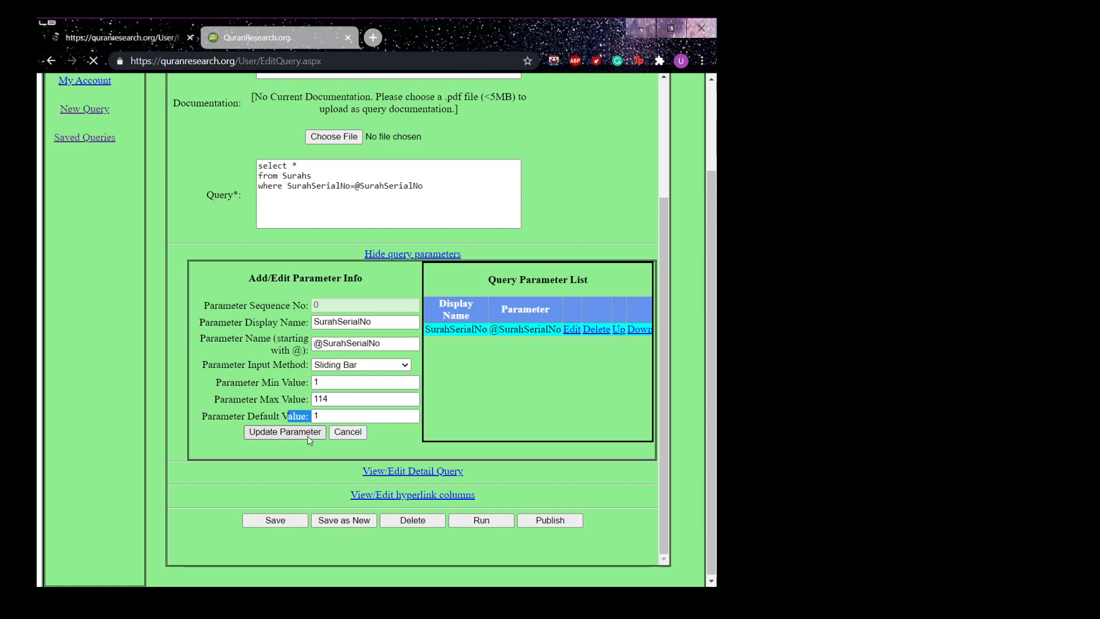
Step: Save and run the sliding-bar version of the query, and close the extra results tab
click(276, 523)
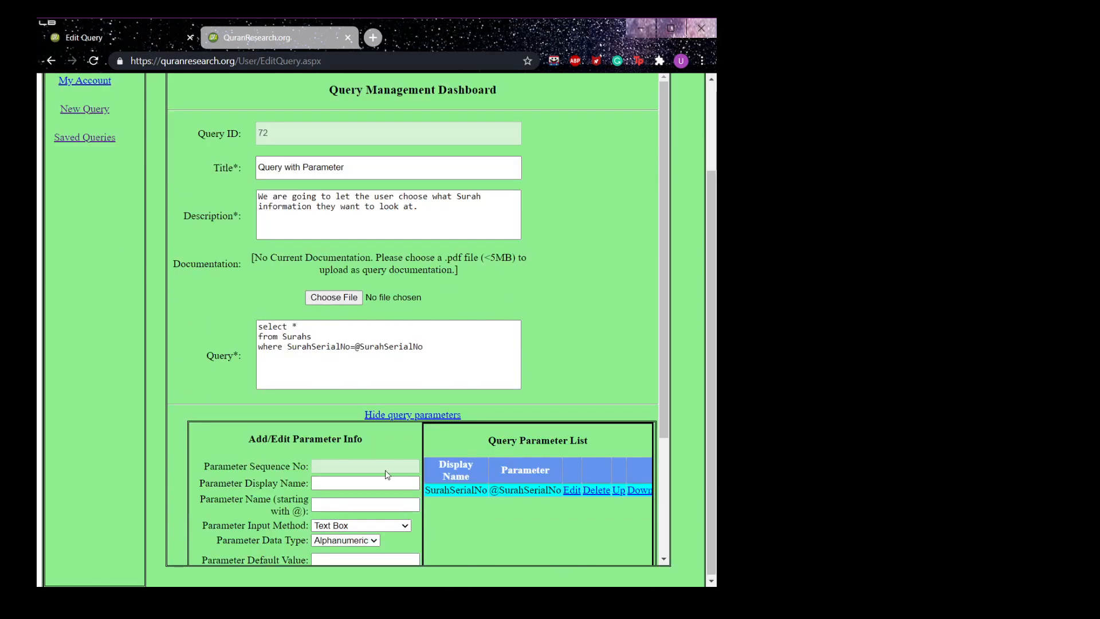
click(493, 522)
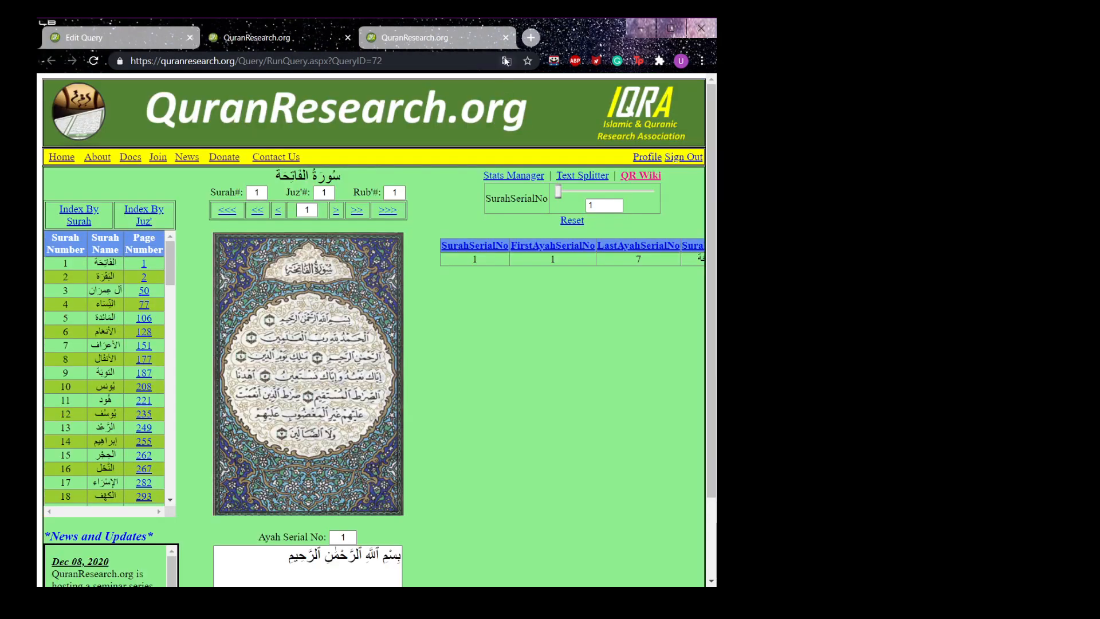
click(506, 37)
Step: Test the SurahSerialNo sliding bar on the results page by sliding it to 63, resetting, and entering 67
drag(561, 197, 611, 208)
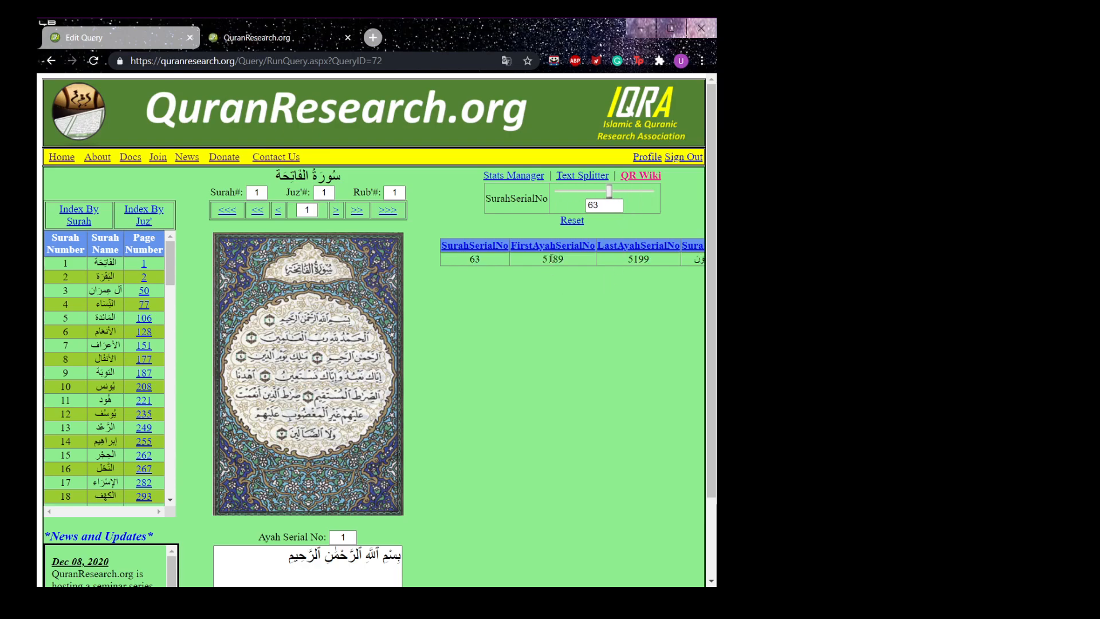
click(573, 220)
click(604, 206)
key(BackSpace)
text(67)
Step: Return to the query editor, start a new blank query, and close the remaining results tab
click(109, 37)
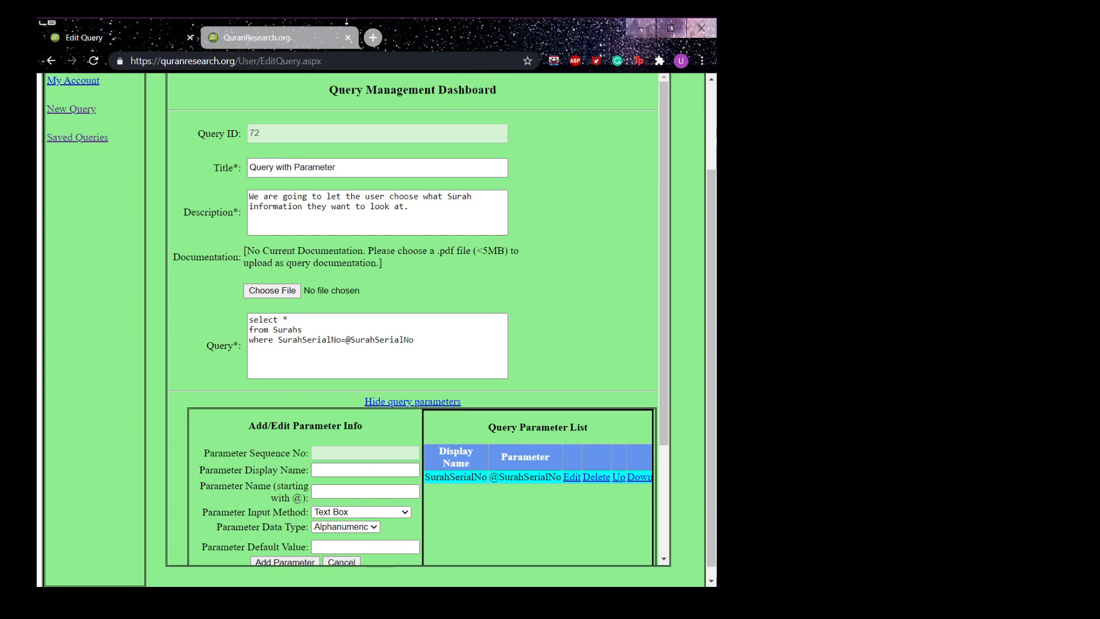
click(258, 37)
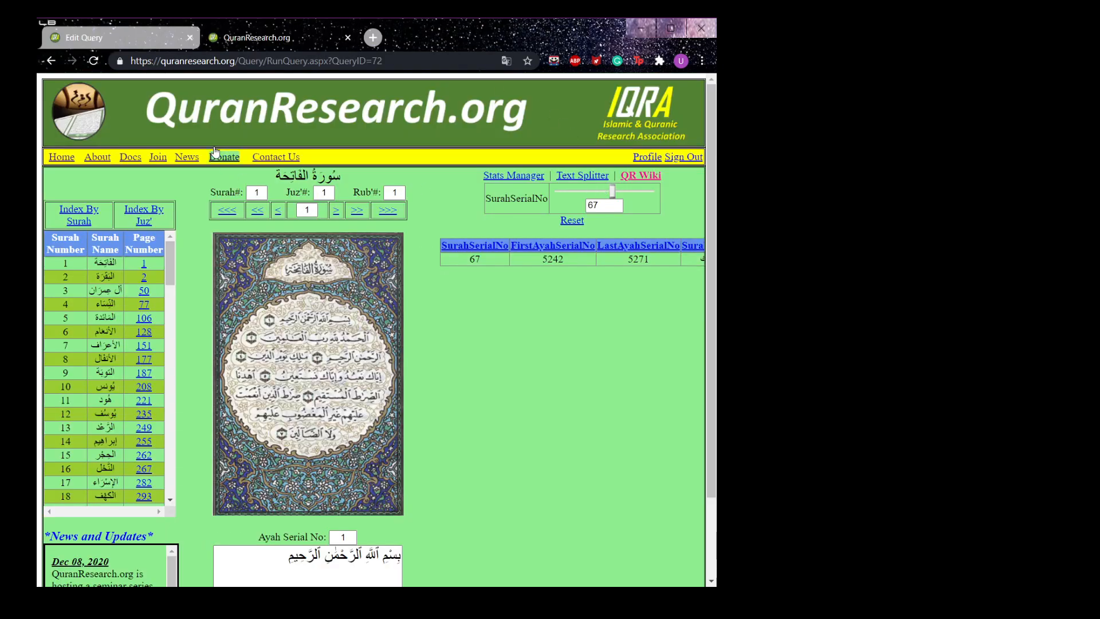
click(152, 36)
scroll(436, 373, down, 1)
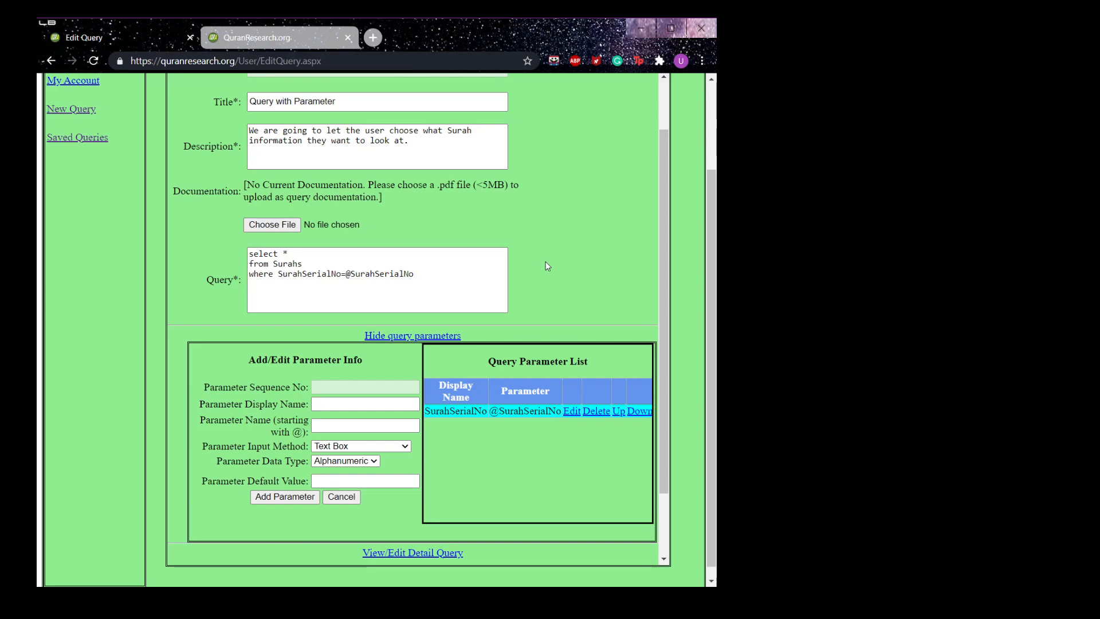
scroll(542, 261, up, 2)
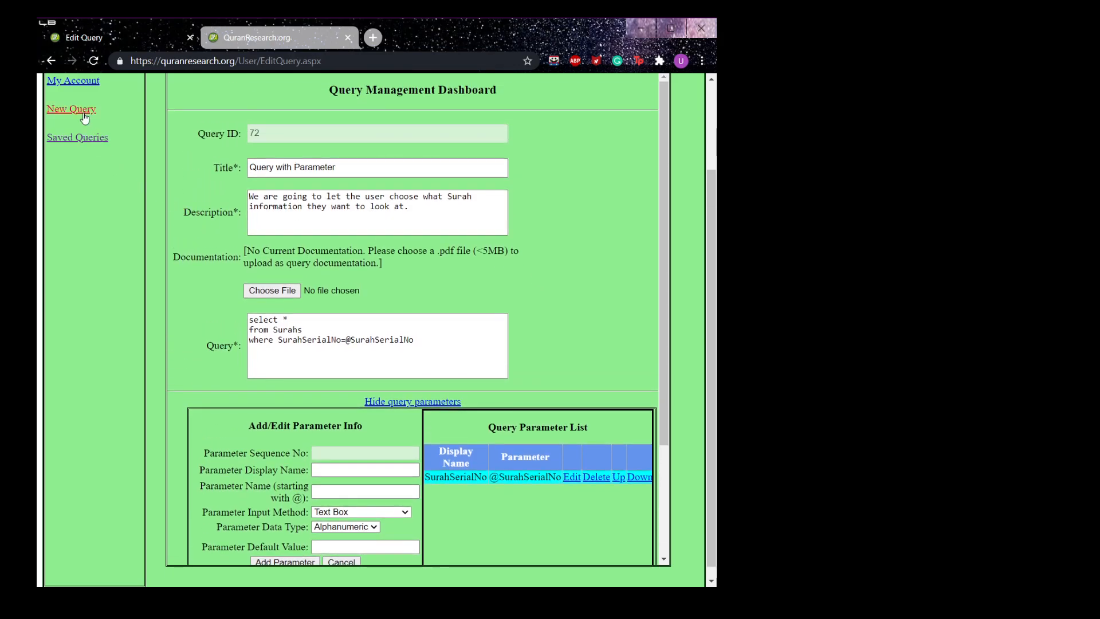
click(84, 110)
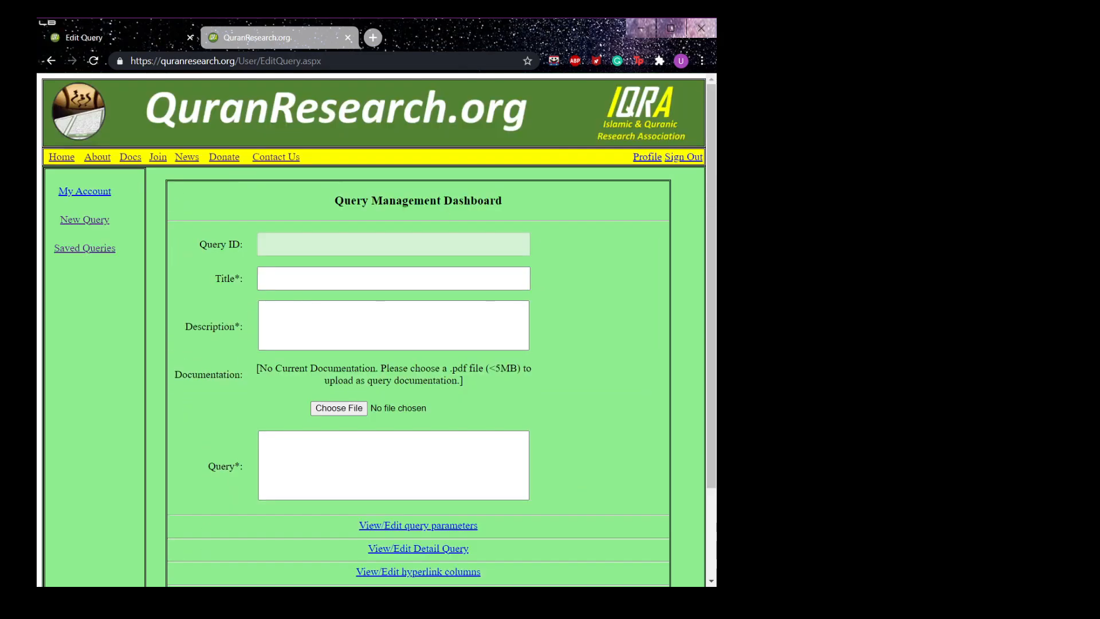
scroll(656, 363, down, 1)
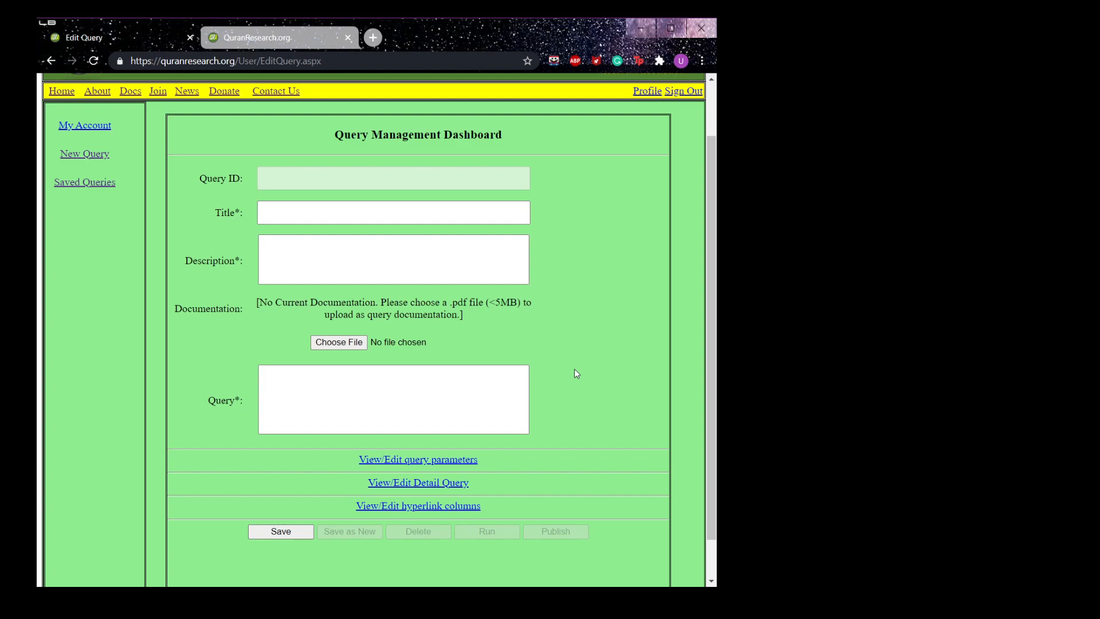
click(347, 37)
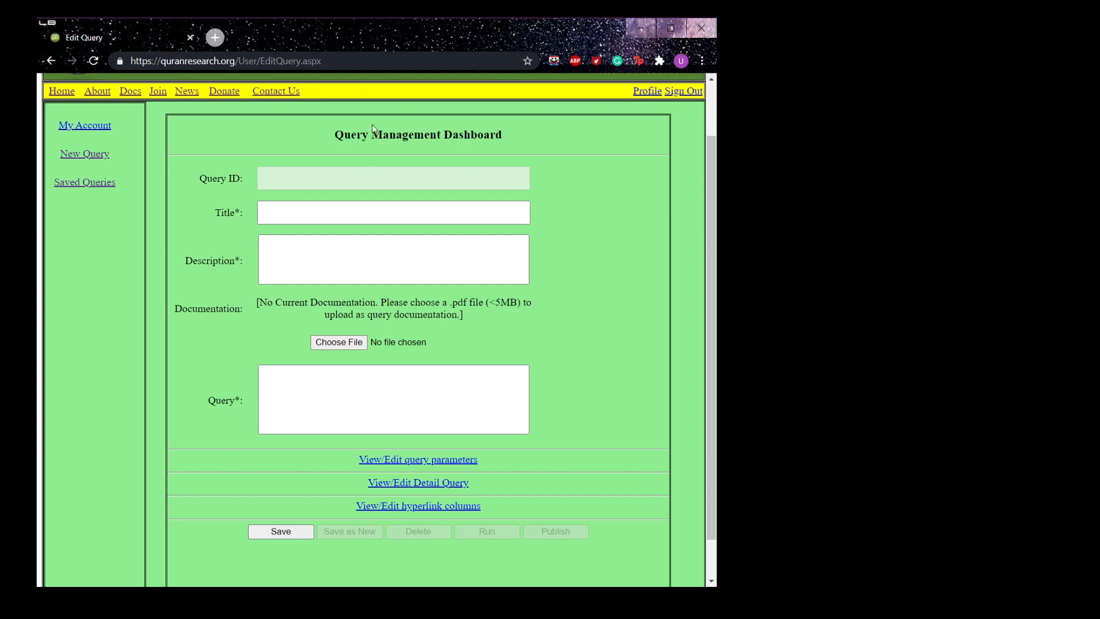
Step: Title the new query "Query with HyperLink Column"
click(370, 218)
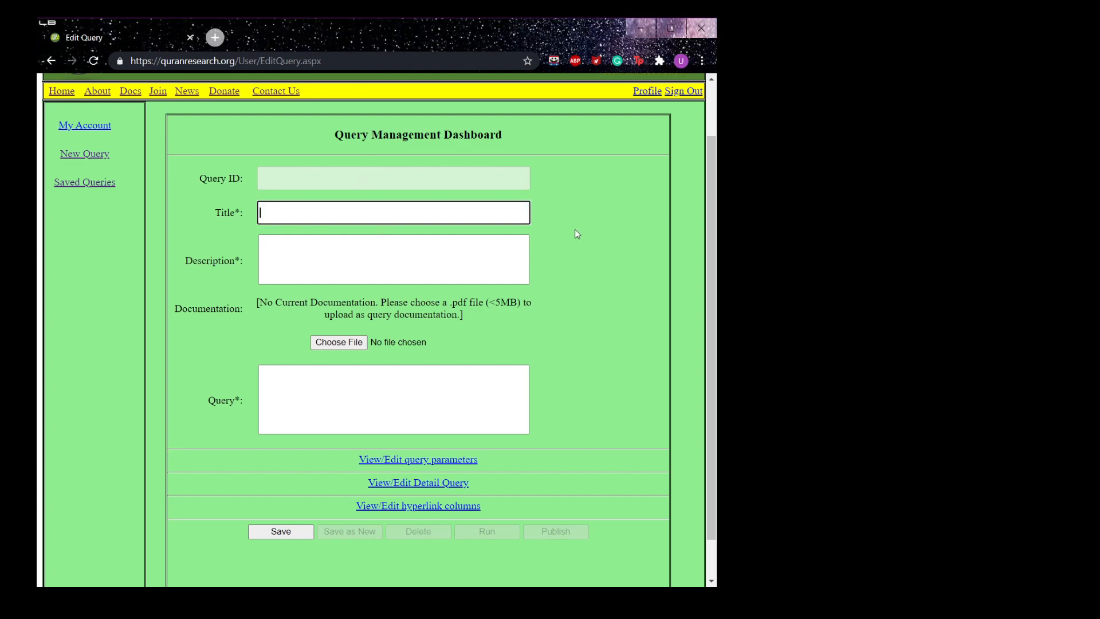
text(Query)
key(Down)
key(Return)
key(Tab)
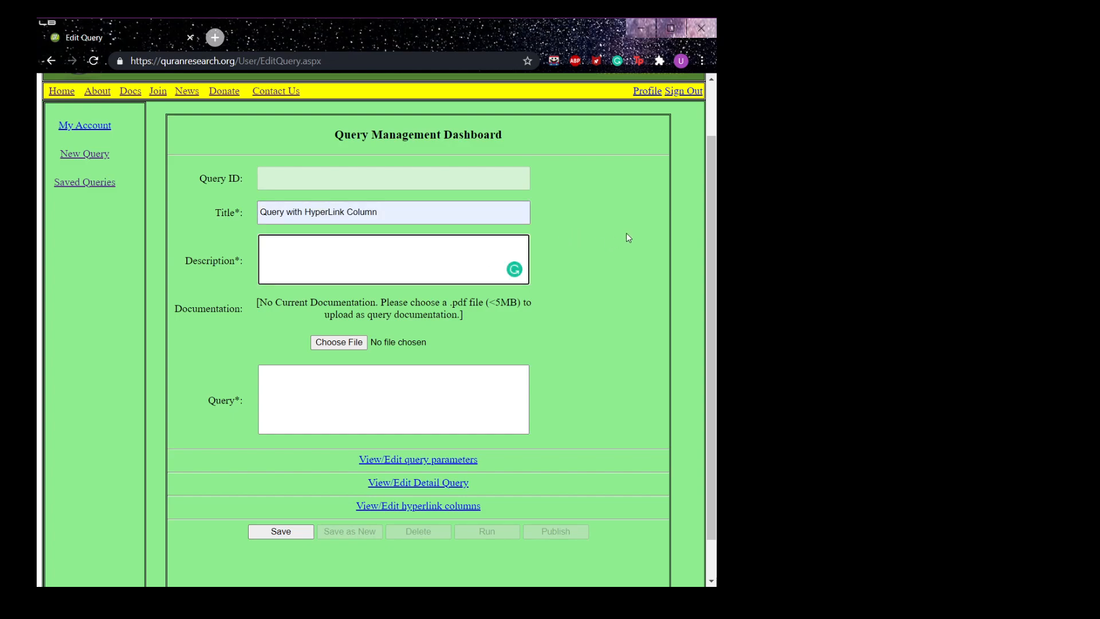
Step: Enter the description "We are going to allow the user to choose and navigate to the Surah they want to using the Surah Name"
text(We are going to allow the user to ch)
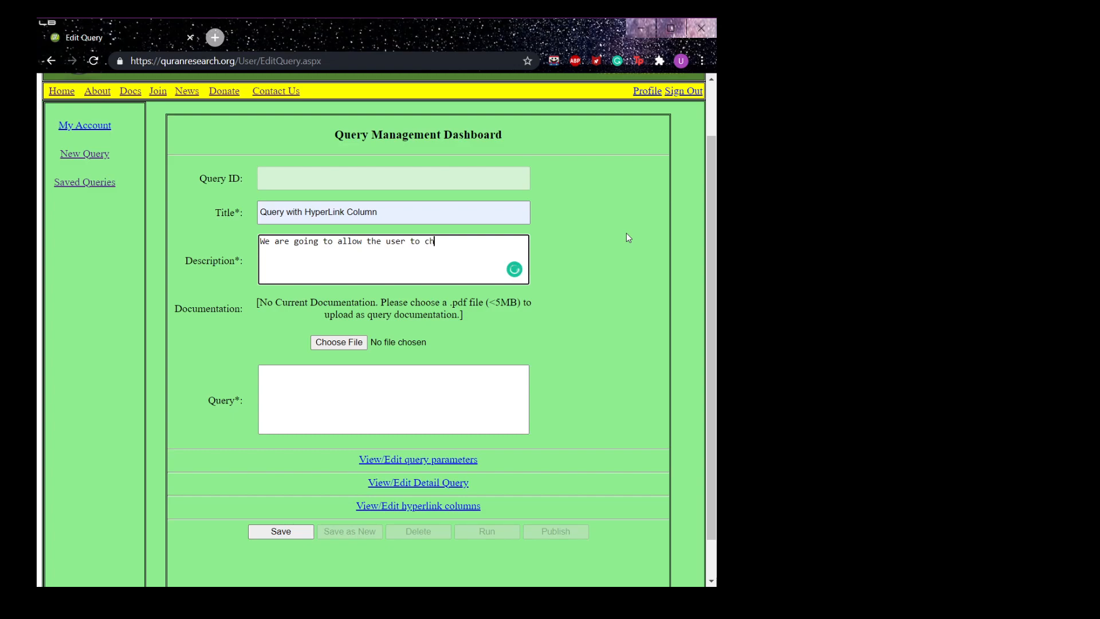
text(oose and navigate to the Surah )
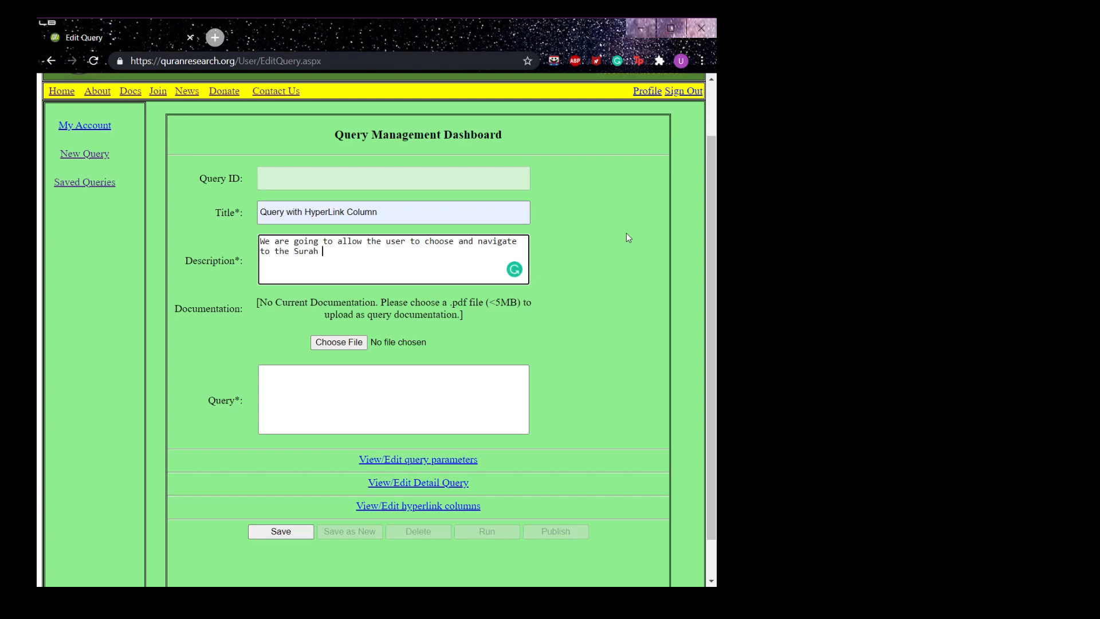
text(they want to using the Surah Nam)
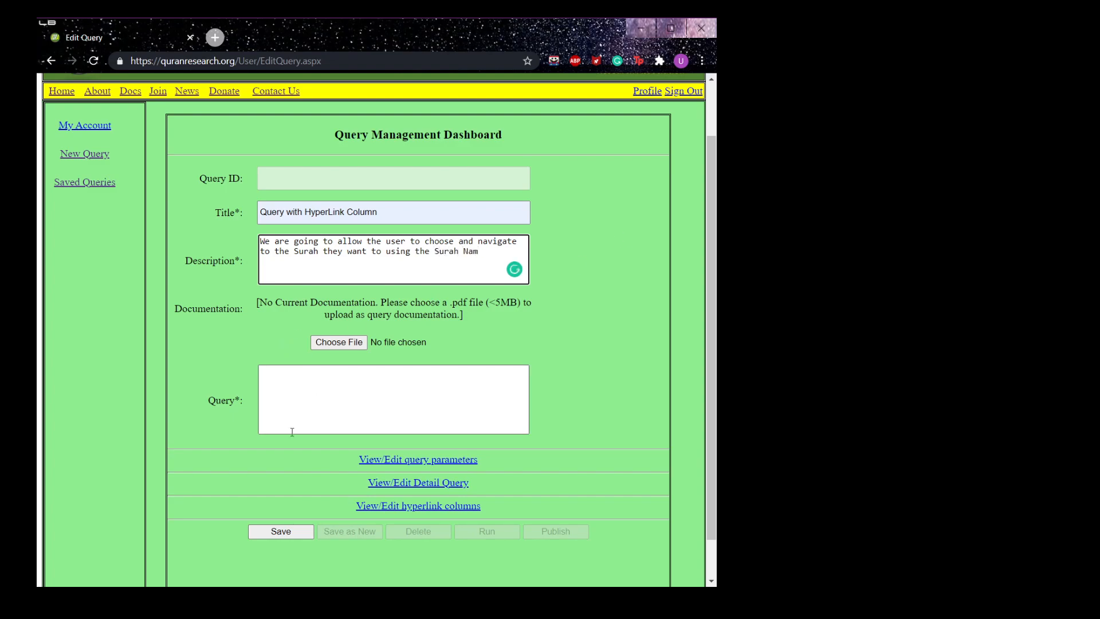
click(277, 393)
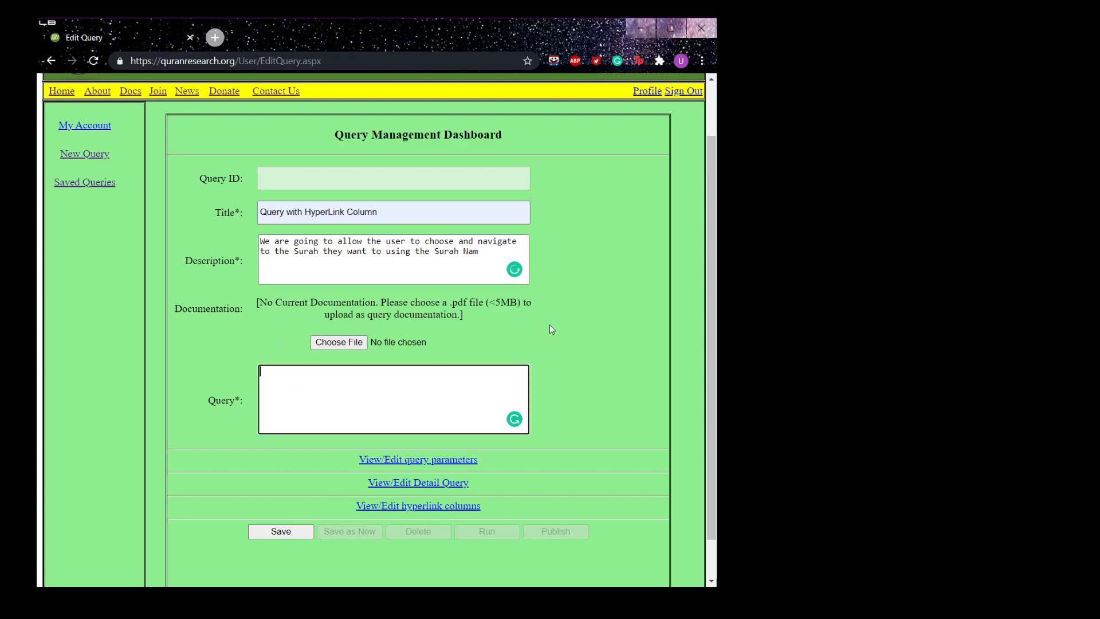
click(487, 253)
text(e)
Step: Write the query text as "select *" and "from Surahs" on two lines
click(471, 412)
text(select *)
key(Return)
text(from Surahs)
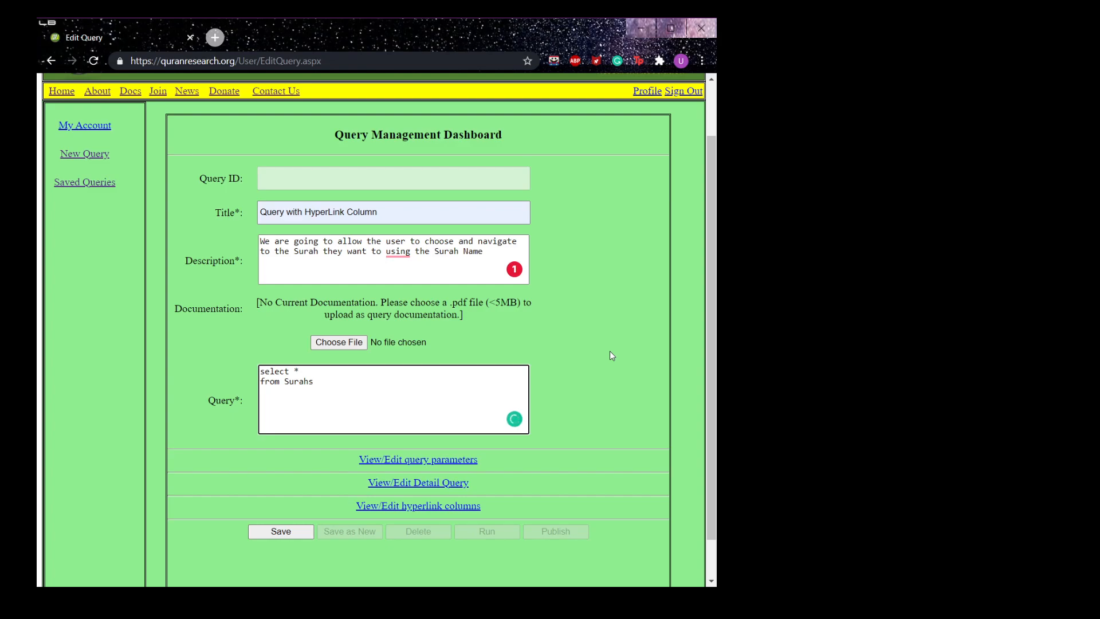
Step: Open the hyperlink column settings of the new query and set the Hyperlink Info Type to SurahSerialNo
scroll(464, 470, down, 1)
drag(351, 462, 521, 459)
click(517, 458)
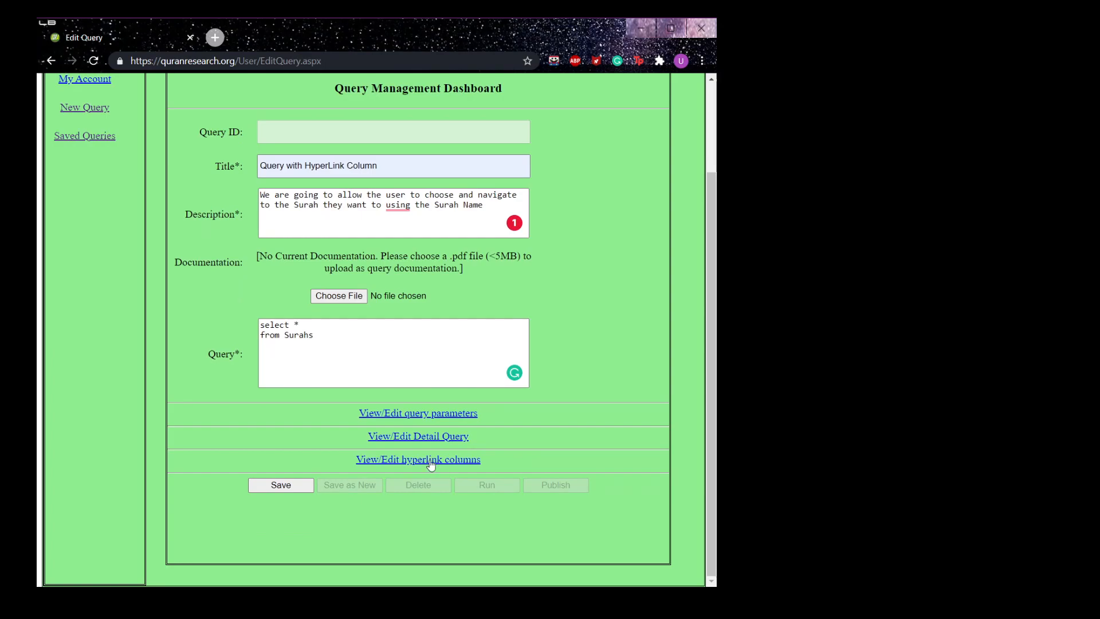
click(431, 460)
scroll(544, 410, down, 3)
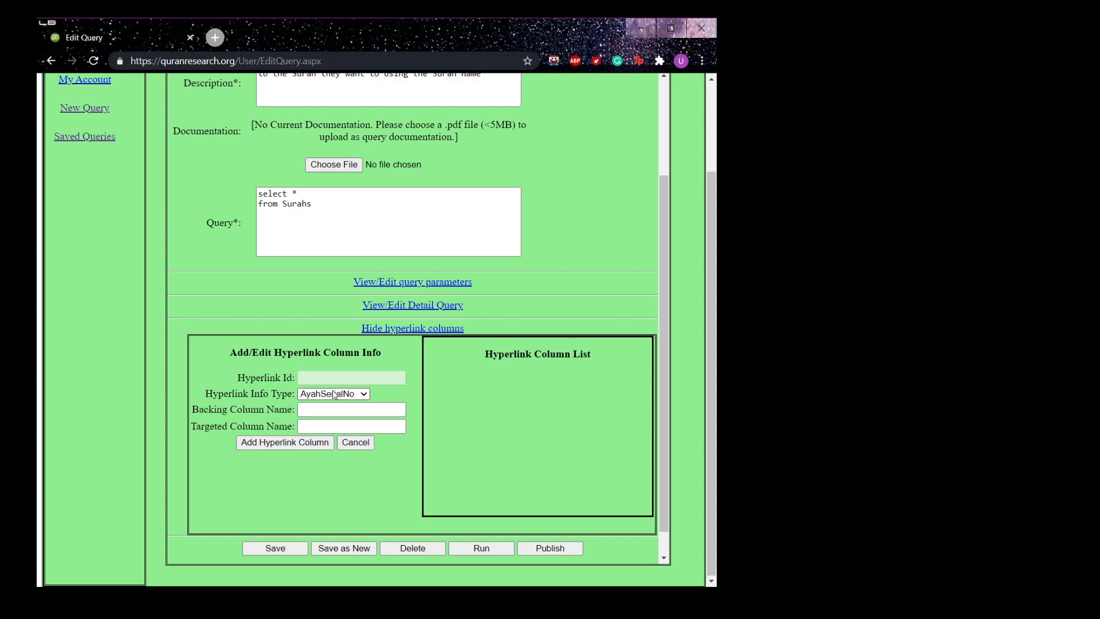
drag(223, 393, 283, 393)
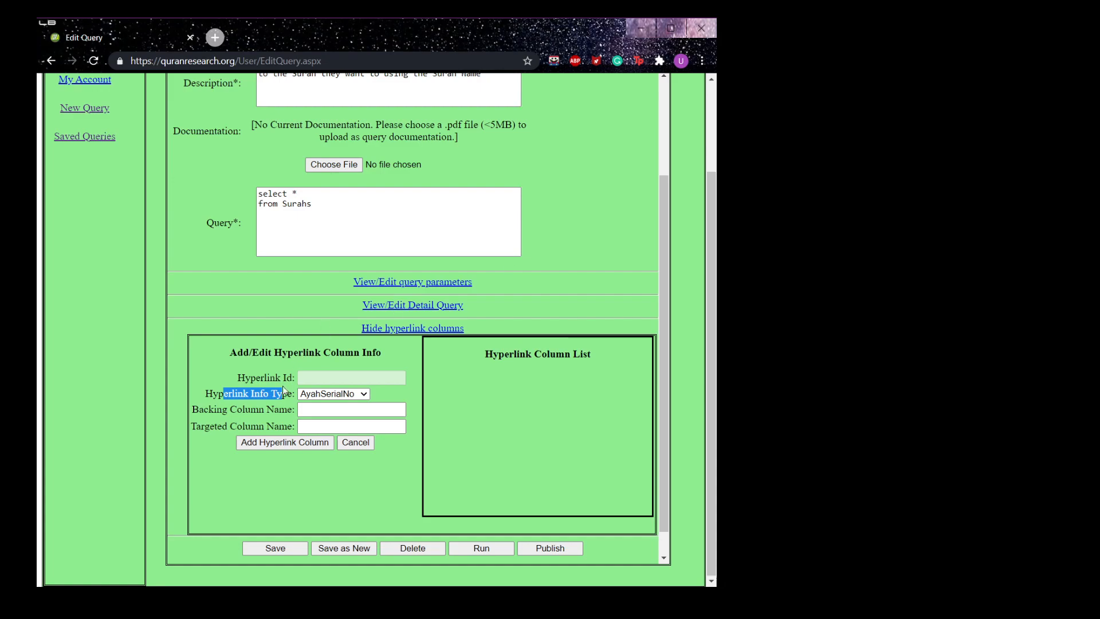
click(333, 395)
click(337, 415)
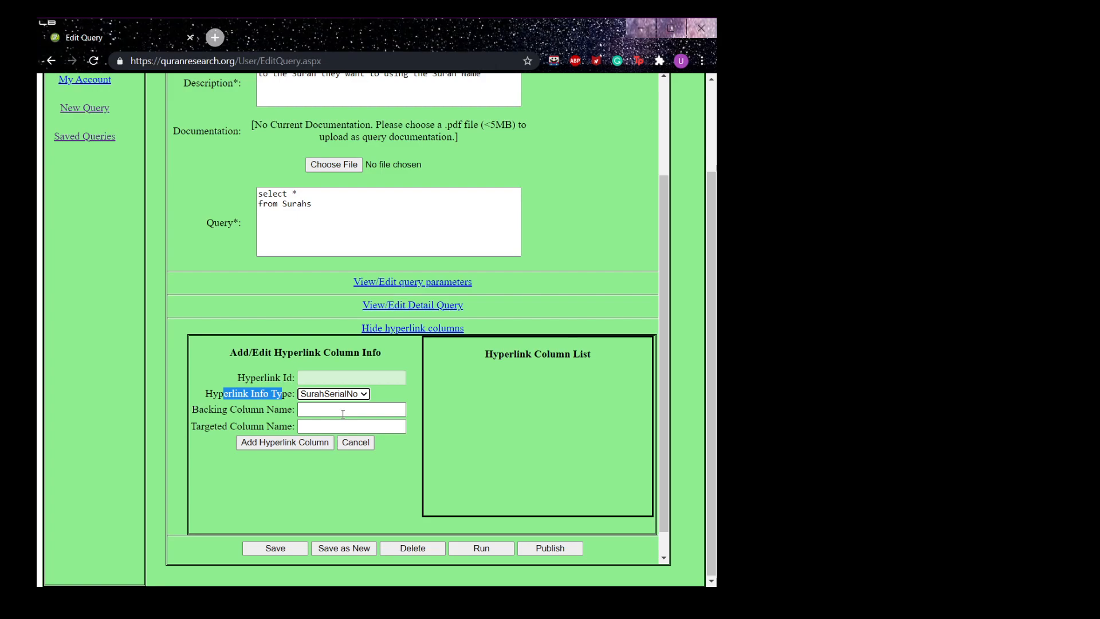
Step: Add a hyperlink column with backing column SurahSerialNo and targeted column SurahName, and save the query
click(342, 414)
click(378, 427)
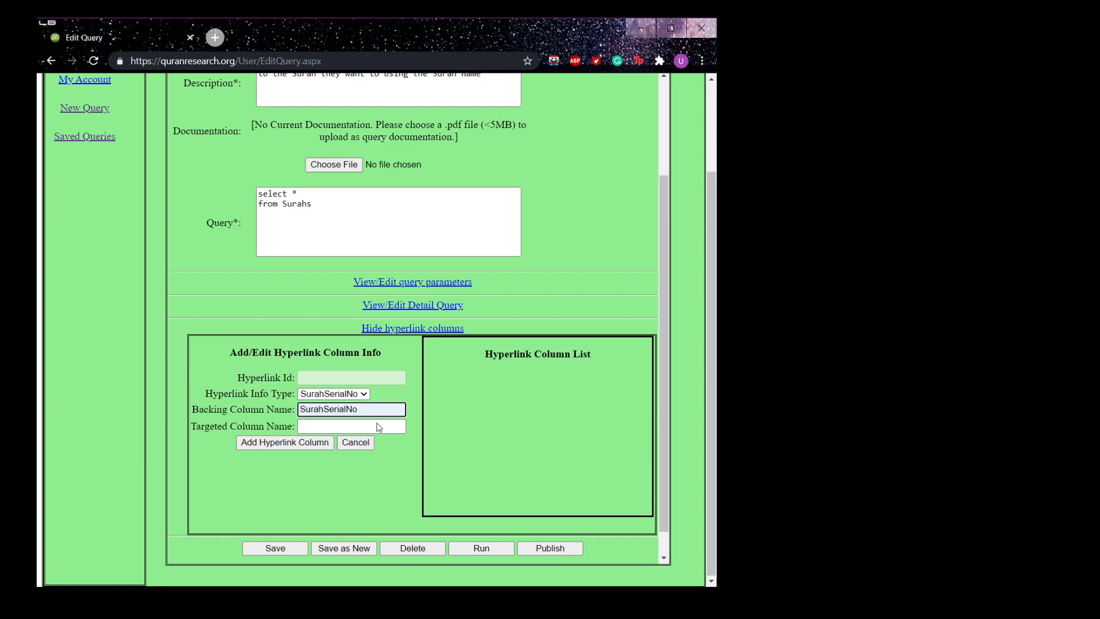
click(374, 427)
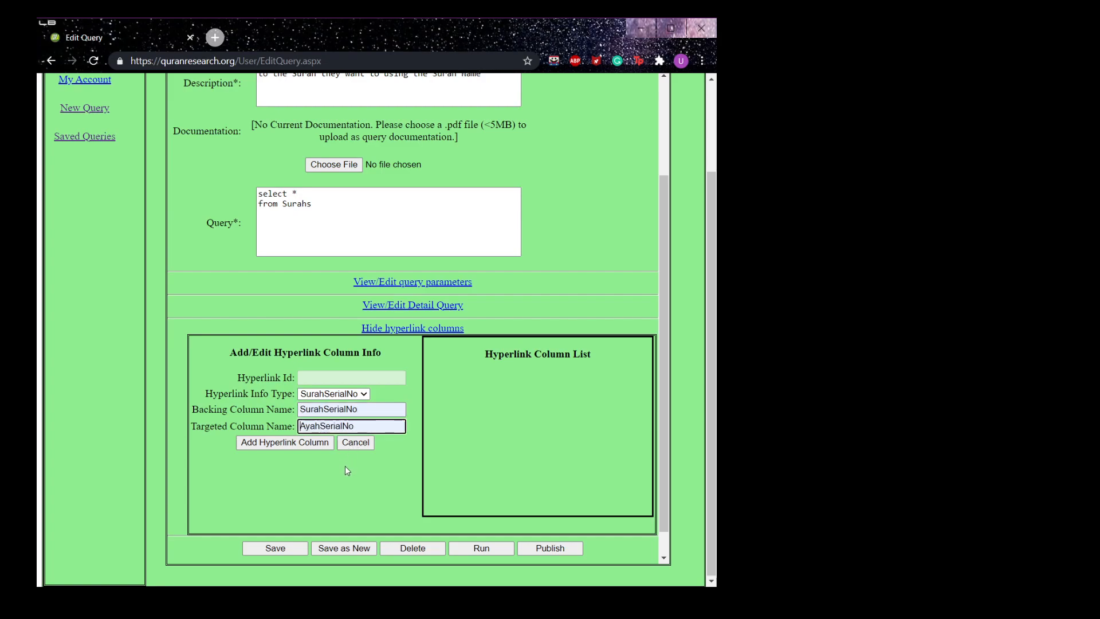
text(SurahName)
double_click(248, 411)
double_click(246, 426)
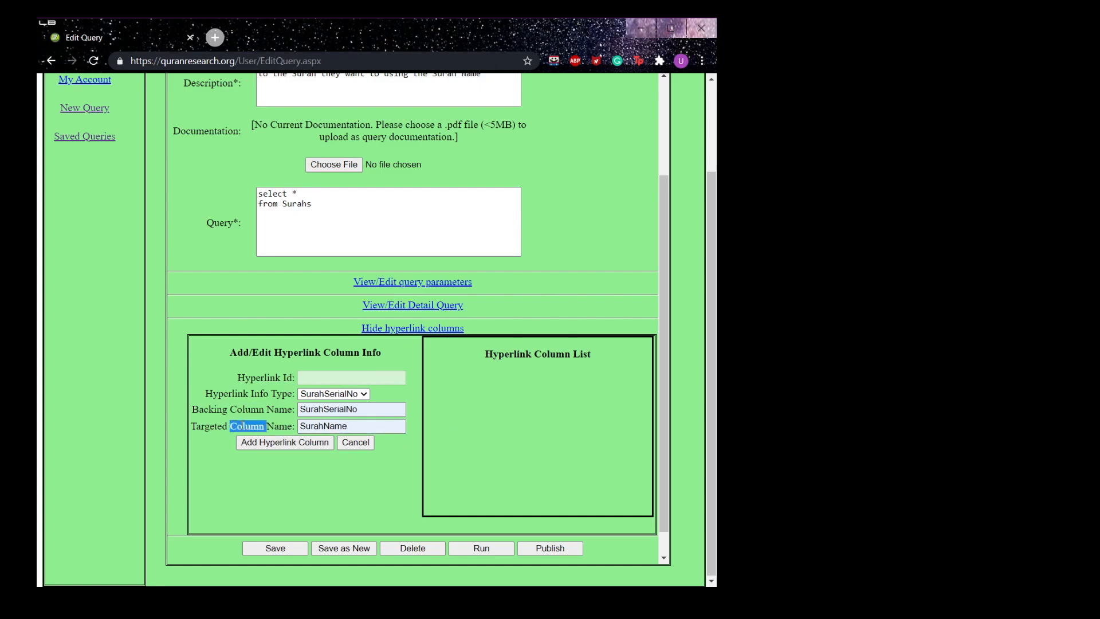
click(271, 442)
click(290, 521)
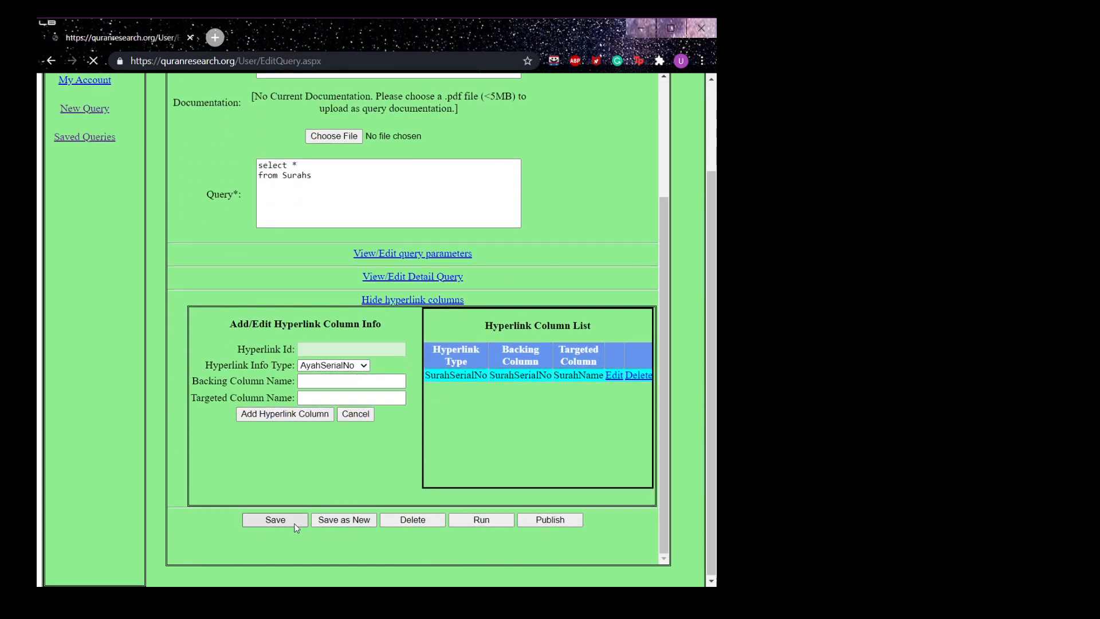
Step: Run the query and follow the SurahName link of the sixth Surah (الأنعام) in the results table
click(500, 519)
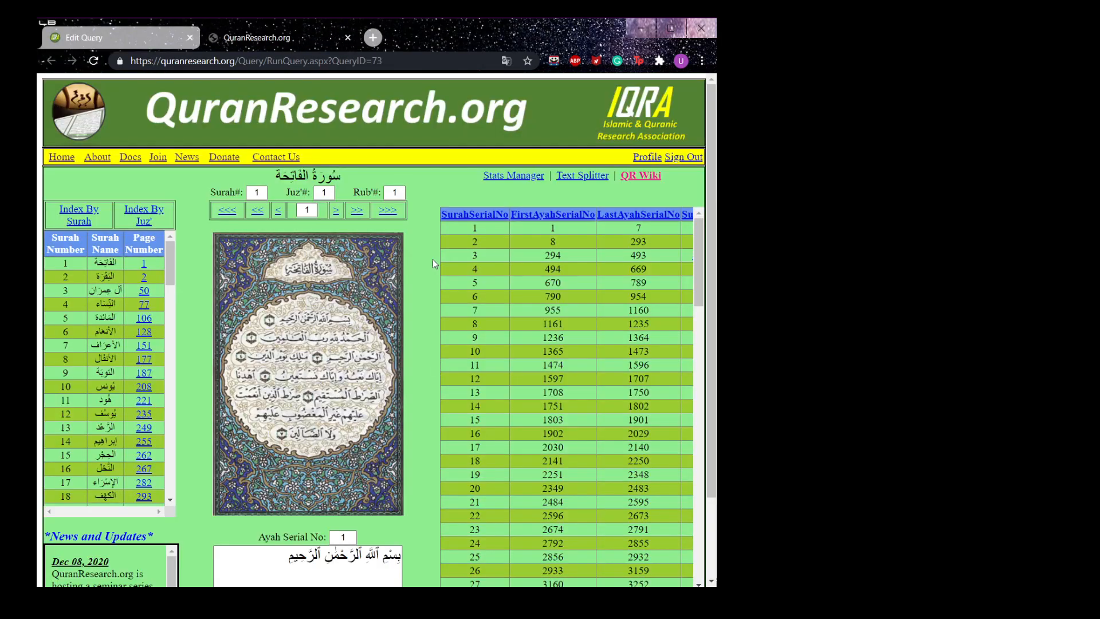
scroll(487, 241, down, 3)
scroll(524, 281, up, 3)
scroll(662, 167, down, 1)
drag(465, 528, 479, 531)
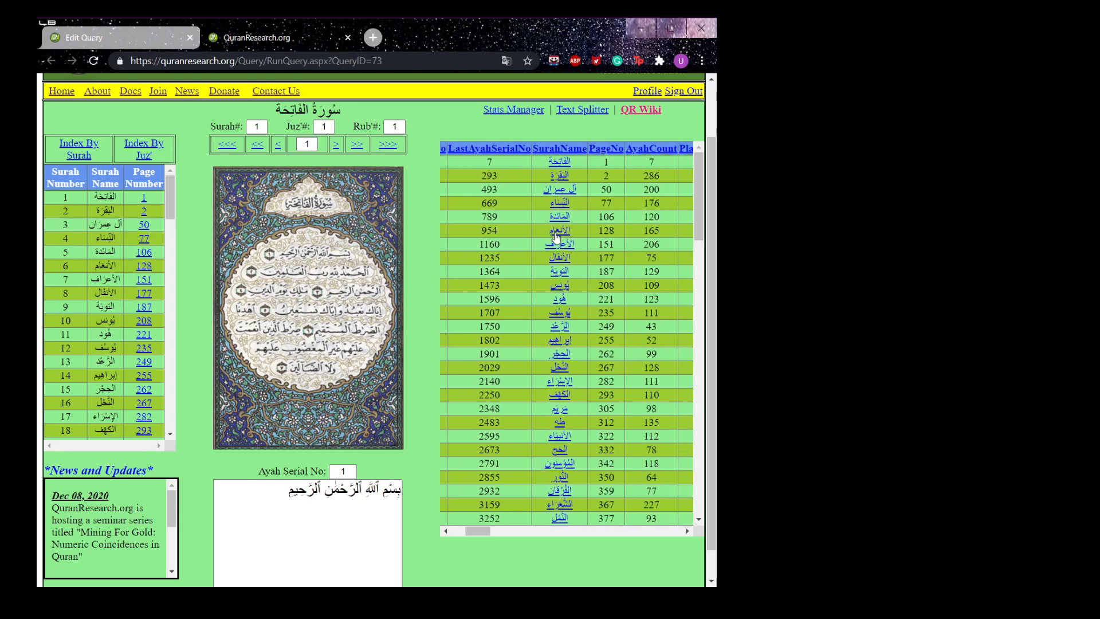
click(557, 232)
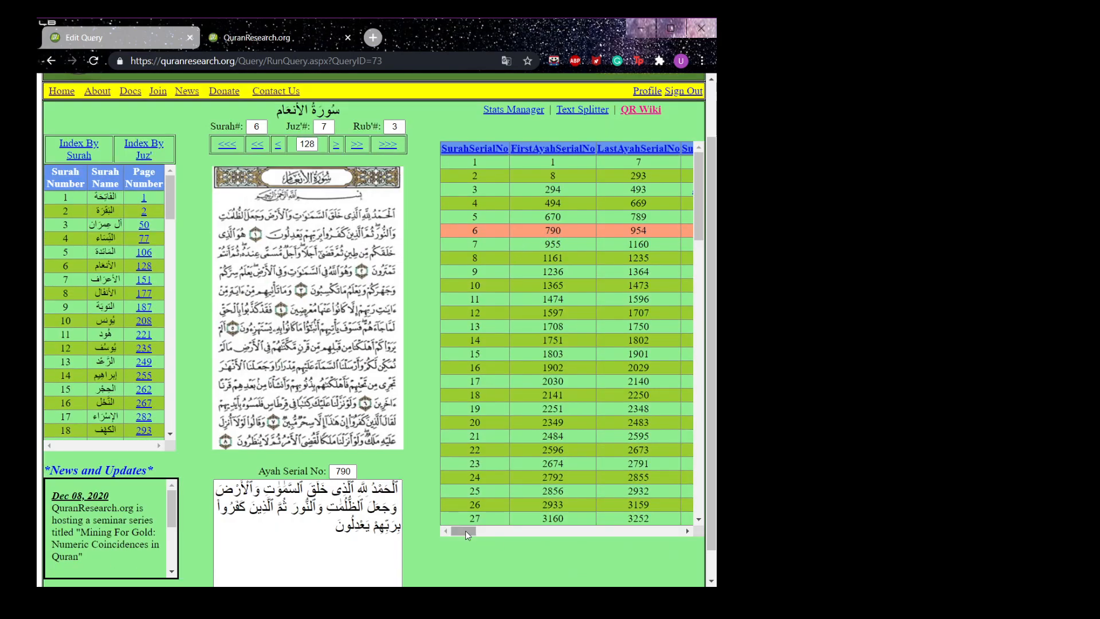
drag(465, 531, 484, 534)
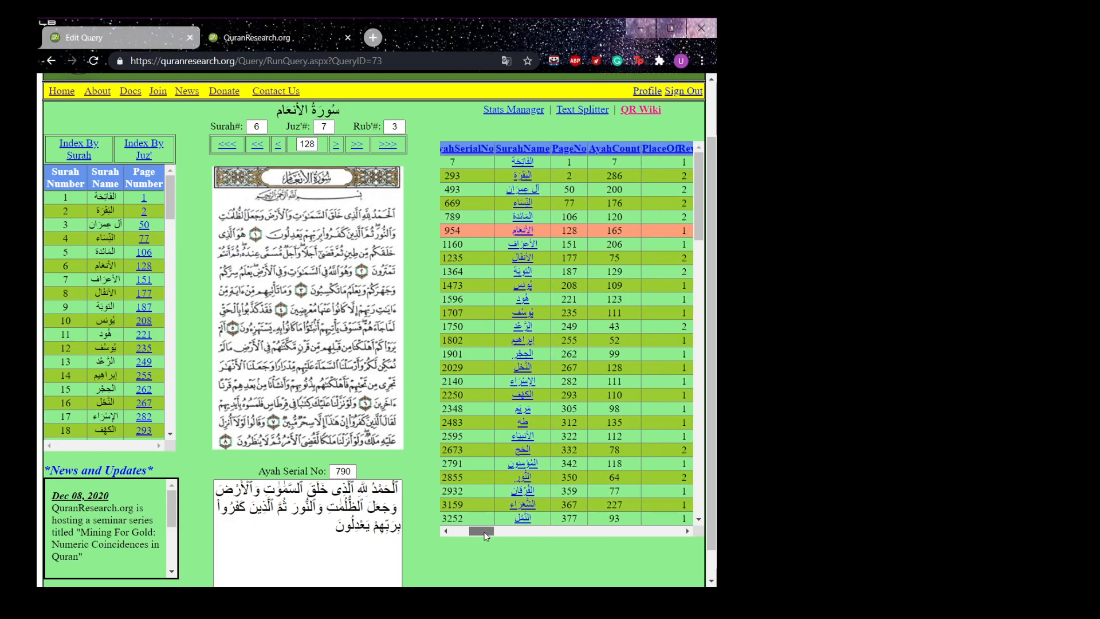
Step: Compare the query's description and hyperlink column settings with the SurahSerialNo of the highlighted row in the query results
click(139, 36)
drag(470, 209, 218, 196)
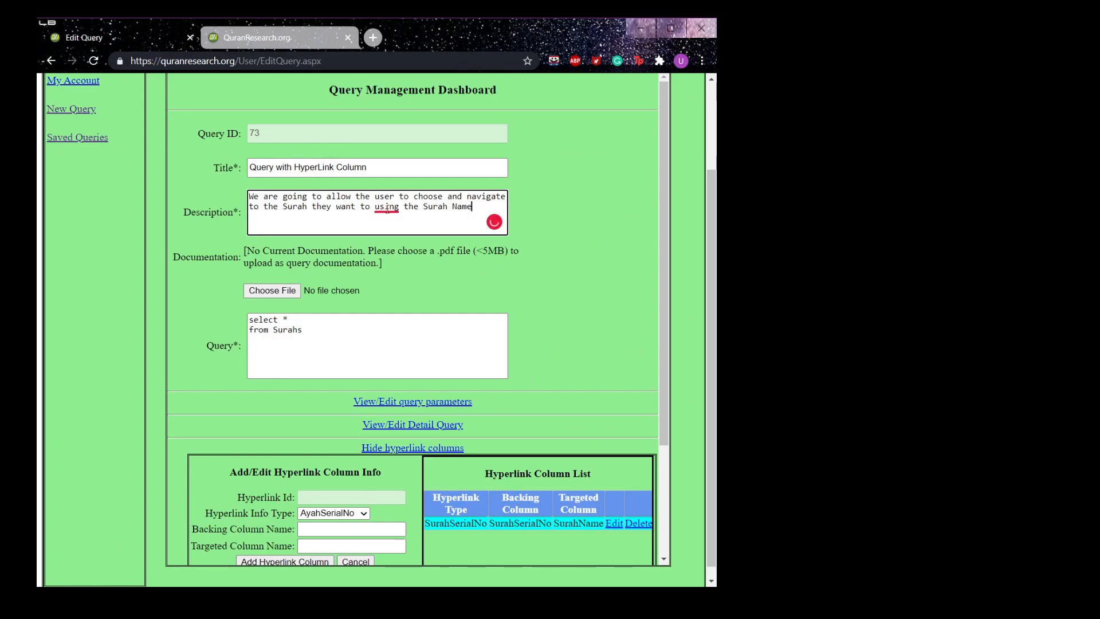
scroll(545, 363, down, 1)
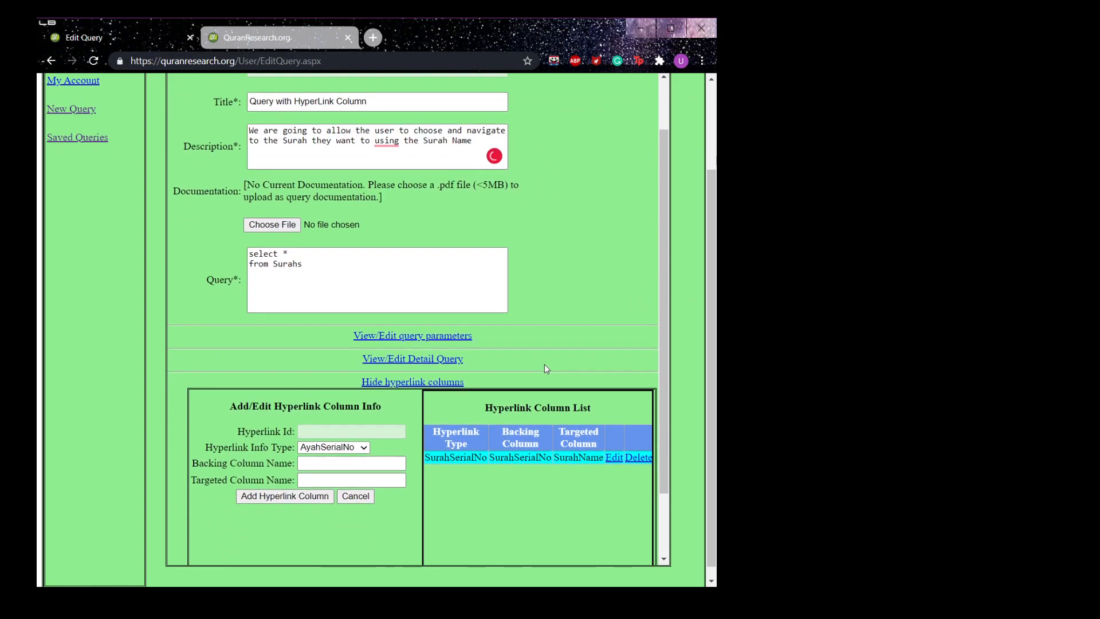
scroll(542, 369, down, 1)
double_click(222, 396)
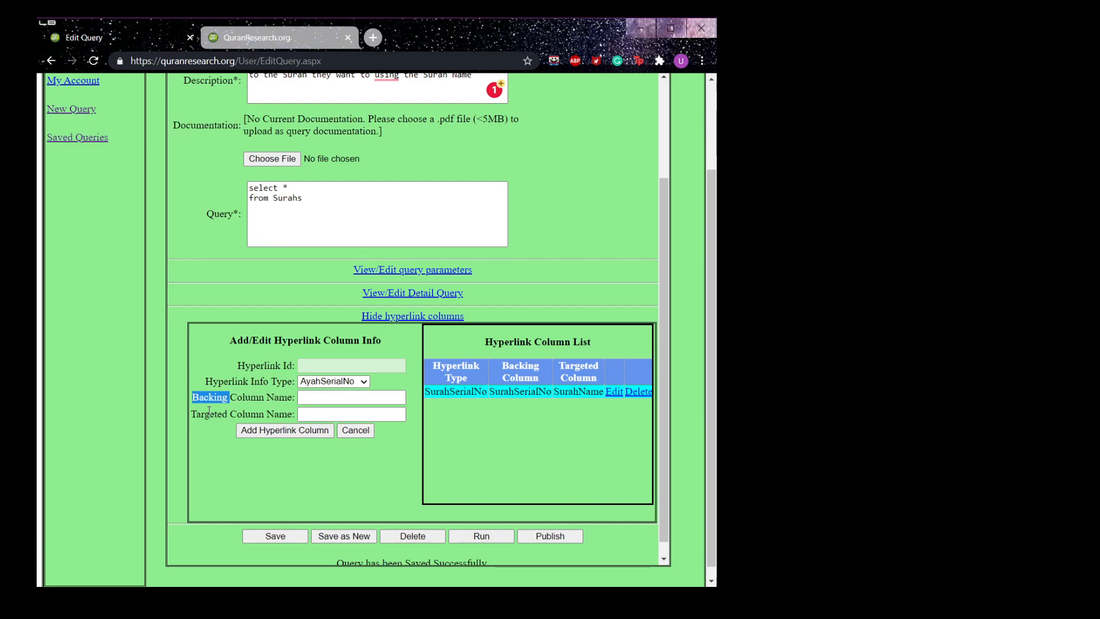
click(241, 39)
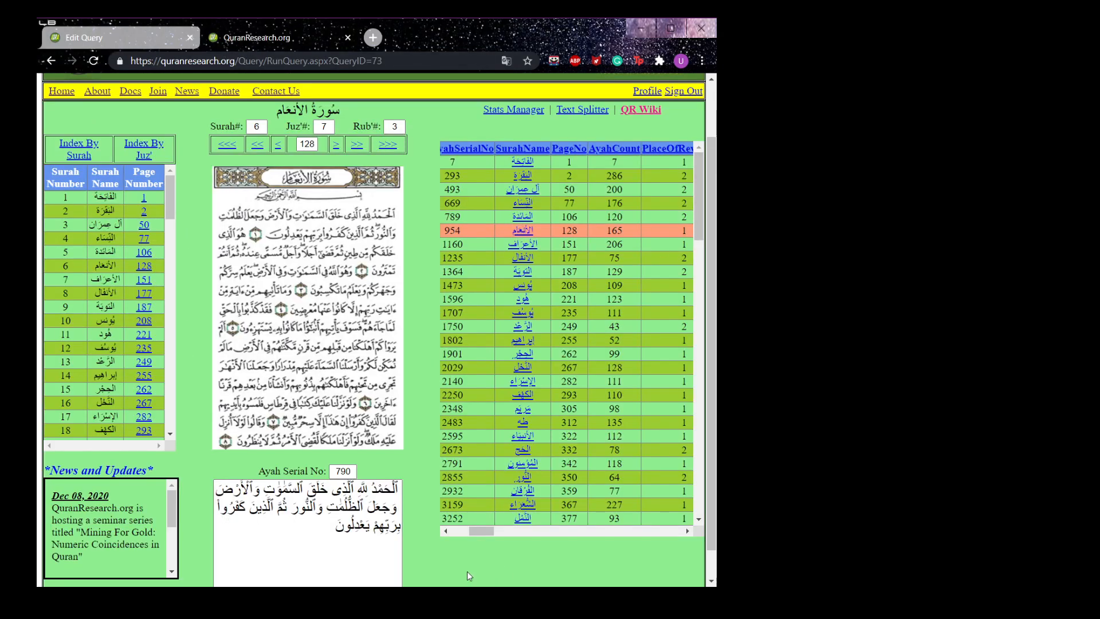
drag(475, 535, 458, 535)
drag(486, 229, 469, 232)
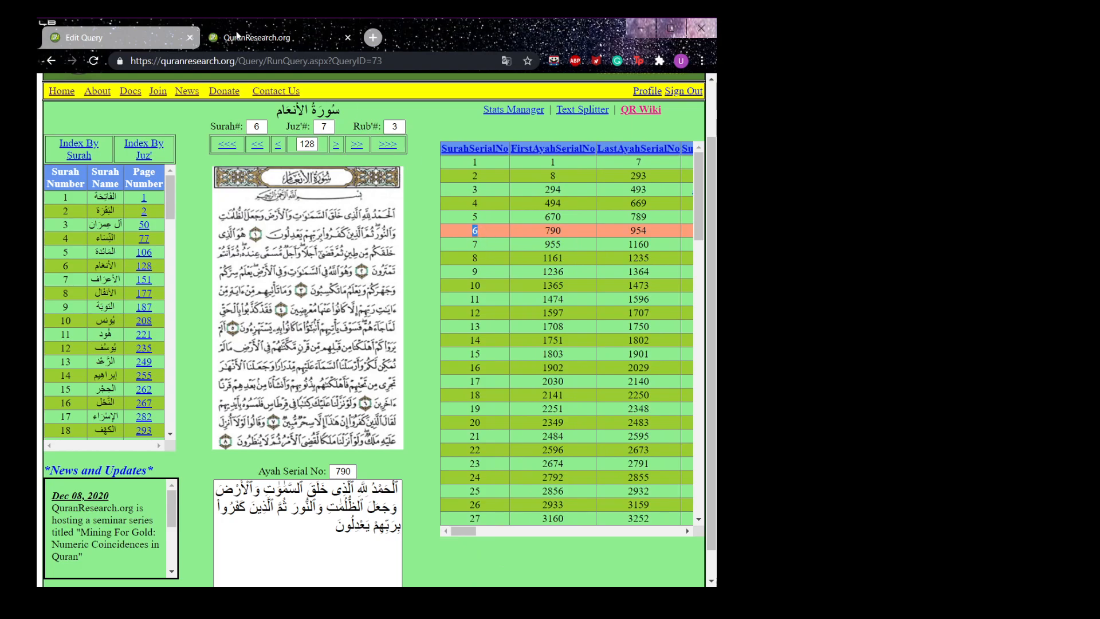
Step: Enter SurahSerialNo as the backing column name in the query's empty hyperlink column form
click(142, 37)
click(312, 398)
text(SurahSerialNo)
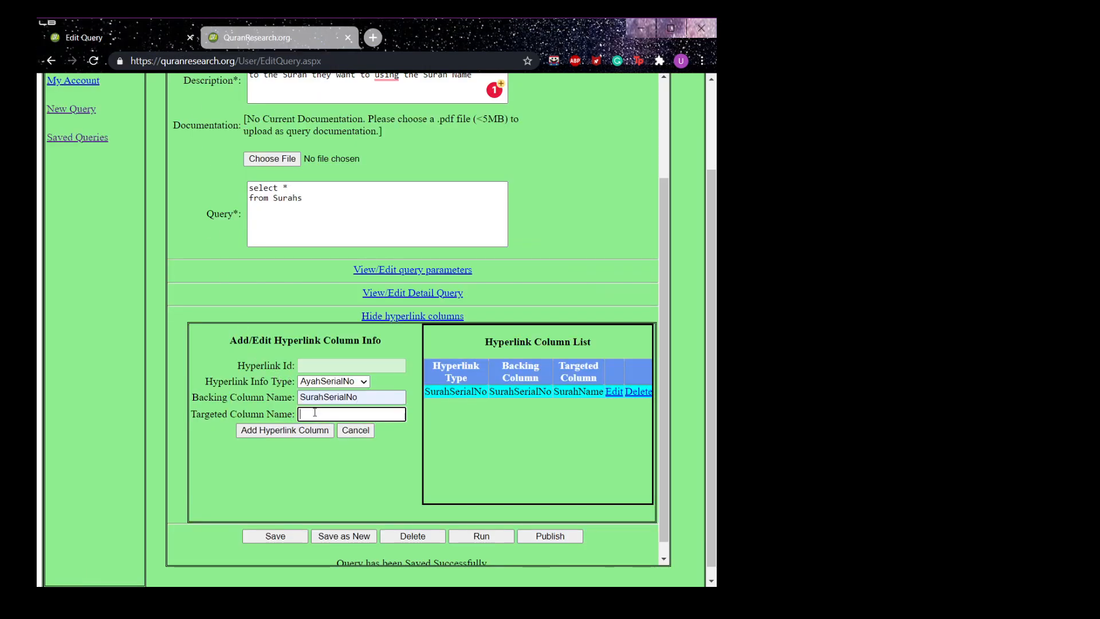
Step: Test the hyperlink column in the query results by following the SurahName link of the last Surah
click(256, 38)
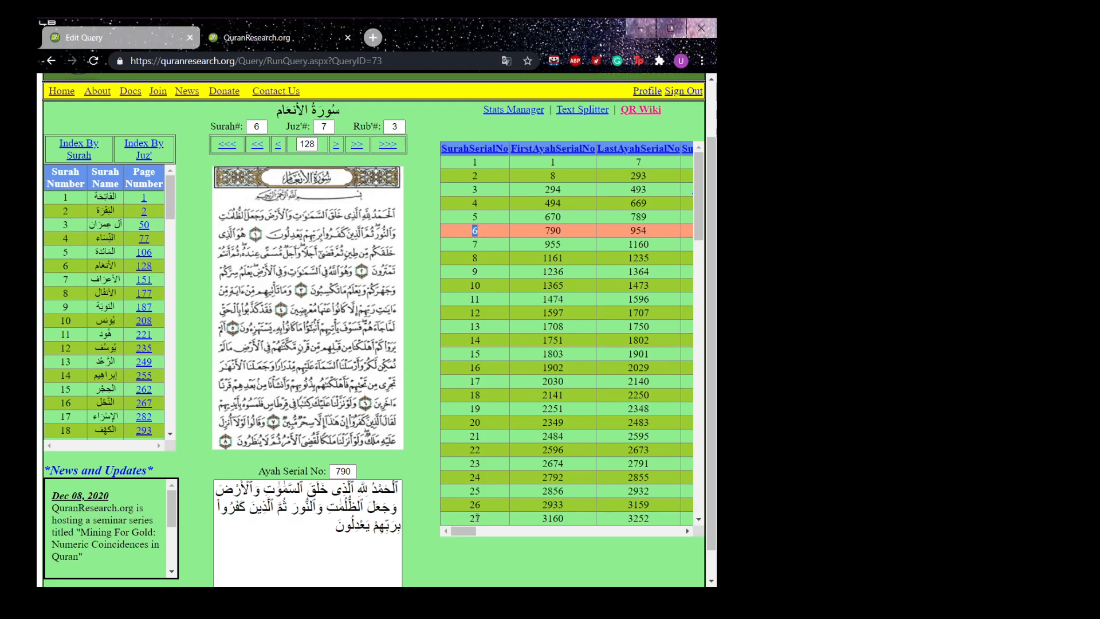
drag(462, 531, 483, 534)
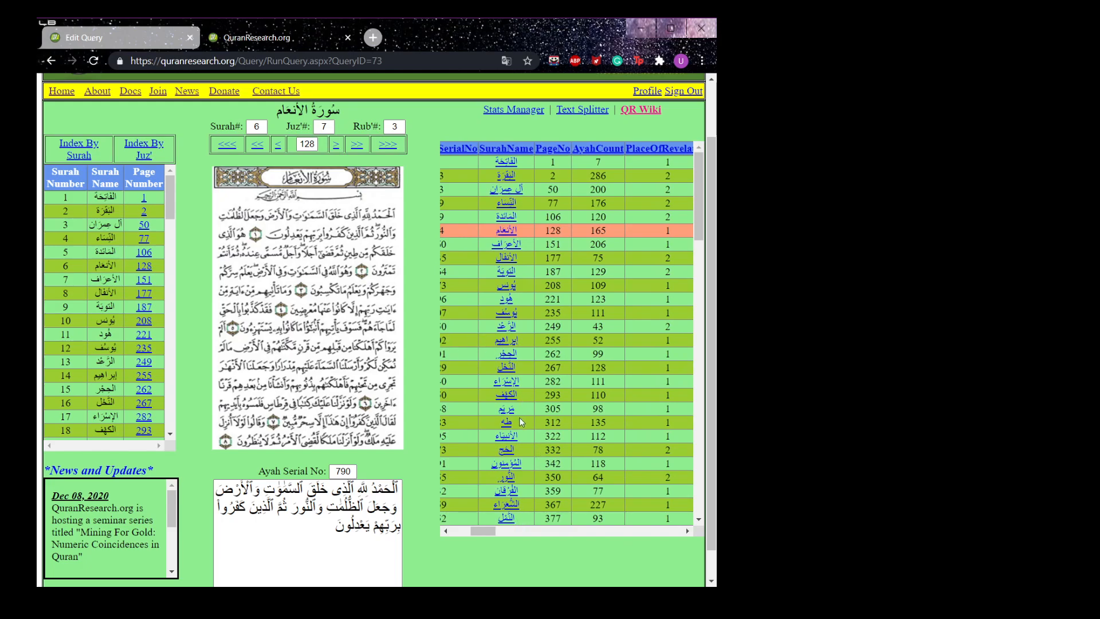
scroll(516, 430, down, 15)
scroll(513, 447, down, 3)
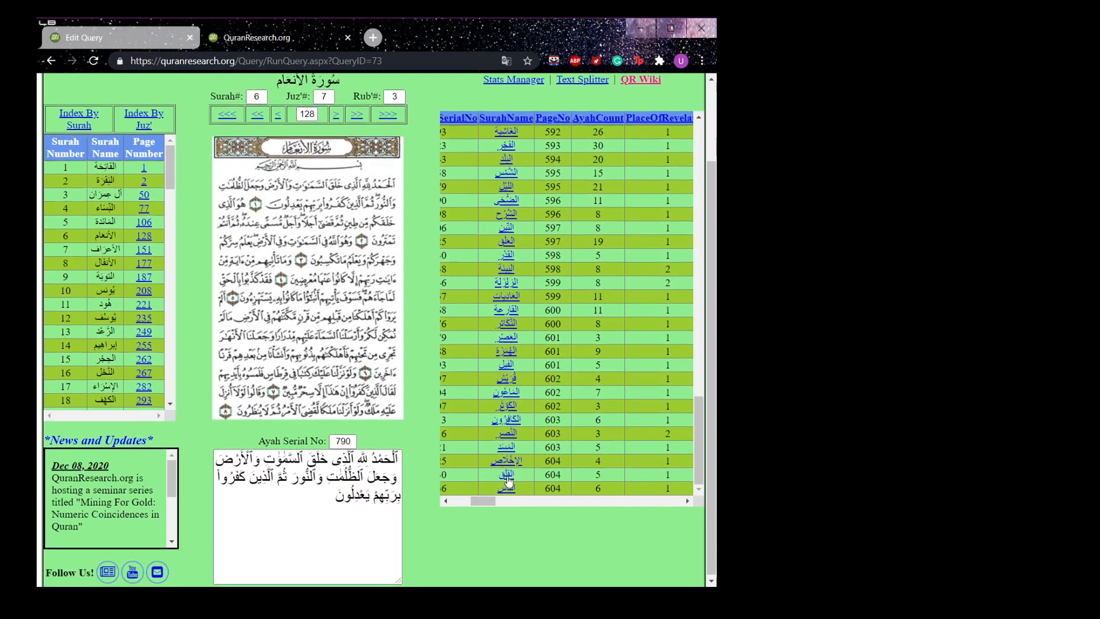
click(506, 487)
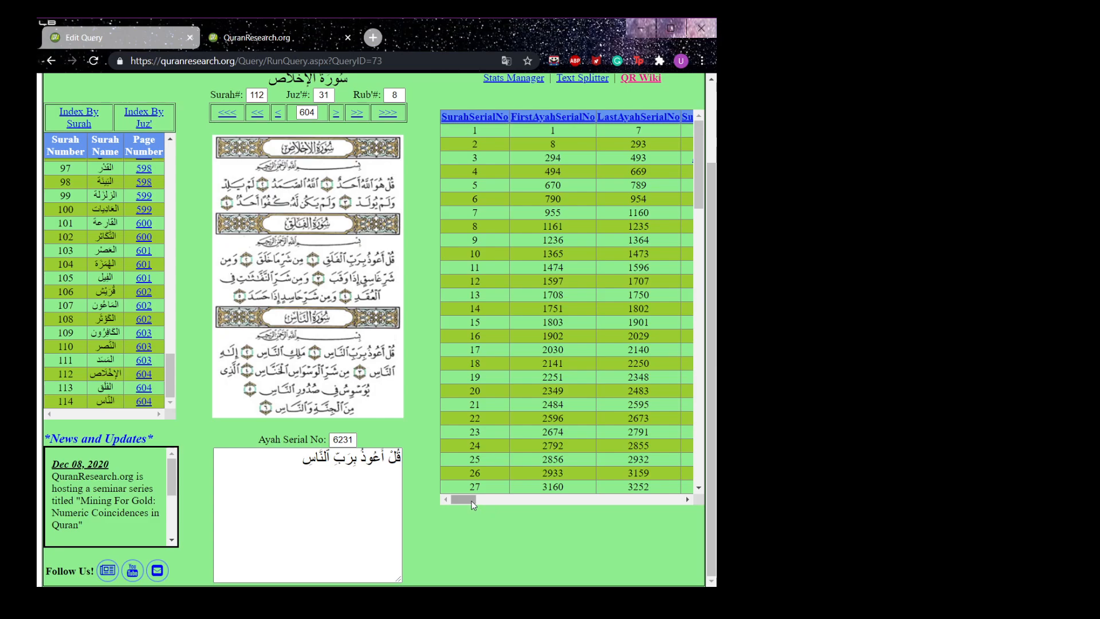
scroll(474, 504, up, 1)
Step: Review the backing and targeted column fields and the query text on the query editing page
click(129, 33)
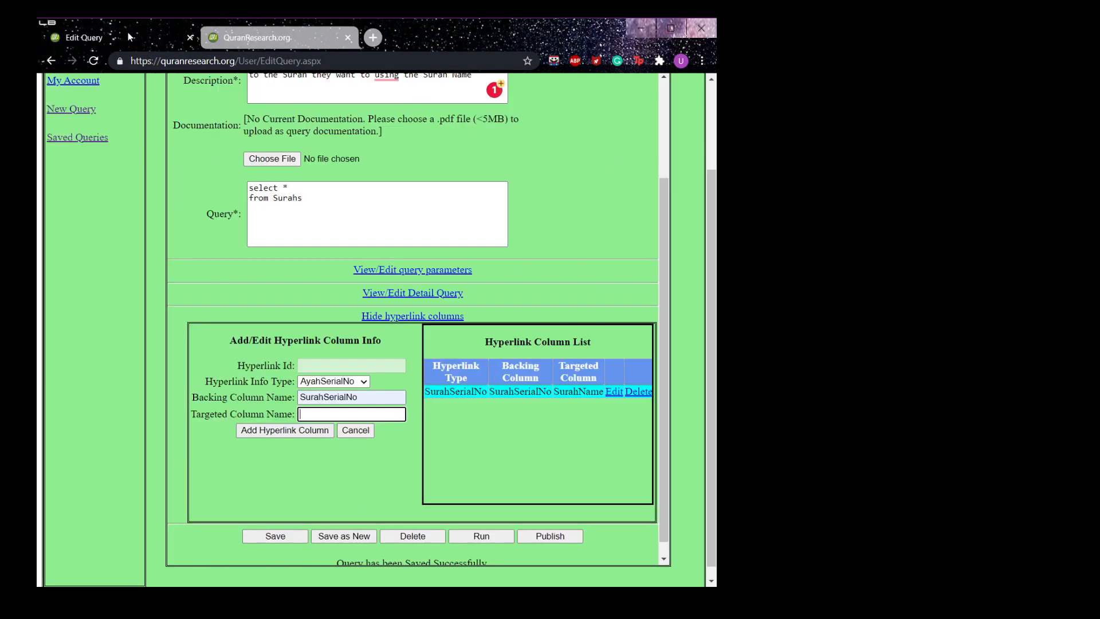
double_click(239, 415)
double_click(219, 398)
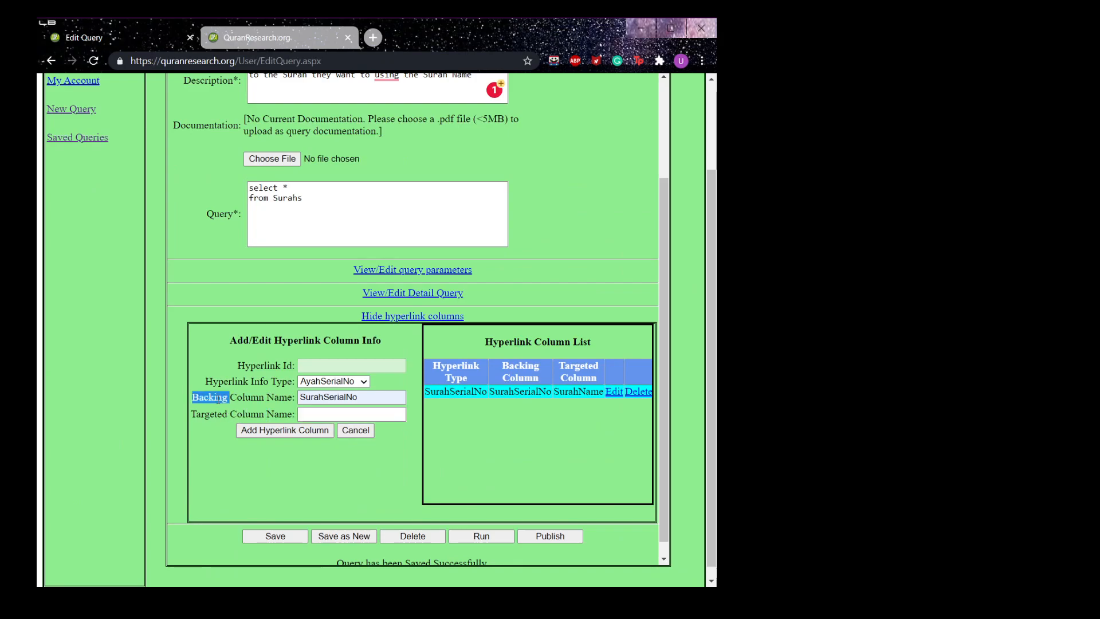
double_click(197, 413)
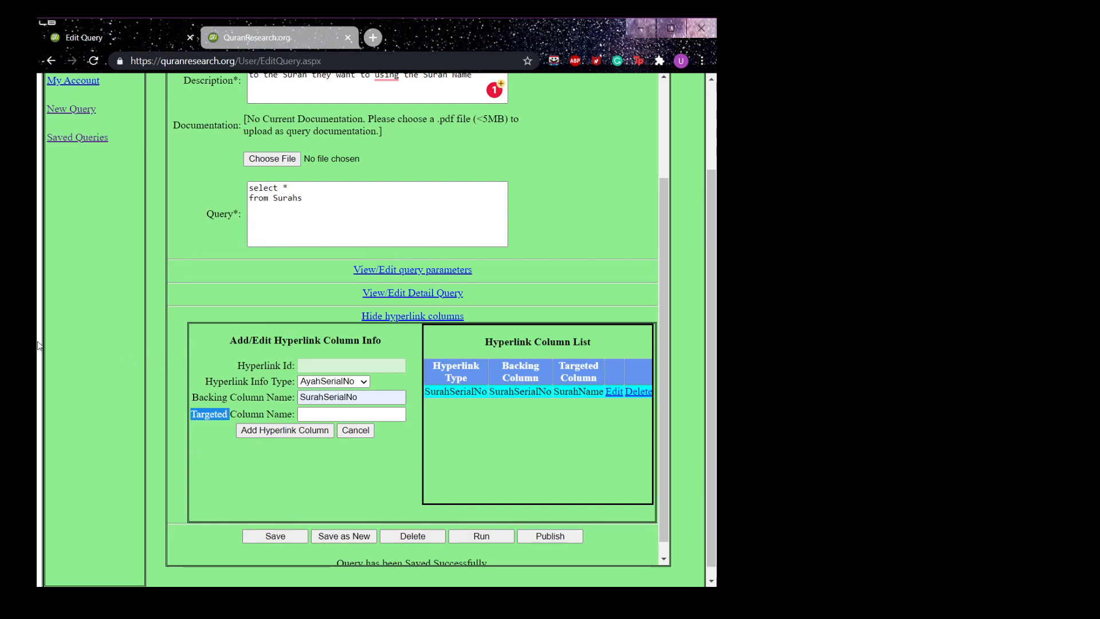
drag(303, 198, 259, 199)
click(582, 190)
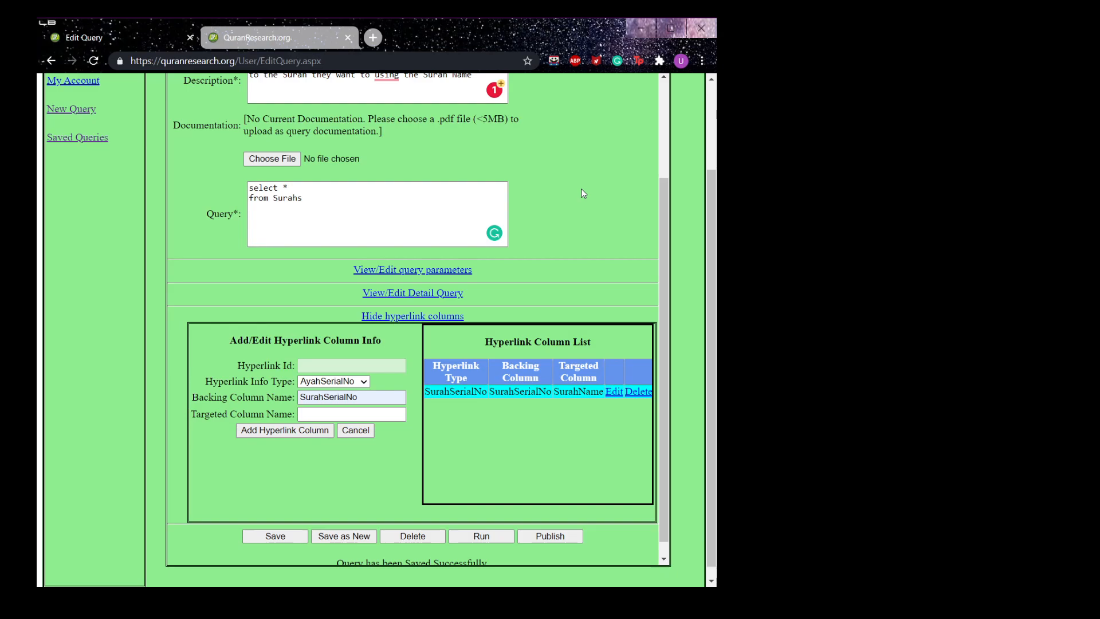
scroll(567, 195, up, 3)
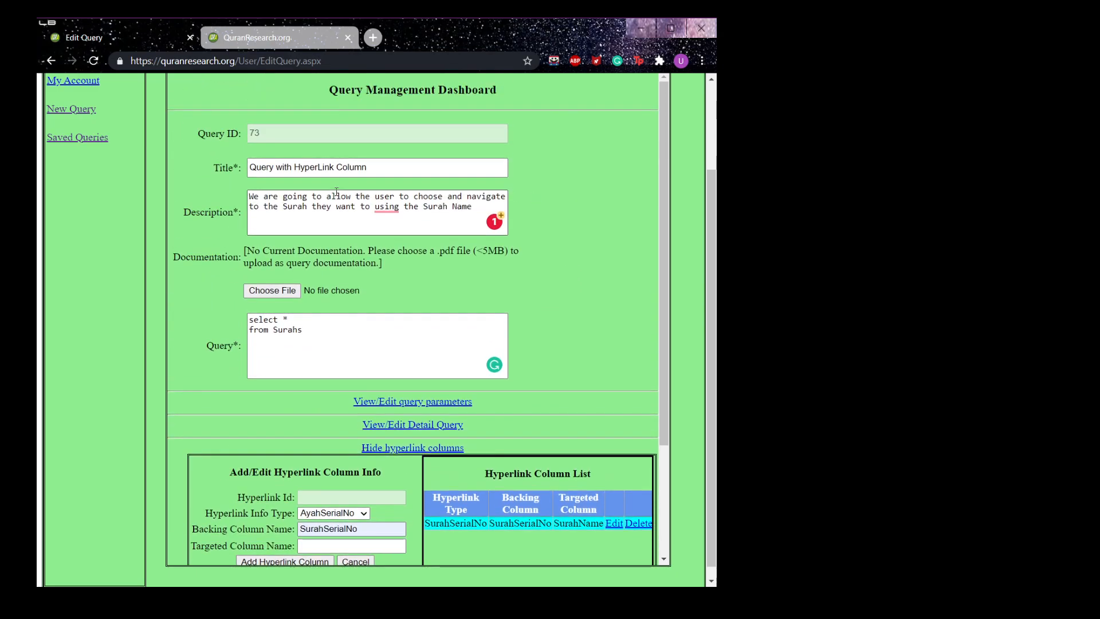
Step: Start a new query and title it "Query and Detail Query"
click(72, 109)
click(425, 274)
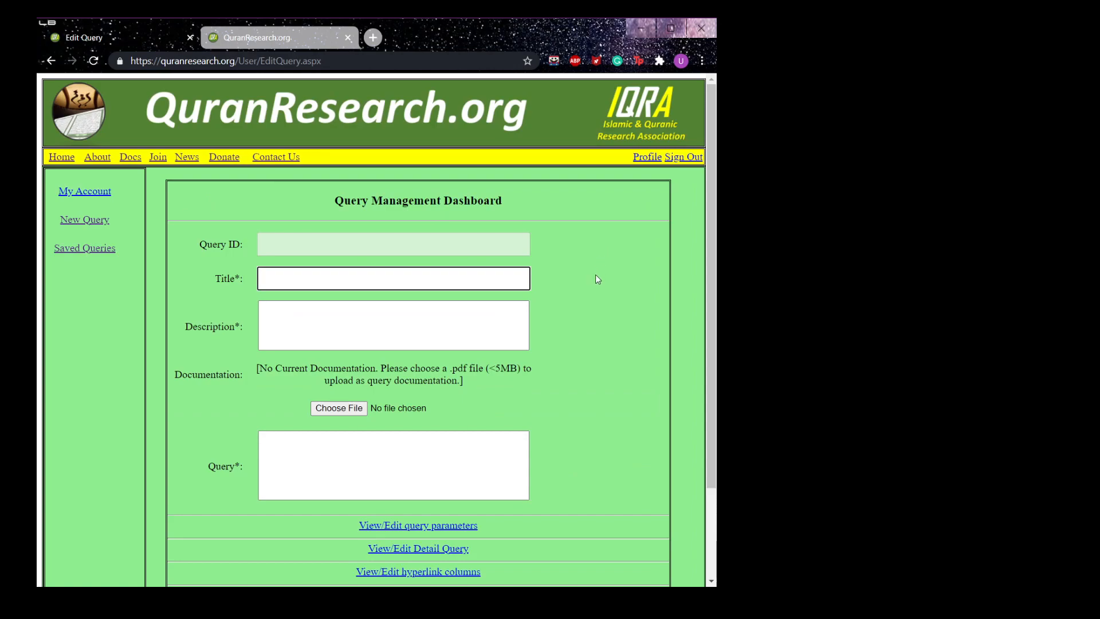
text(Query wi)
key(BackSpace)
key(BackSpace)
text(and)
key(Down)
key(Return)
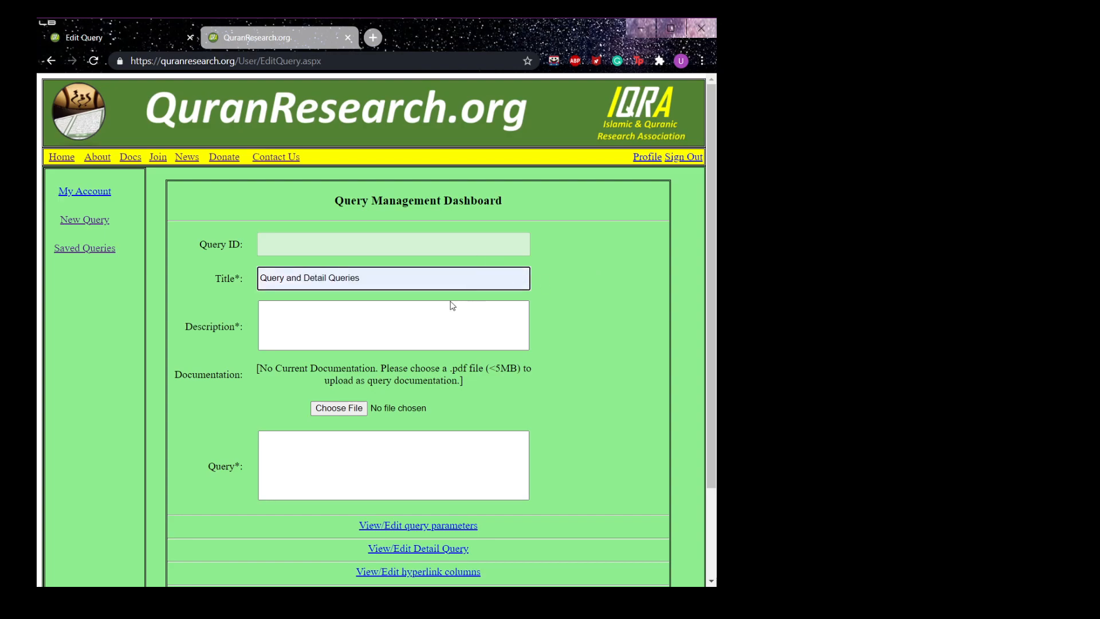
key(BackSpace)
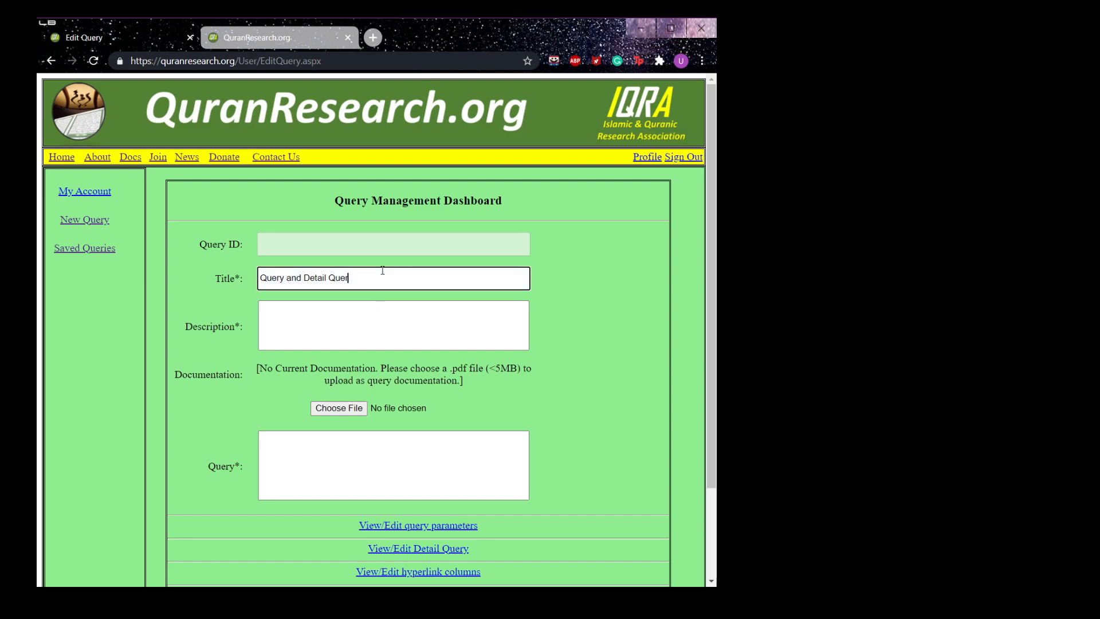
text(y)
Step: Enter the description "This query will allow the user to click on a Surah name, navigate to that Surah and see all of the Ayah information in that Surah"
click(363, 321)
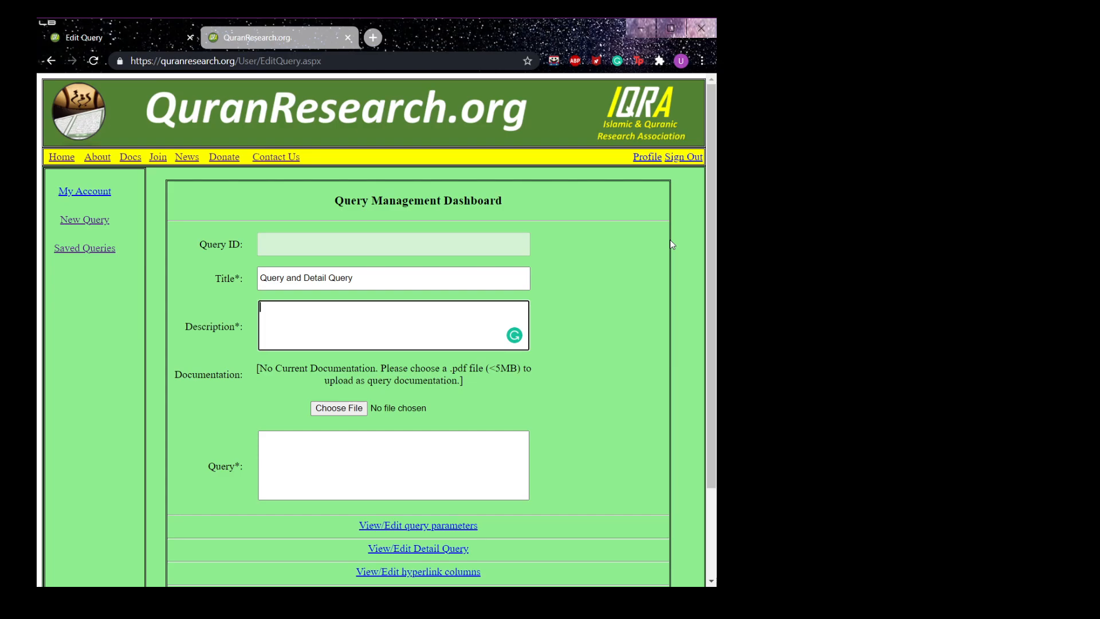
scroll(635, 253, down, 1)
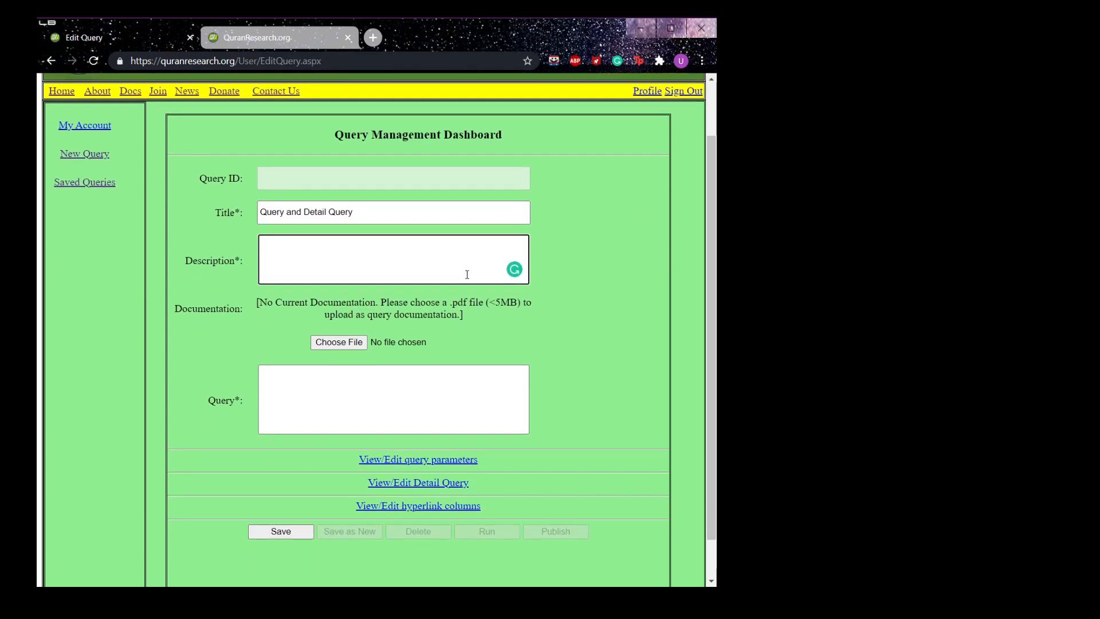
text(This query will allow the user to click o)
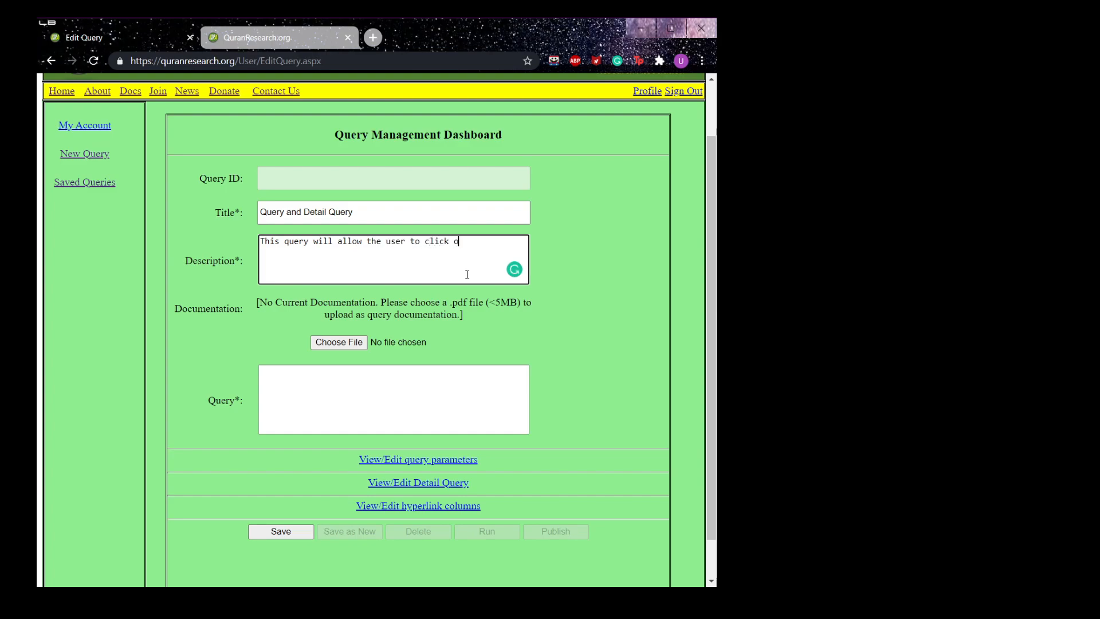
text(n a Surah name, navigate to that Surah and)
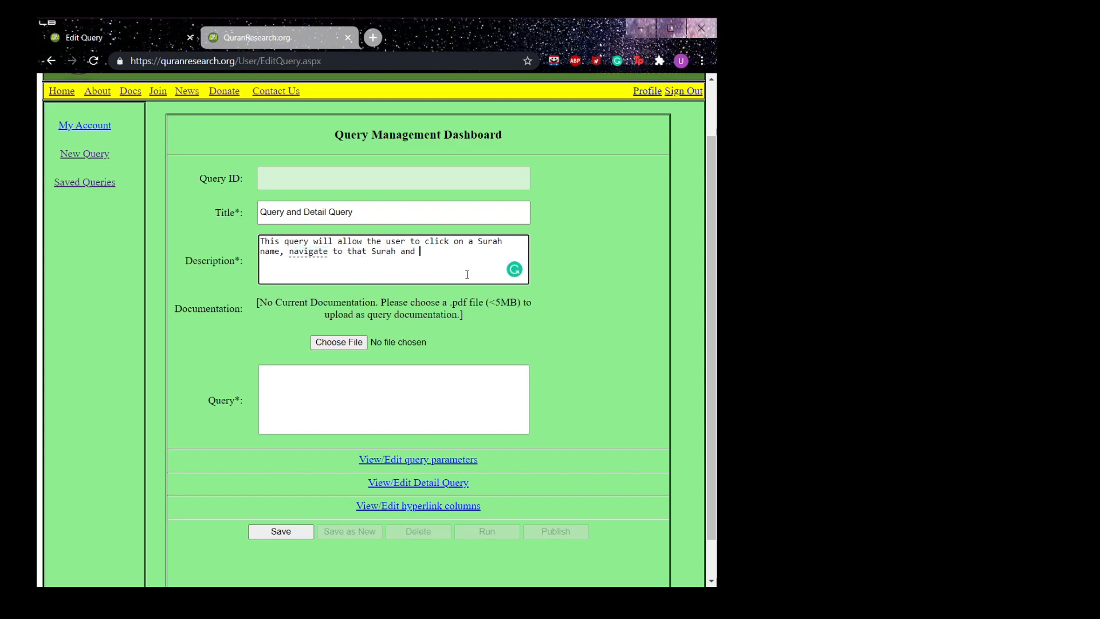
text( see all of the Ayah information in that Surah)
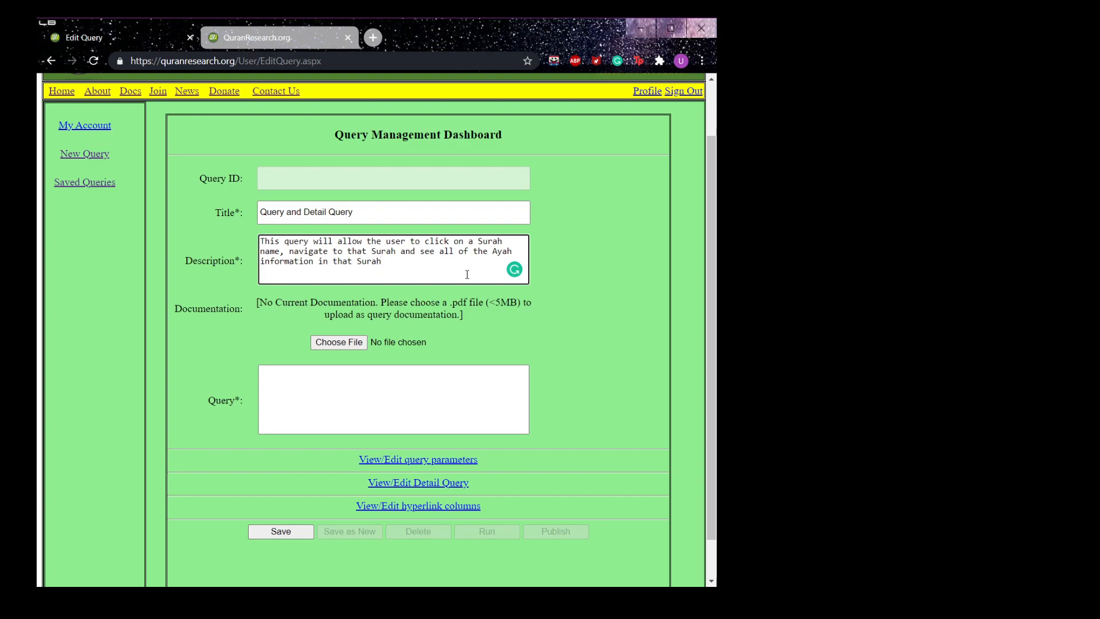
Step: Write the query text as "select *" and "from Surahs" on two lines and save the new query
click(480, 383)
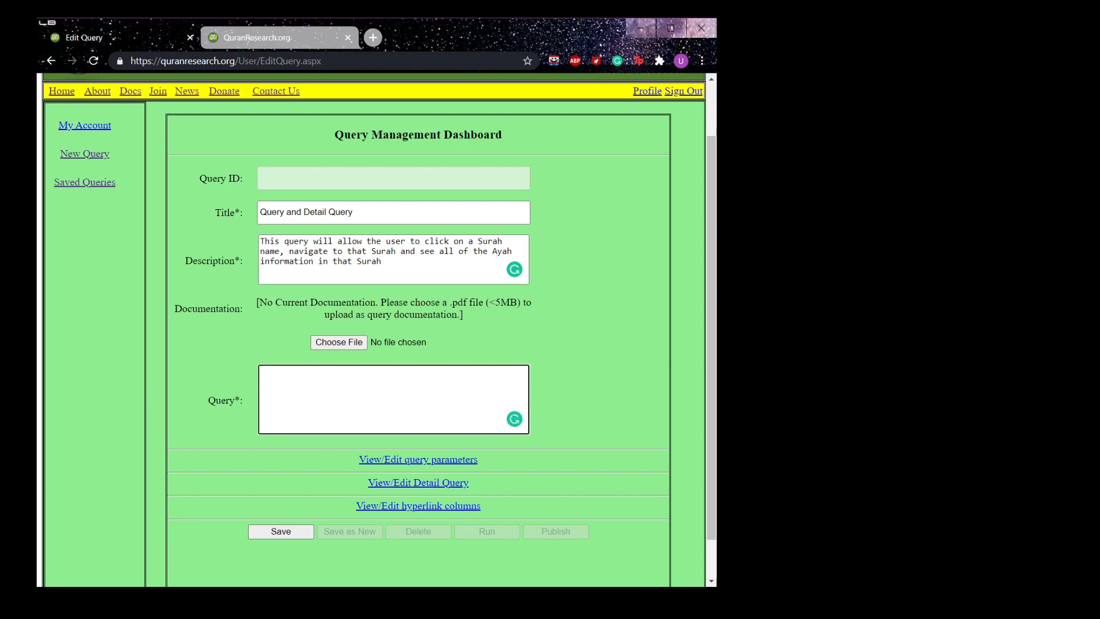
text(Slect *)
key(Return)
key(BackSpace)
key(BackSpace)
key(BackSpace)
key(BackSpace)
key(BackSpace)
key(BackSpace)
key(BackSpace)
key(BackSpace)
text(select *)
key(Return)
text(from Surahs)
scroll(579, 371, down, 1)
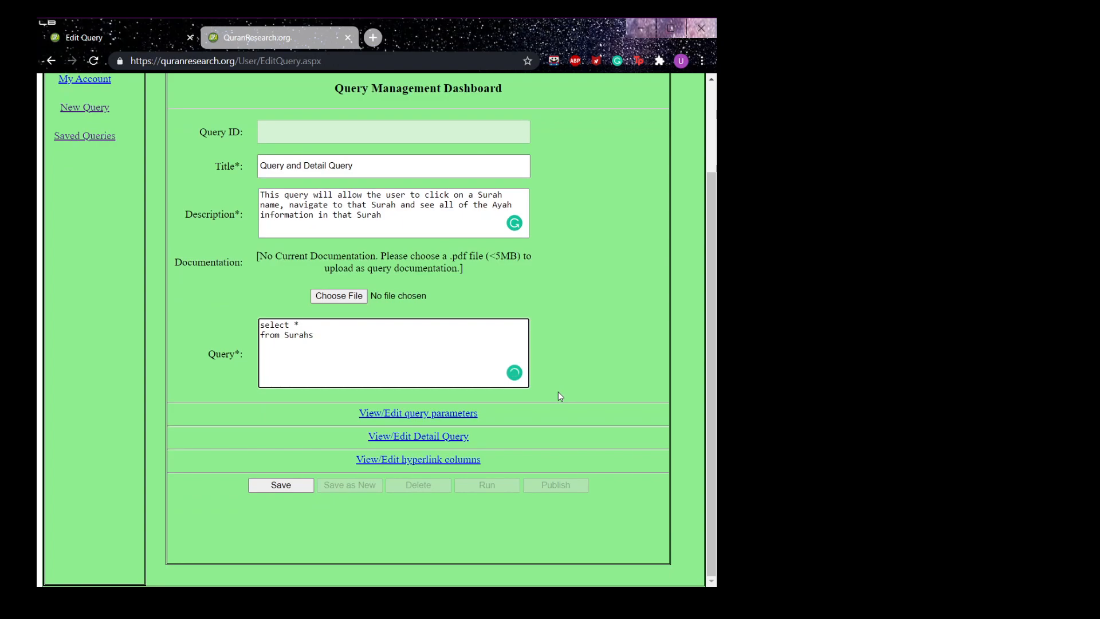
click(299, 485)
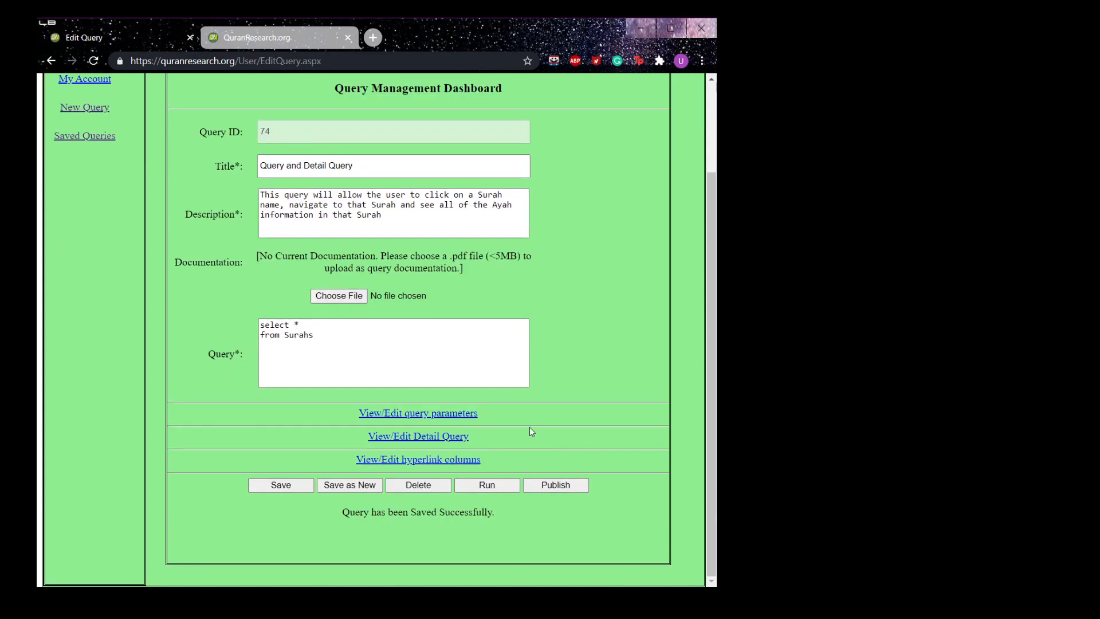
drag(496, 415, 342, 418)
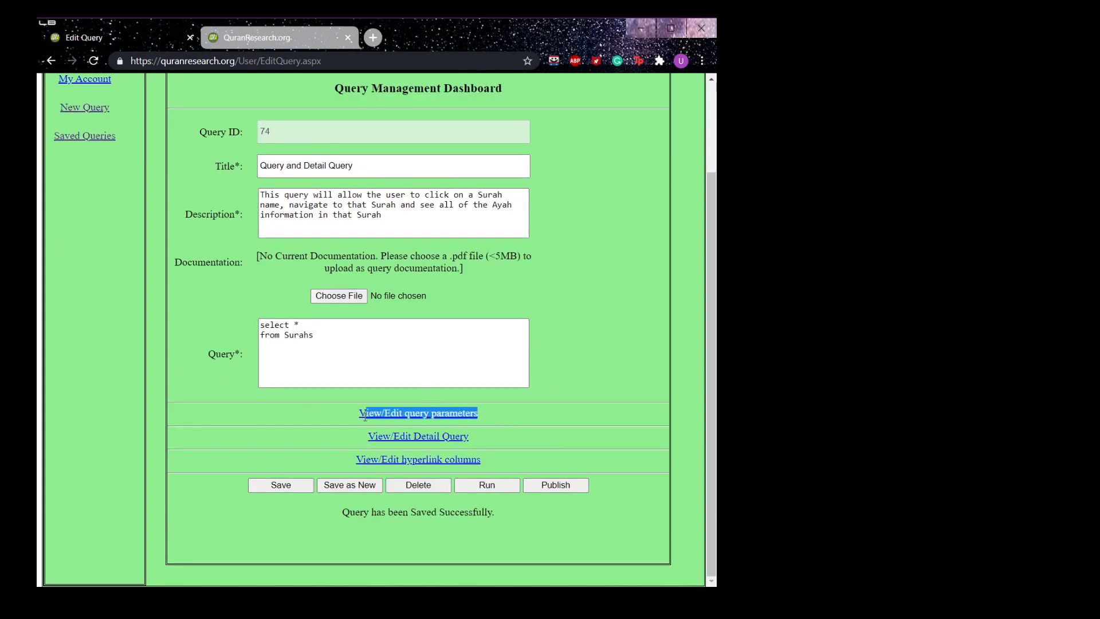
Step: Open the detail query section and review the main query text and the description above it
click(562, 409)
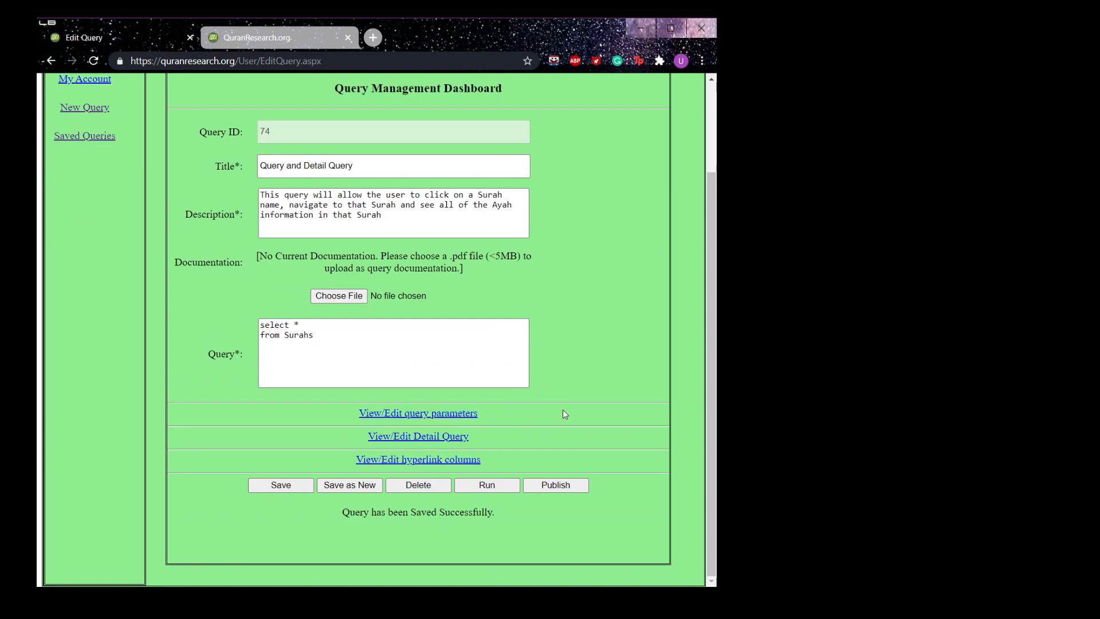
click(454, 441)
scroll(514, 395, down, 1)
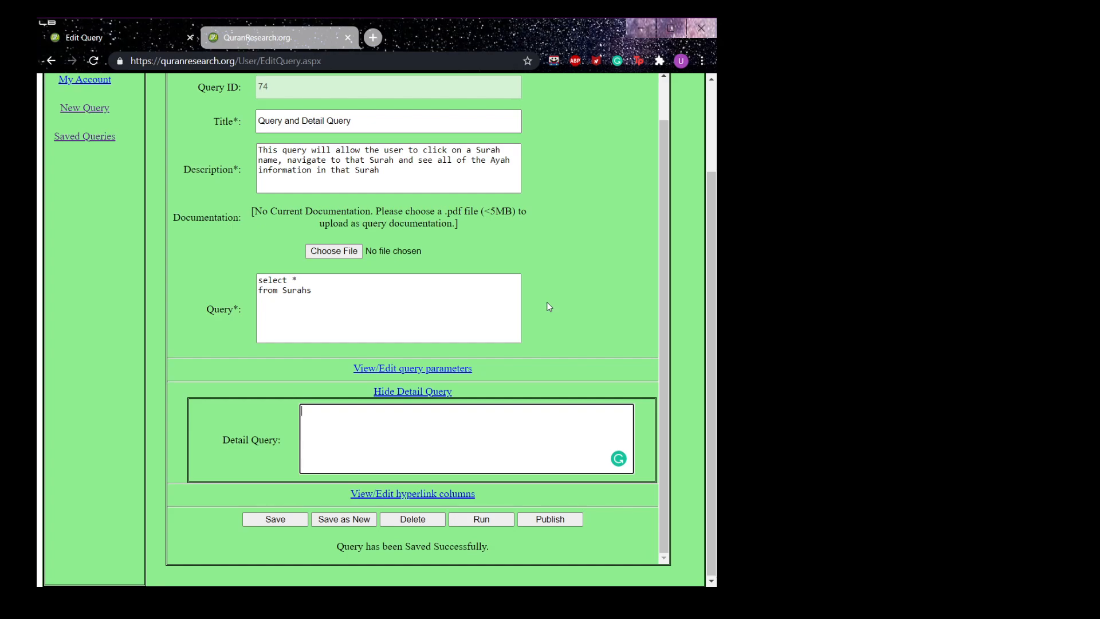
drag(373, 292, 258, 280)
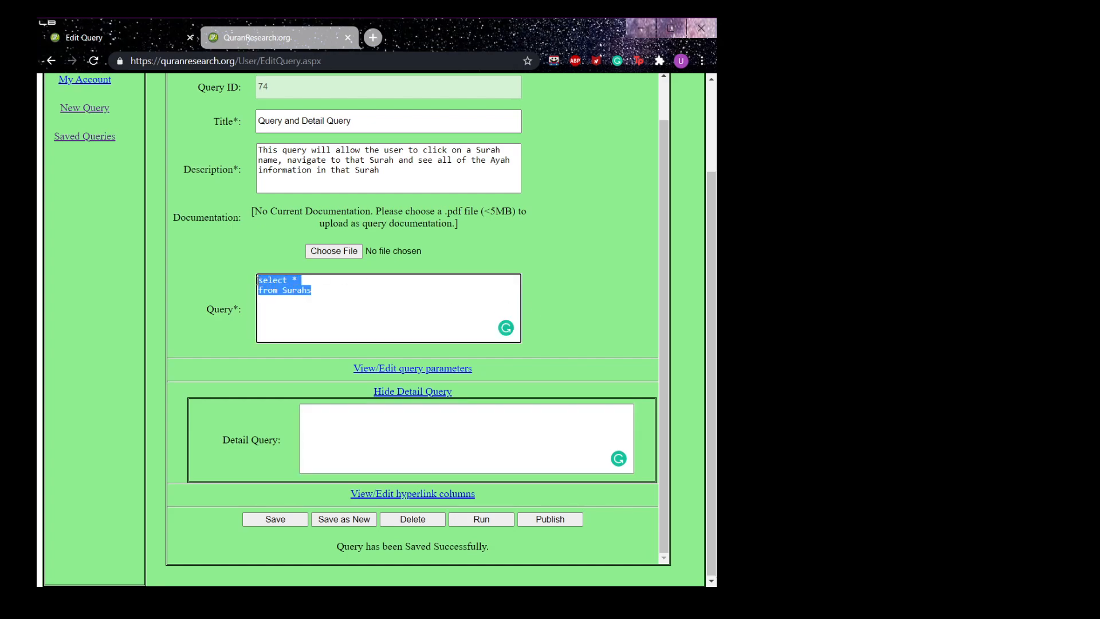
click(389, 175)
drag(473, 150, 502, 150)
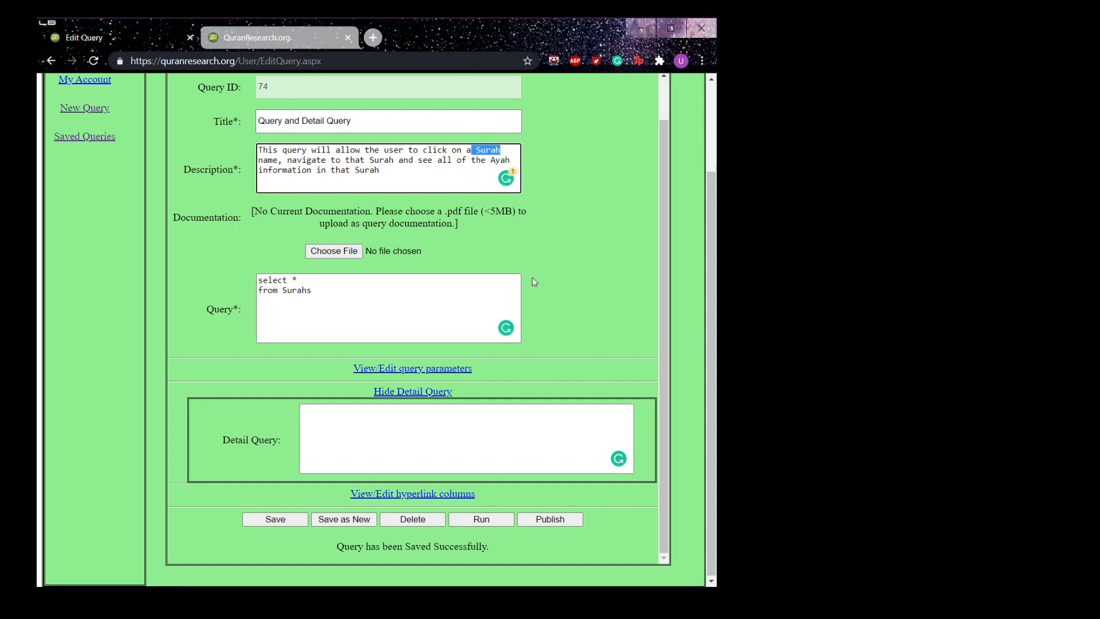
click(430, 180)
drag(401, 171, 445, 160)
click(424, 421)
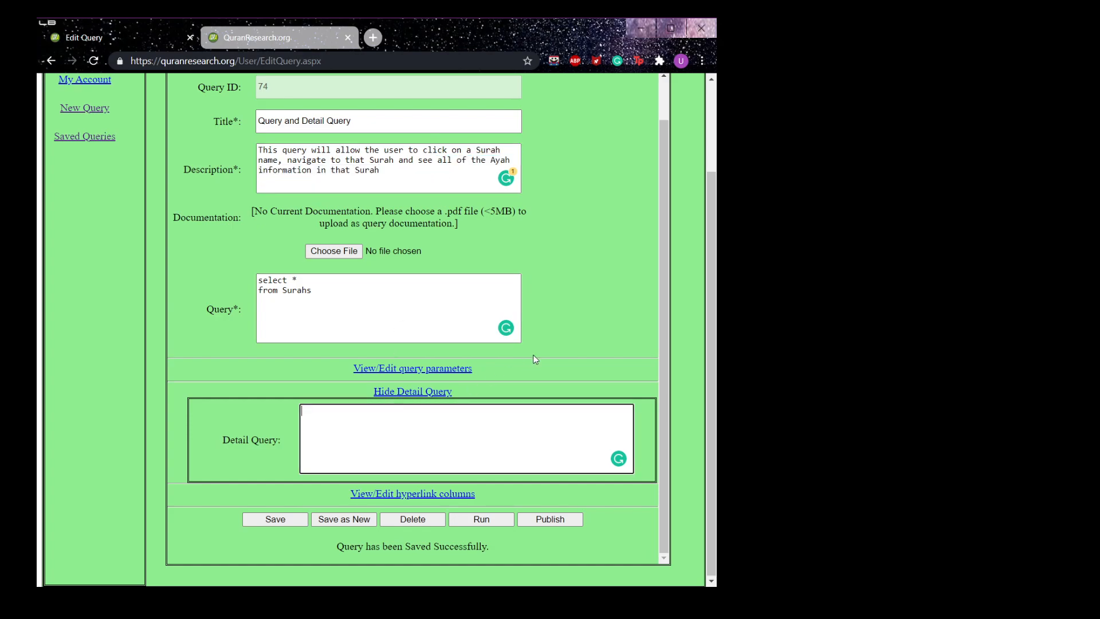
text(select)
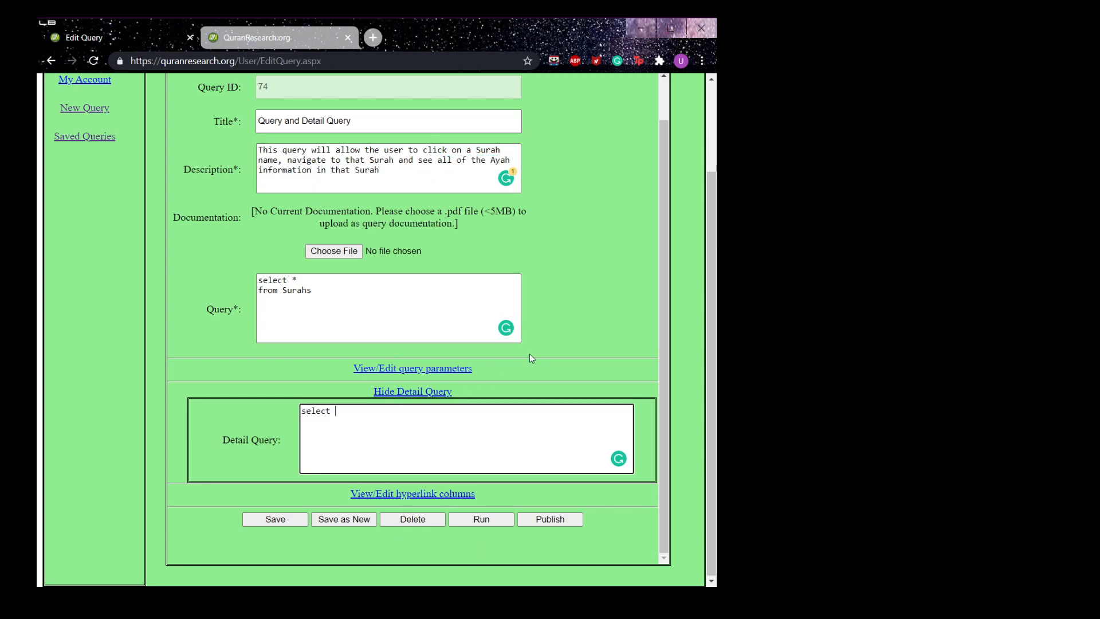
text( * )
text(from Ayahs)
key(Return)
text(where SurahSerialNo)
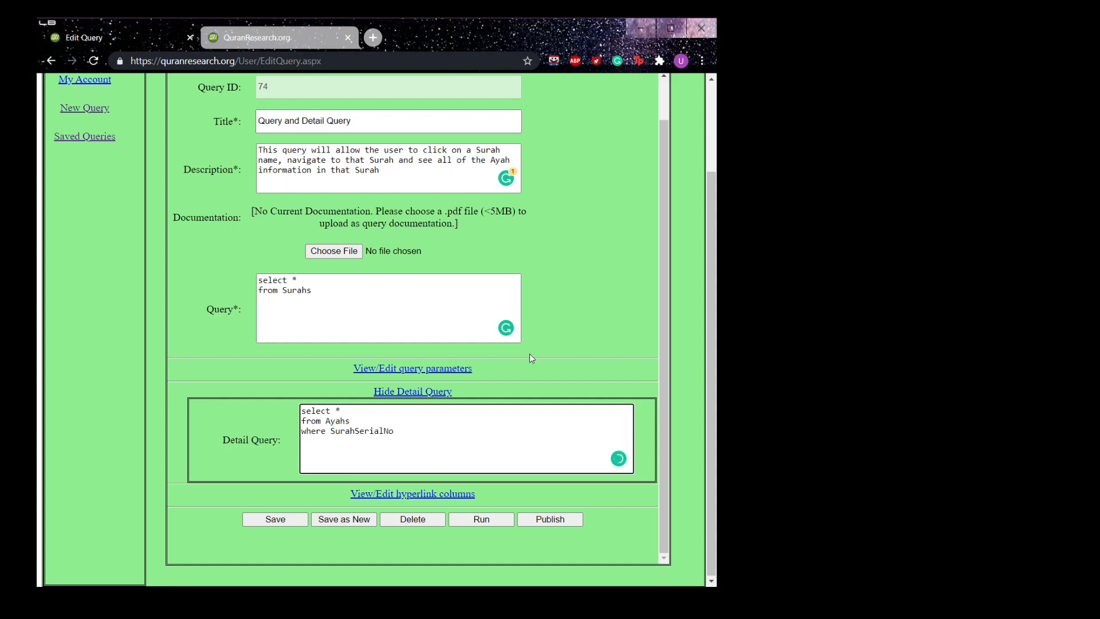
text(=@SurahSerialNo)
Step: Check the parts of the detail query and copy the parameter name SurahSerialNo from its where clause
drag(338, 411, 320, 411)
double_click(362, 431)
double_click(434, 433)
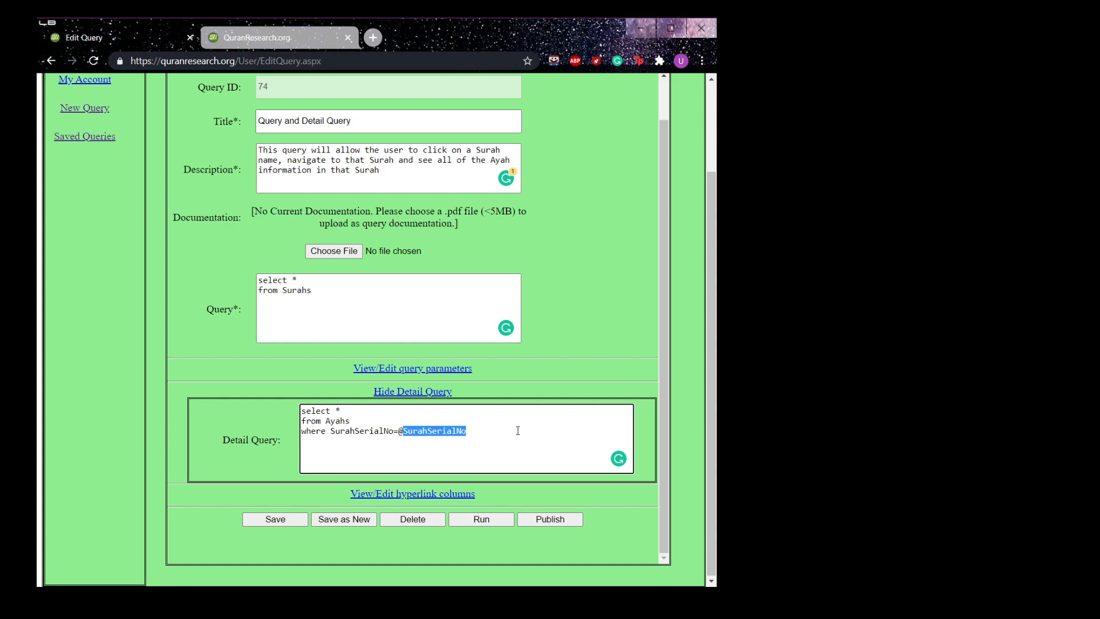
double_click(373, 431)
click(345, 421)
double_click(345, 421)
double_click(345, 432)
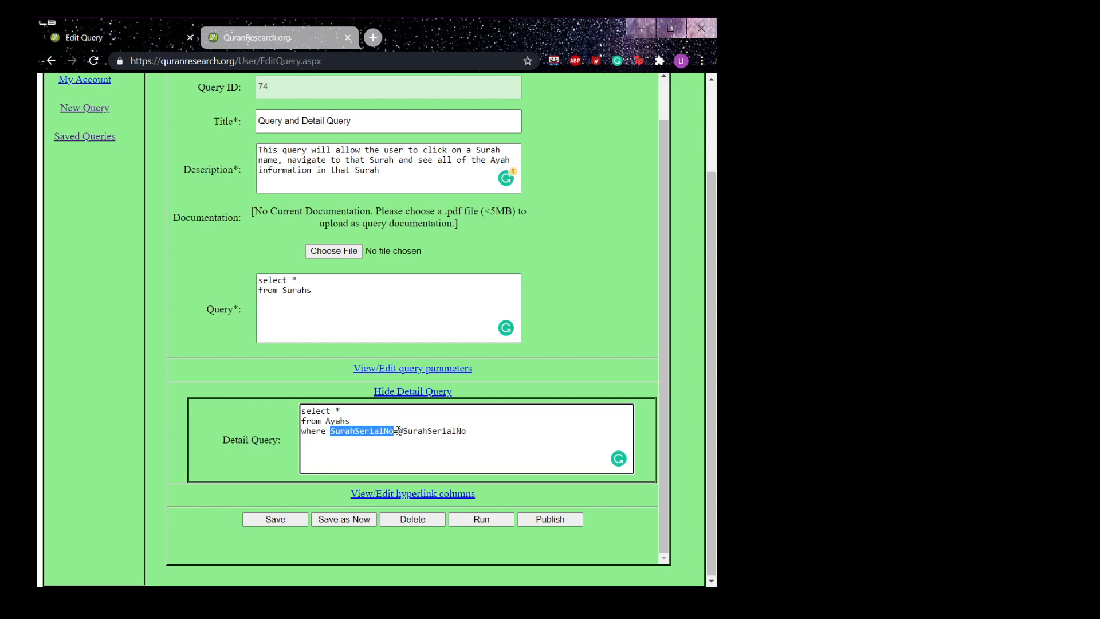
click(435, 432)
double_click(435, 431)
key(ctrl+c)
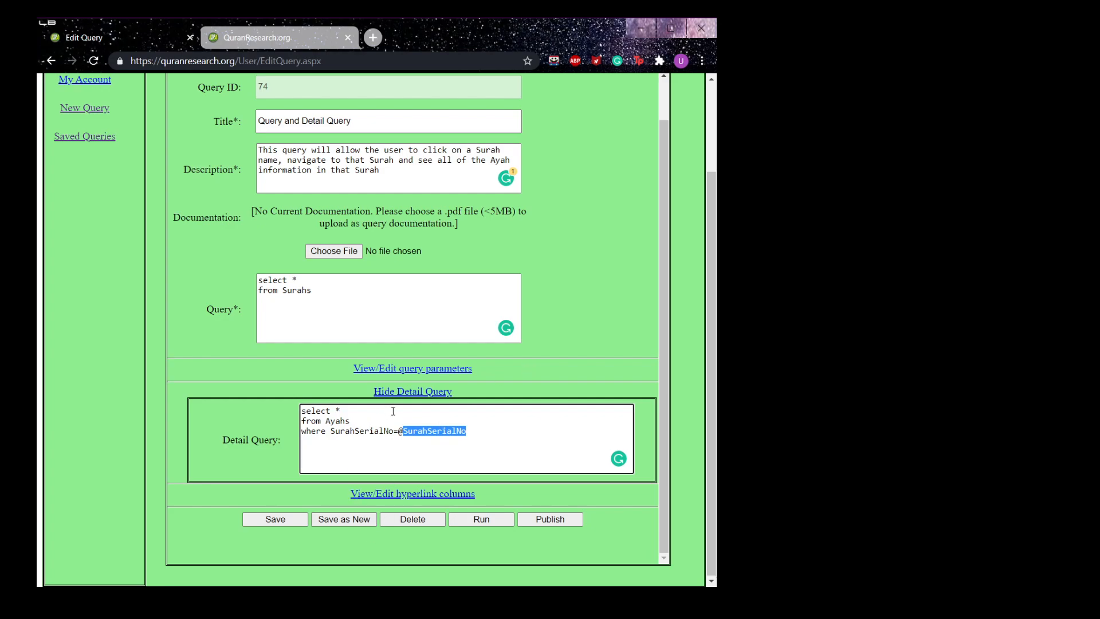
Step: Open the hyperlink column settings and set the hyperlink info type to Subquery
click(420, 494)
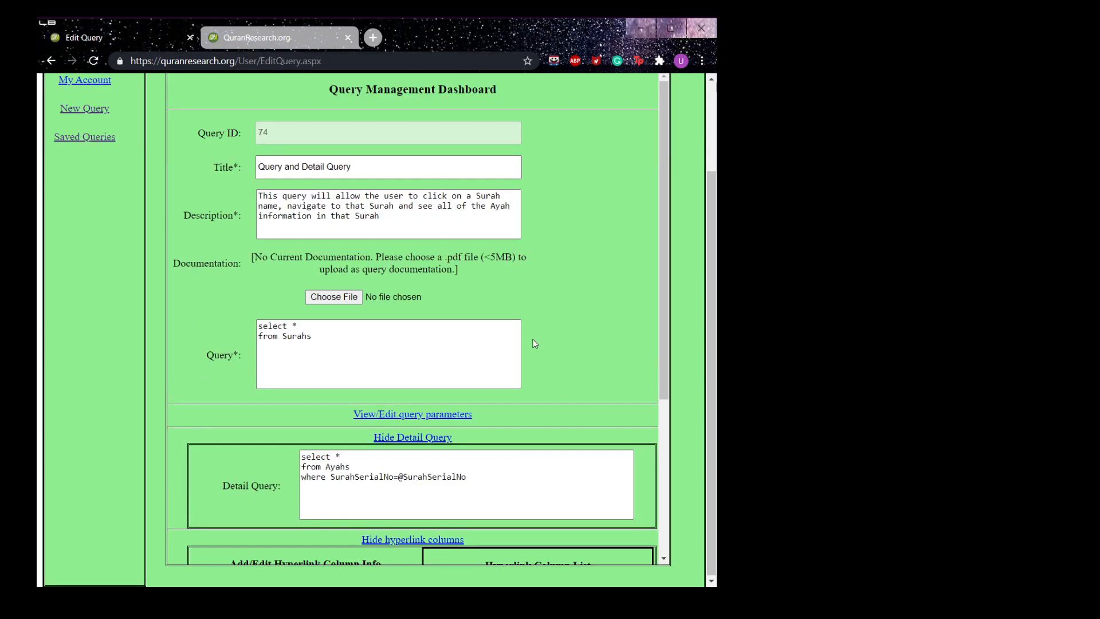
scroll(552, 344, down, 1)
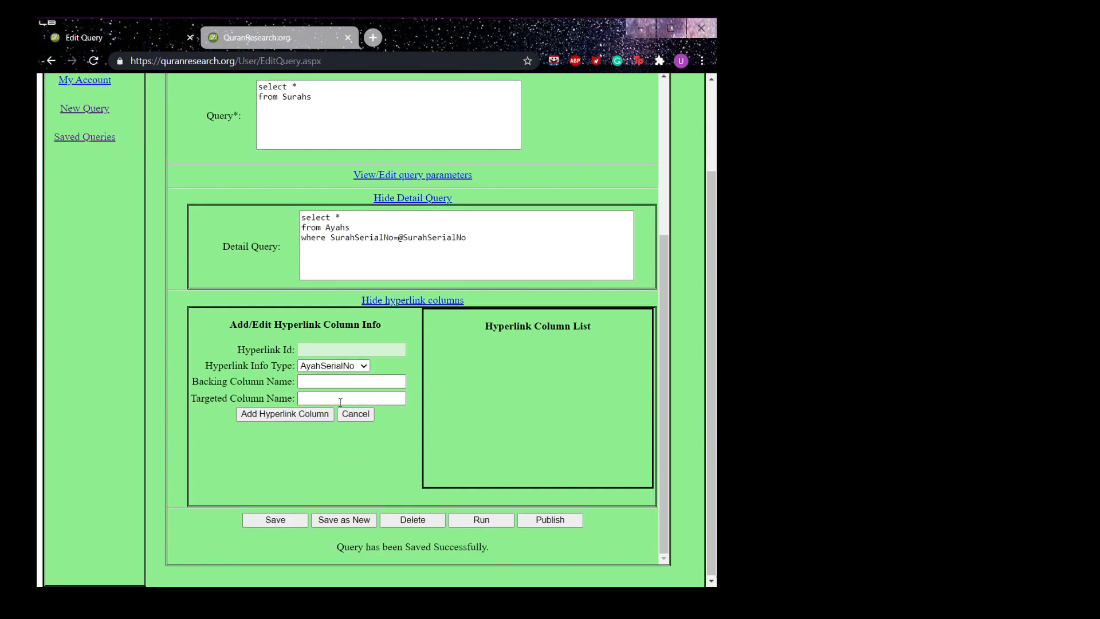
click(348, 368)
click(328, 415)
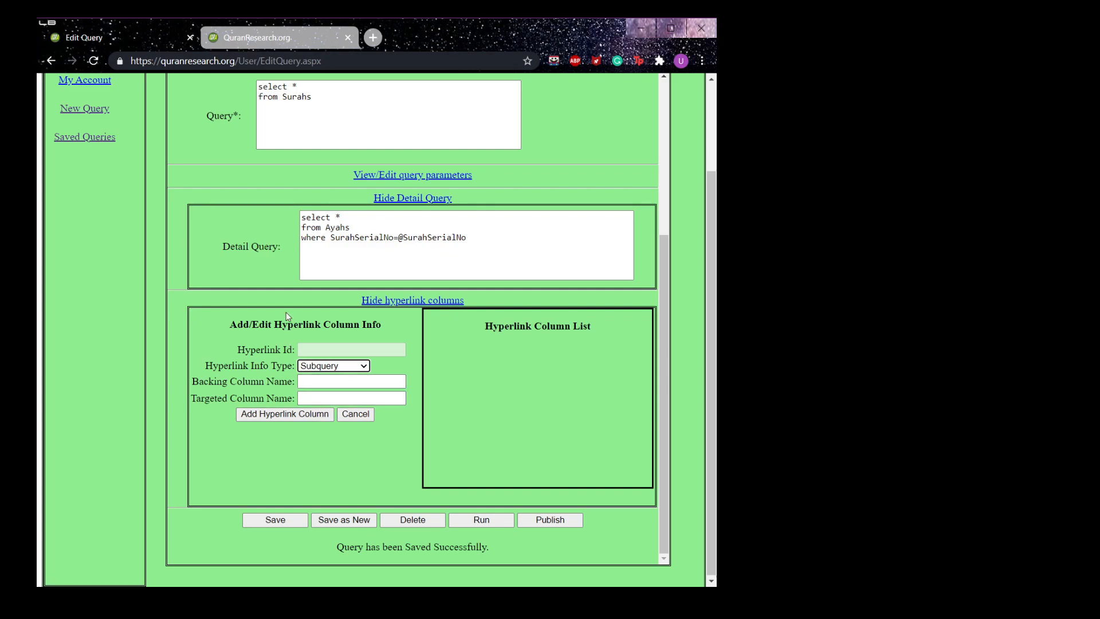
drag(336, 237, 295, 229)
drag(491, 237, 258, 213)
click(208, 346)
Step: Add the hyperlink column with backing column SurahSerialNo and targeted column SurahName
click(332, 381)
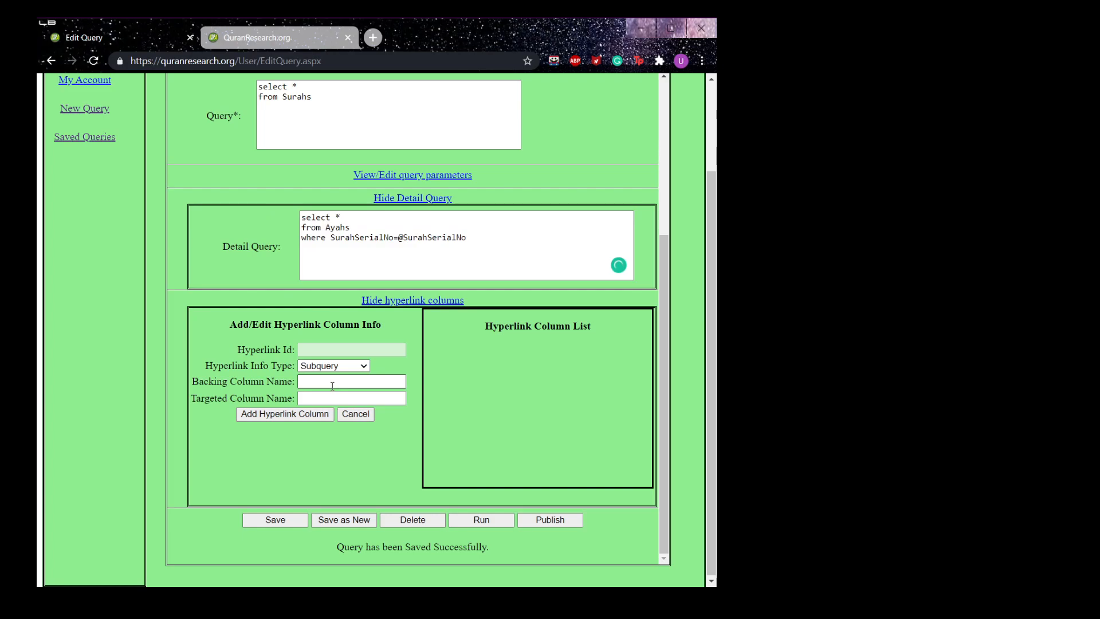
key(ctrl+v)
click(303, 398)
text(SurahName)
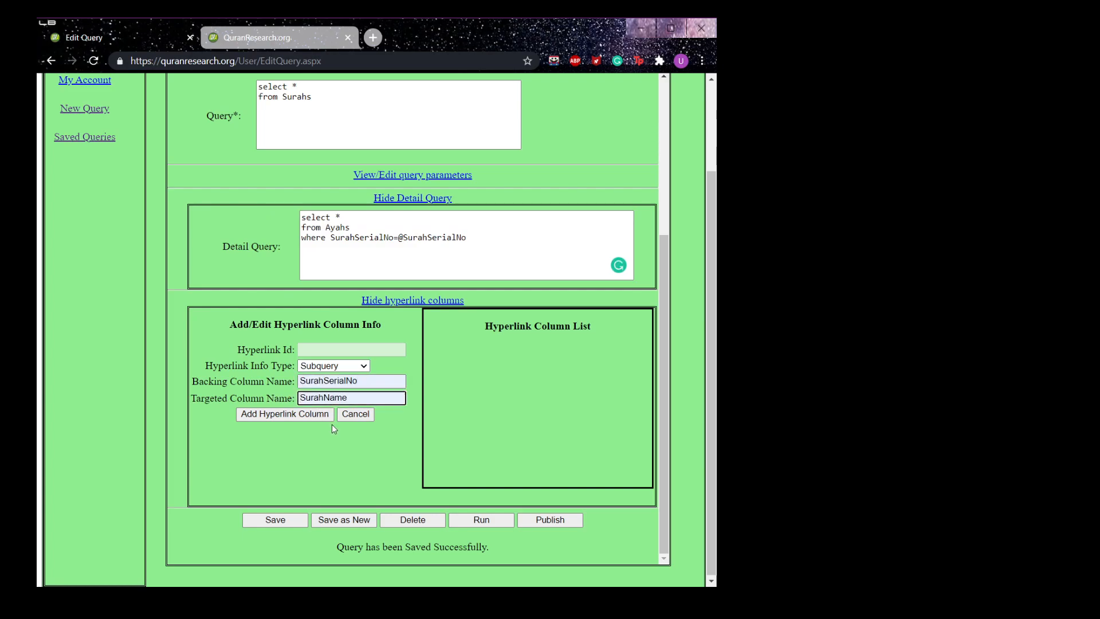
click(302, 418)
Step: Save the query with its detail query and hyperlink column, and run it
click(275, 519)
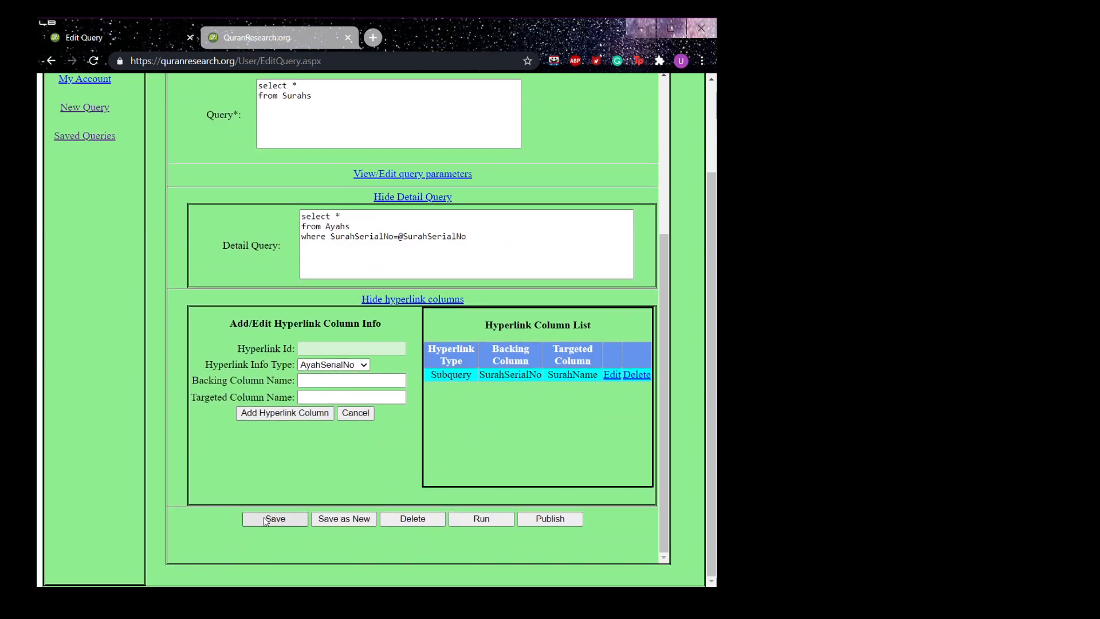
scroll(452, 440, down, 4)
scroll(451, 441, down, 3)
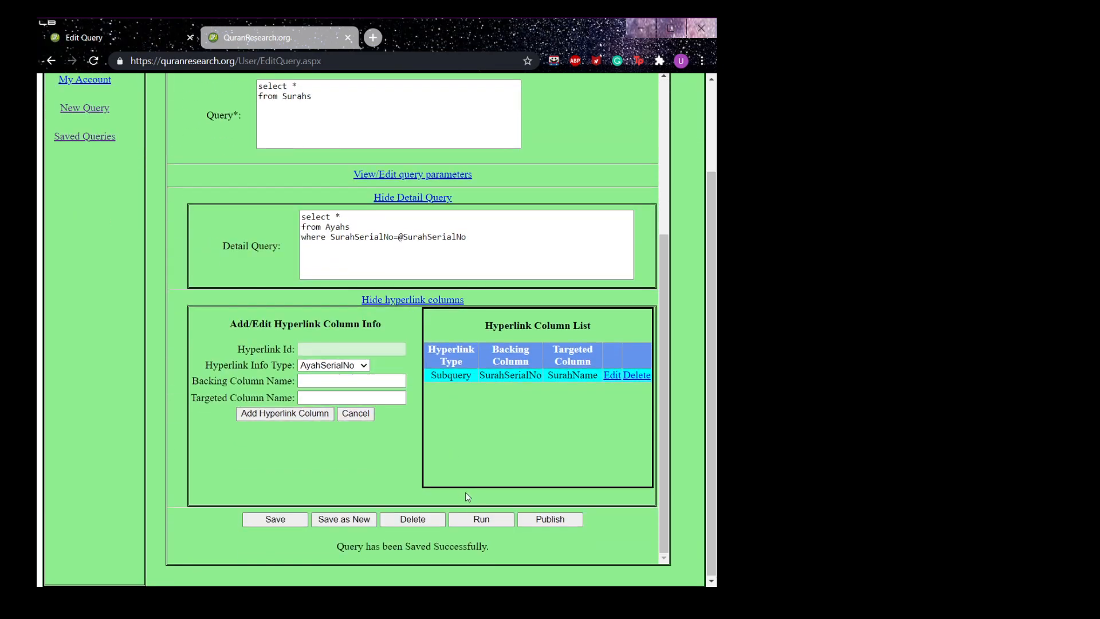
click(480, 518)
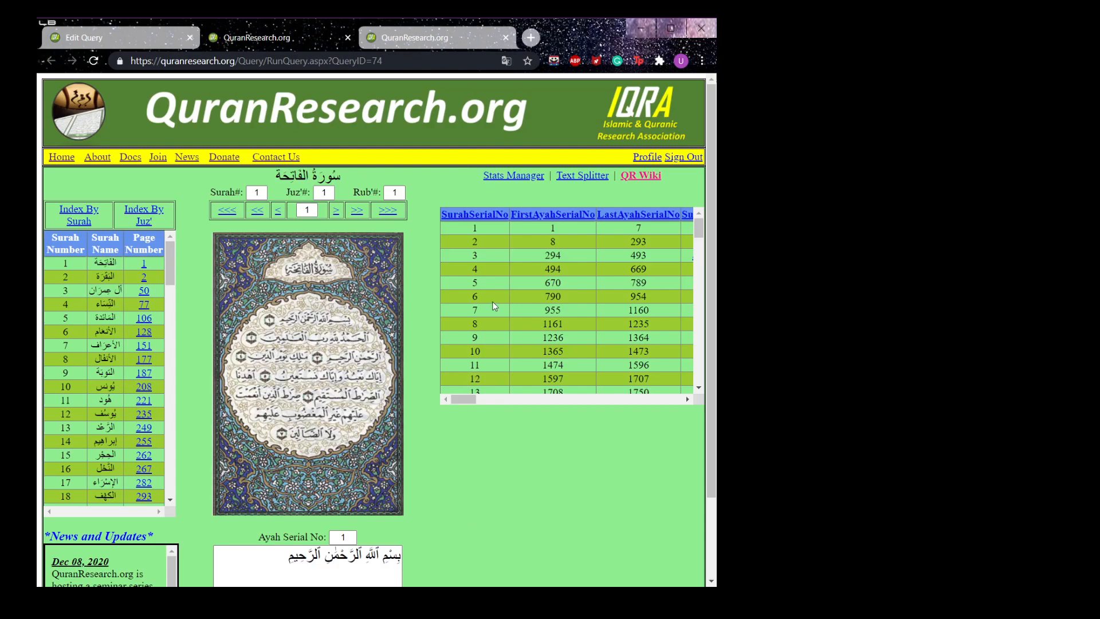
Step: Follow the sixth Surah's link in the SurahName column and look through its Ayah details
drag(475, 400, 485, 405)
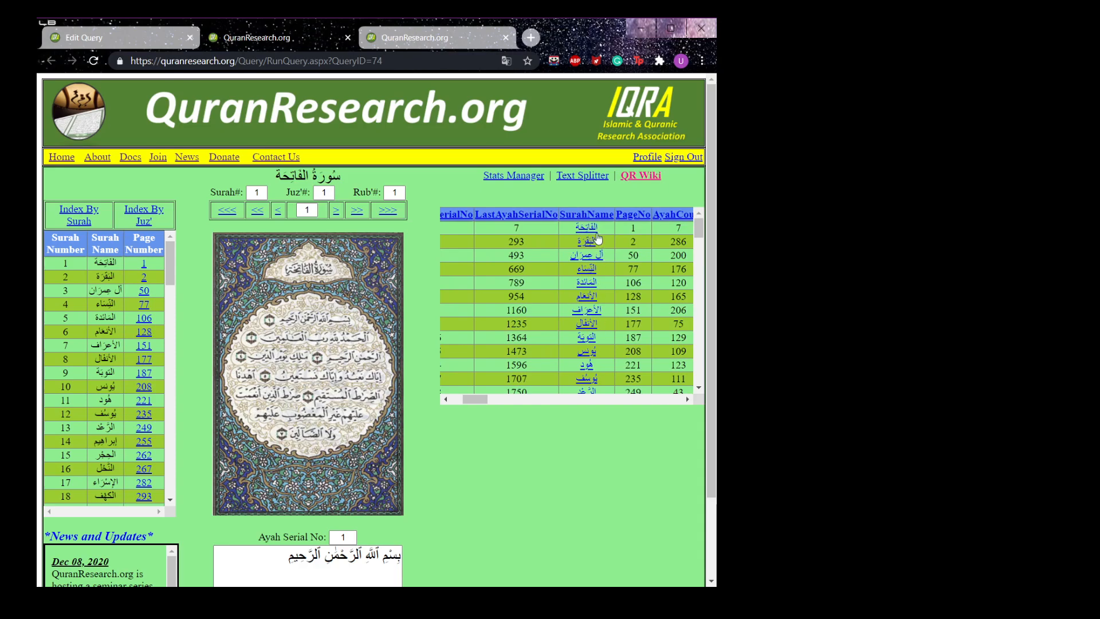
click(587, 302)
scroll(582, 389, down, 3)
scroll(581, 462, down, 2)
scroll(418, 364, down, 2)
scroll(567, 412, down, 2)
scroll(568, 418, up, 5)
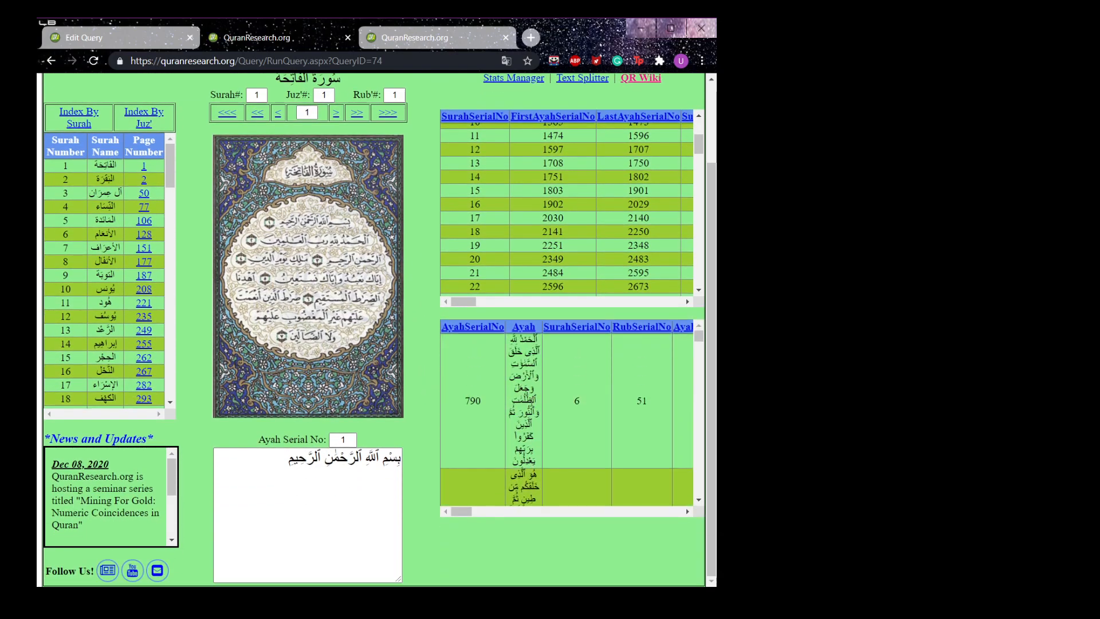
click(86, 37)
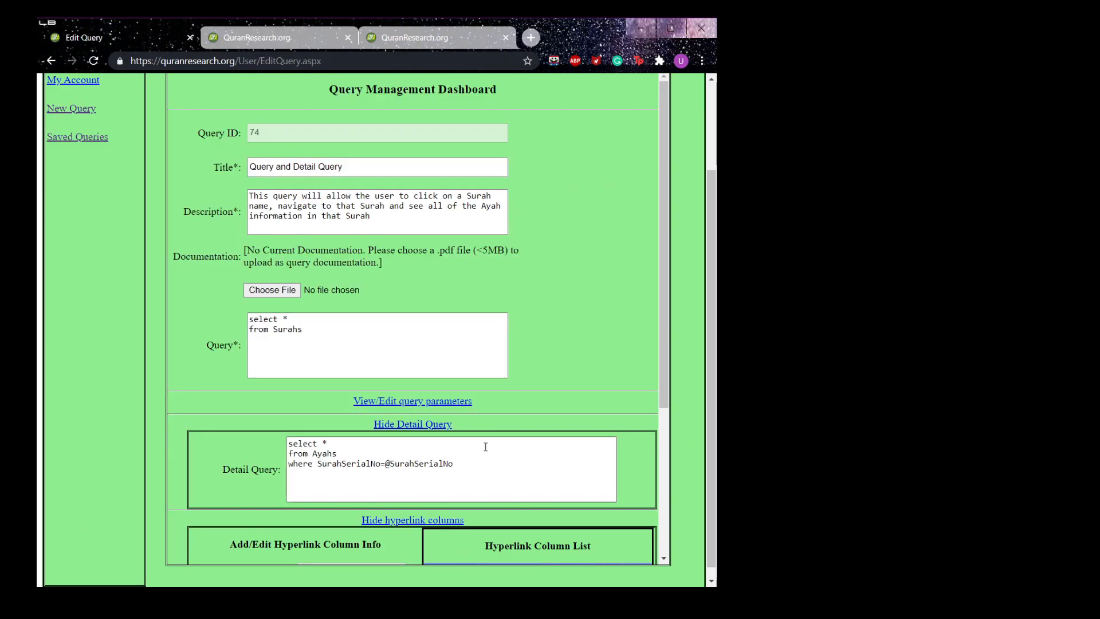
drag(457, 464, 386, 465)
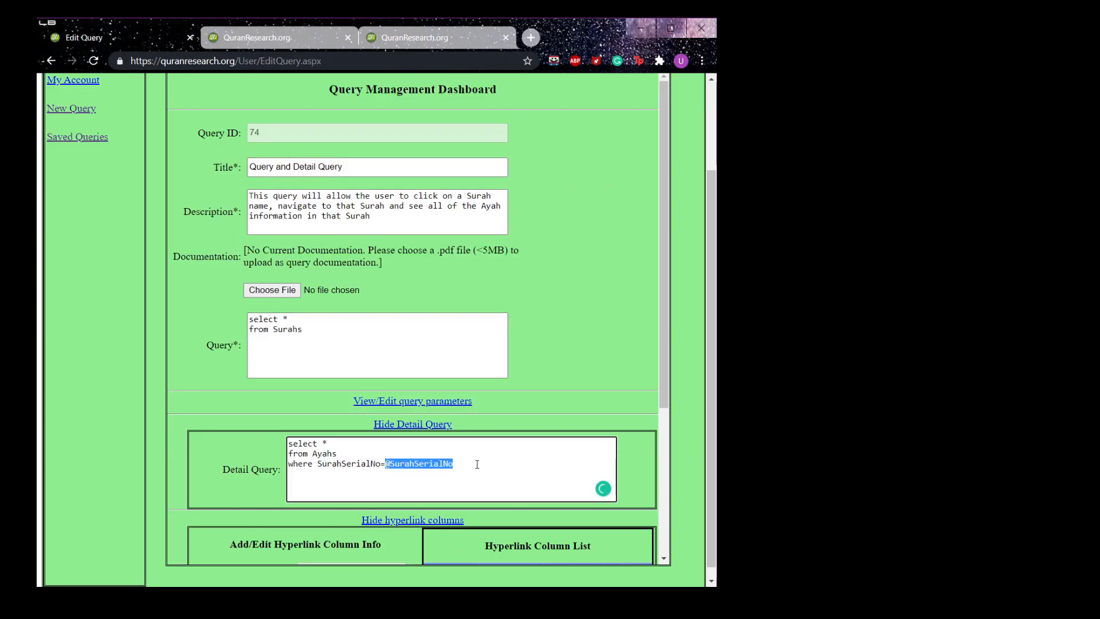
click(288, 42)
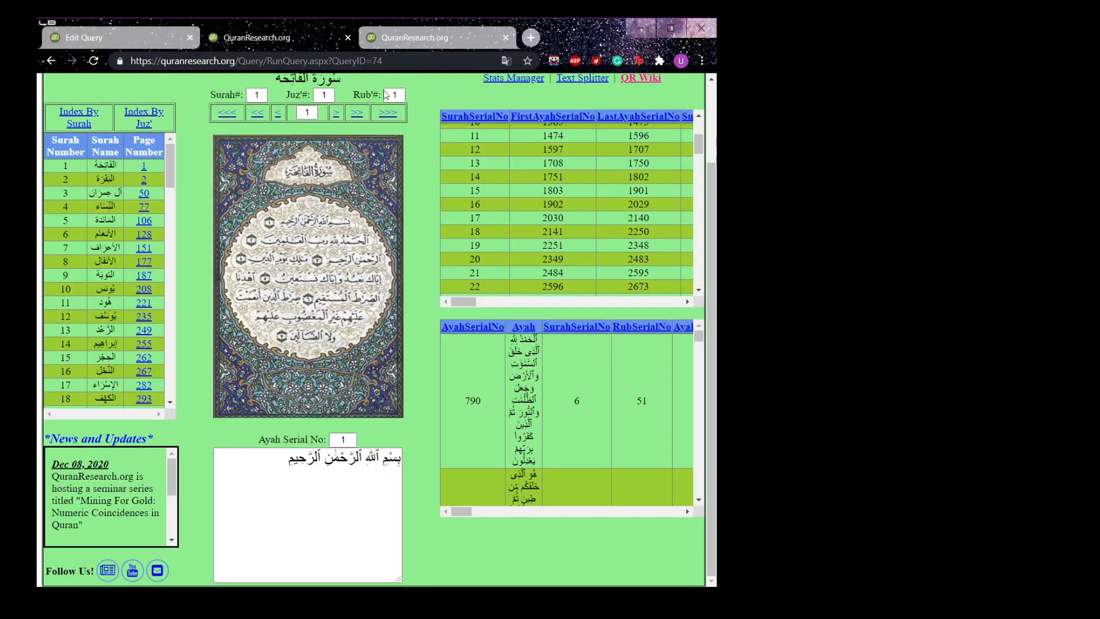
click(152, 38)
scroll(377, 372, down, 4)
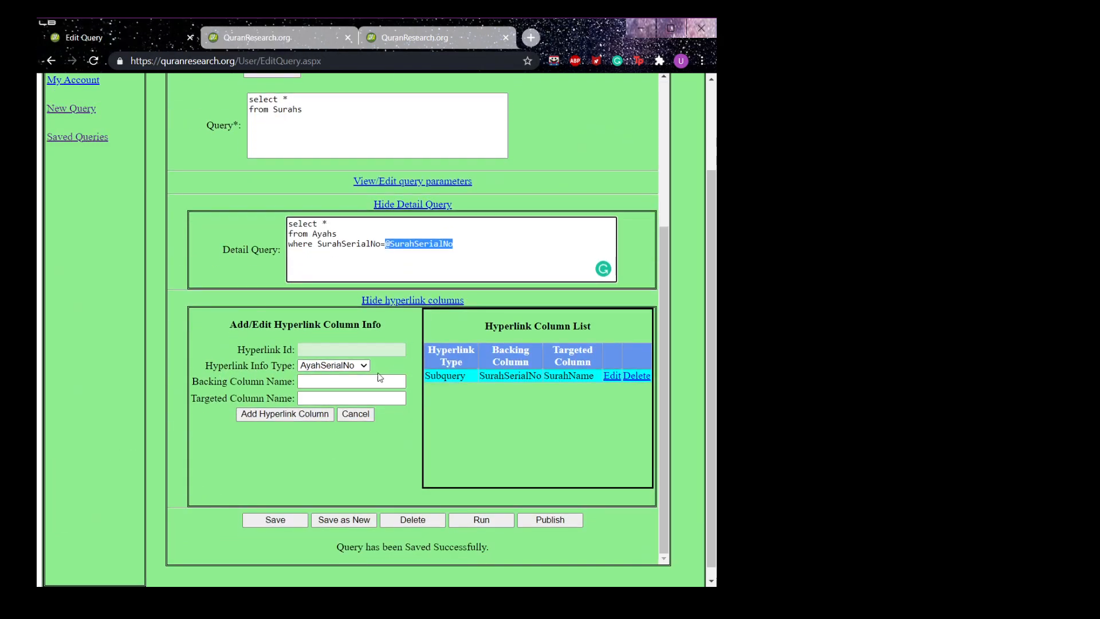
click(273, 368)
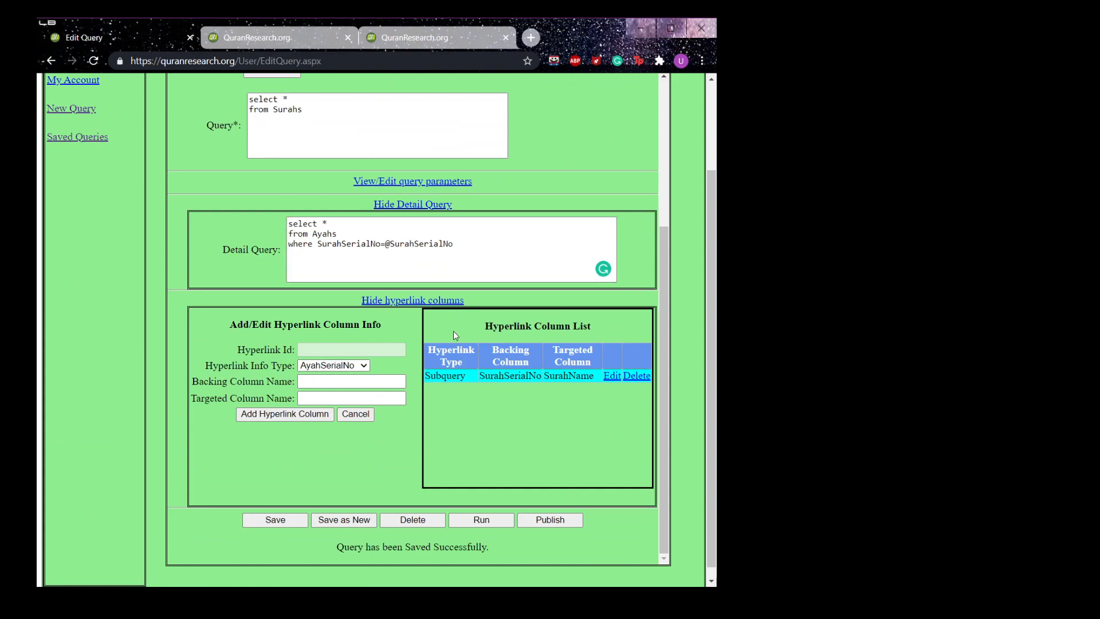
drag(471, 246, 394, 247)
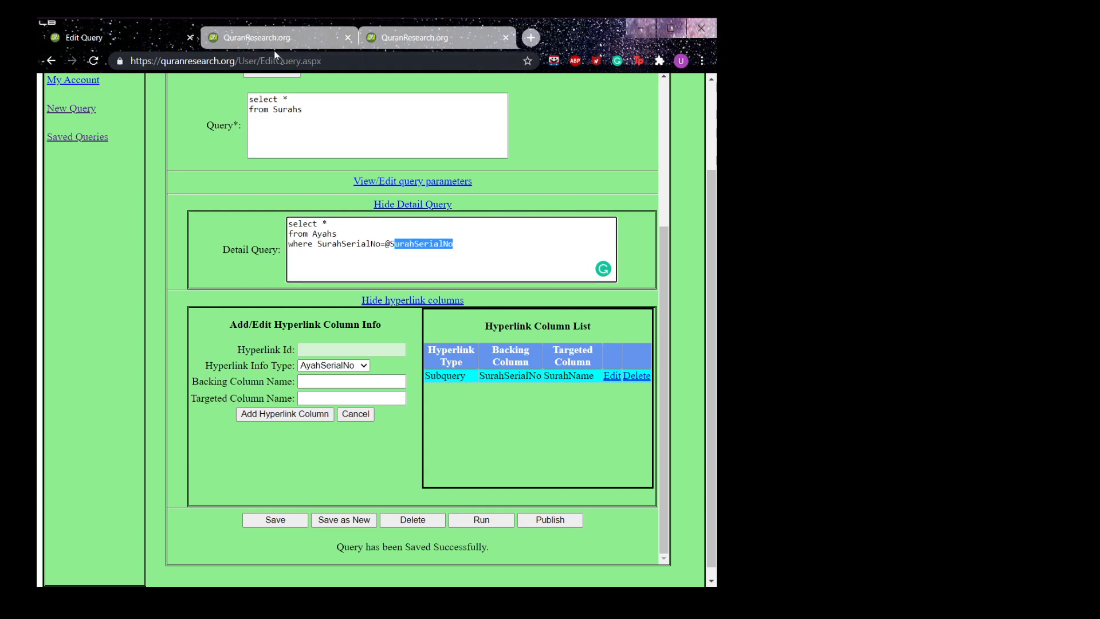
Step: Go back to the query results, follow the second Surah's link in the SurahName column and browse its Ayah rows
key(ctrl+Tab)
scroll(485, 290, down, 1)
drag(475, 302, 533, 302)
scroll(531, 401, up, 3)
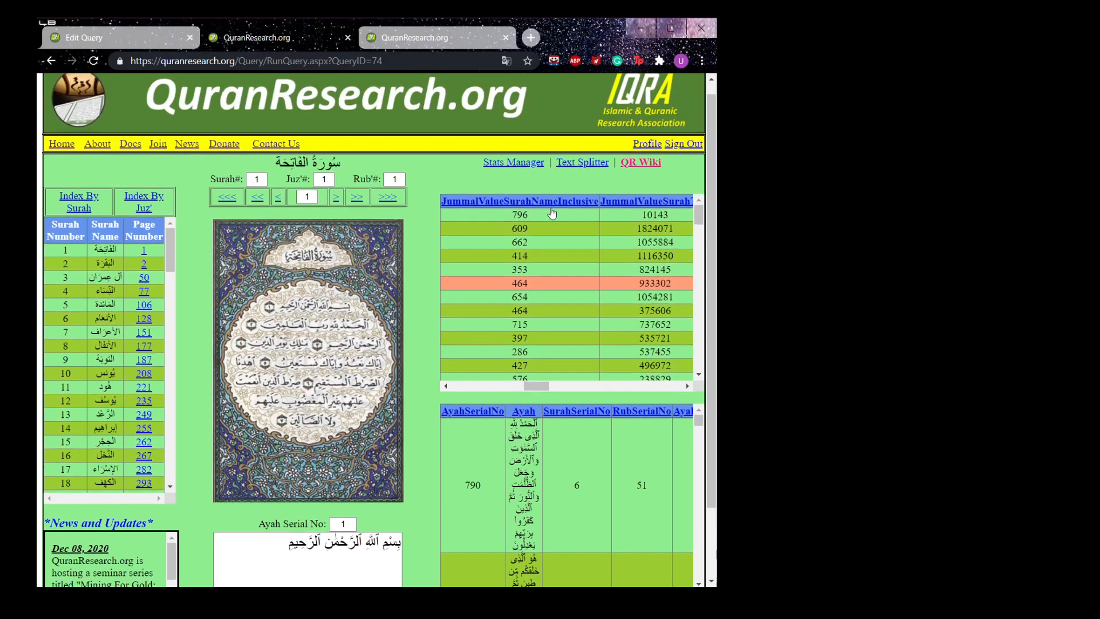
drag(530, 401, 478, 400)
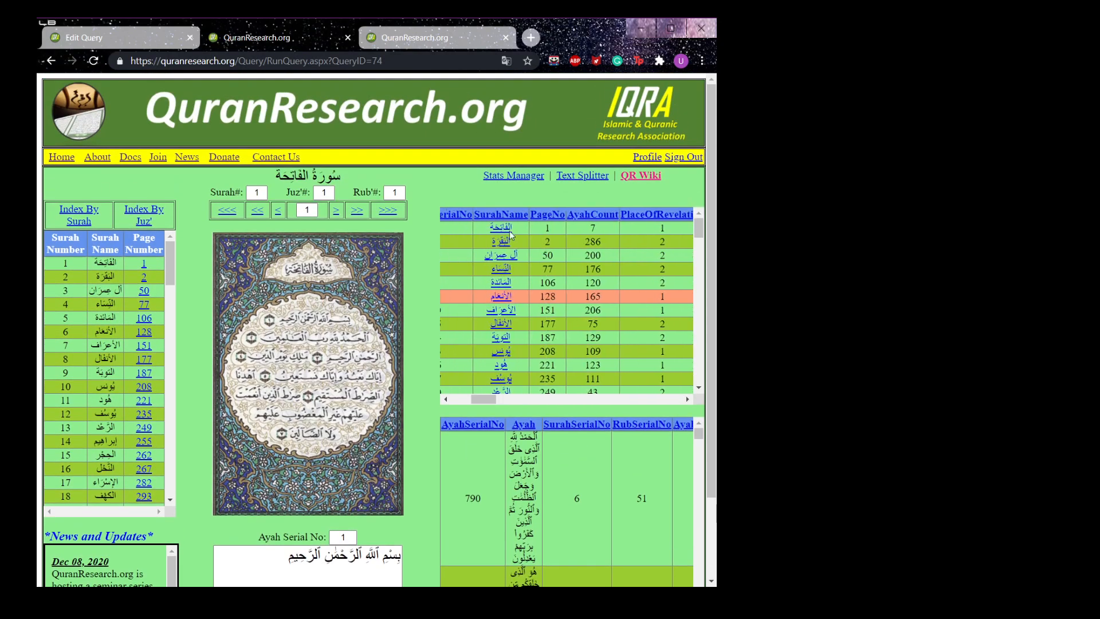
click(500, 248)
scroll(419, 346, down, 2)
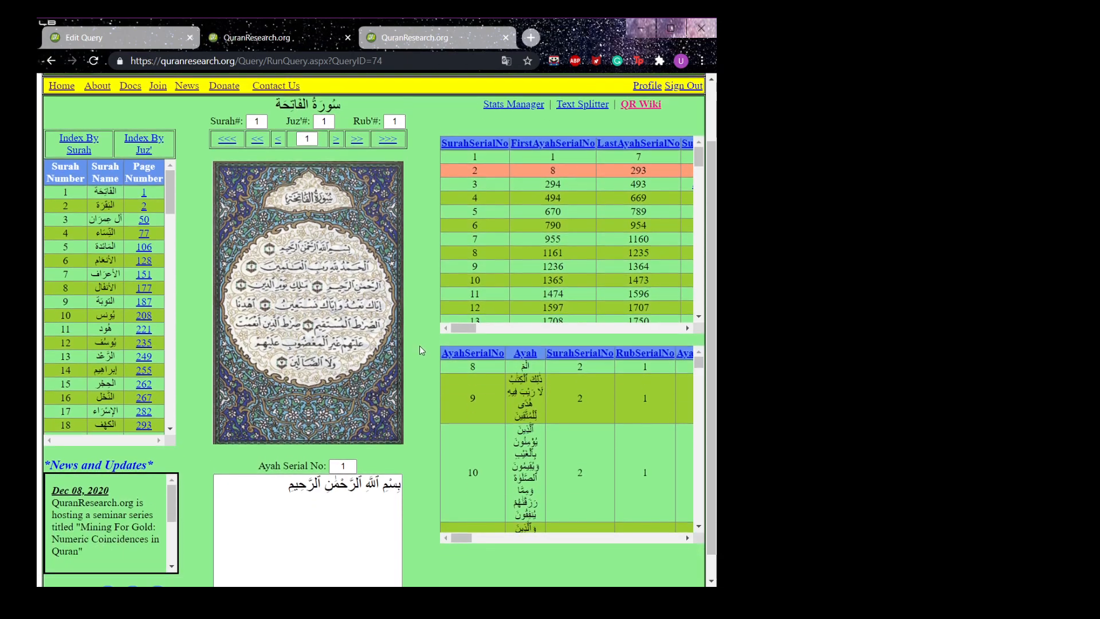
scroll(568, 418, down, 10)
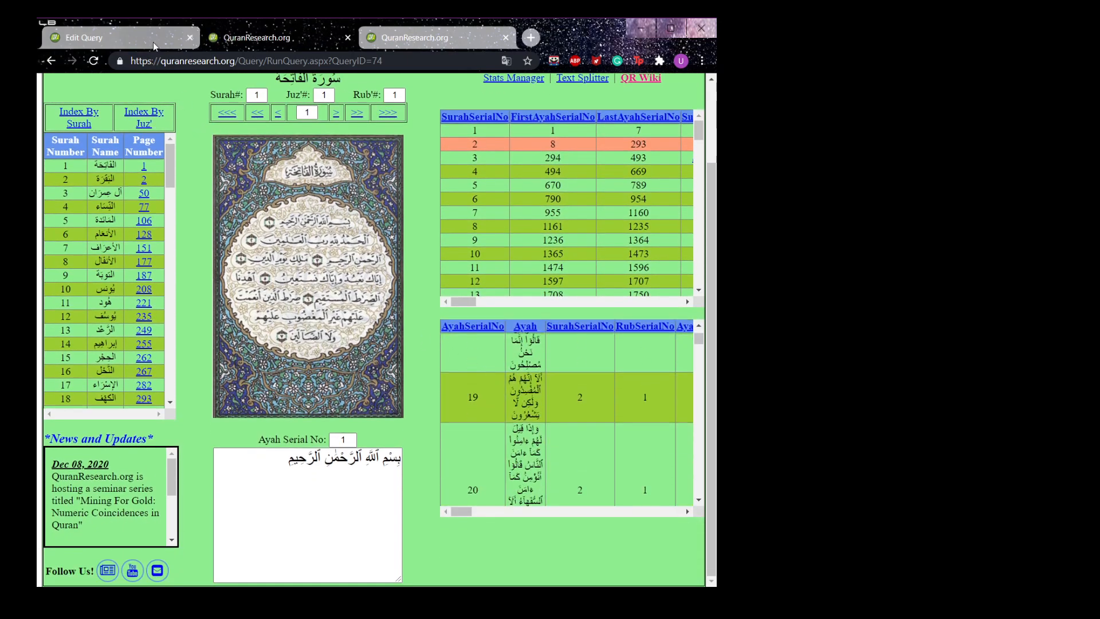
scroll(552, 195, up, 1)
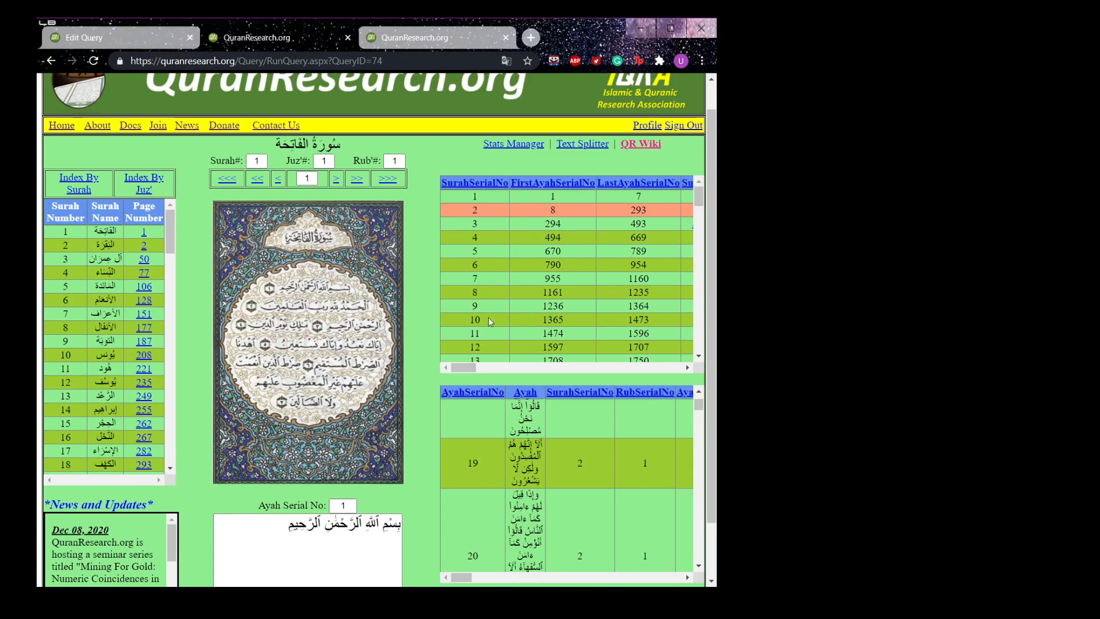
mouse_move(465, 367)
mouse_down()
mouse_move(500, 369)
mouse_move(466, 368)
mouse_up()
scroll(417, 184, down, 1)
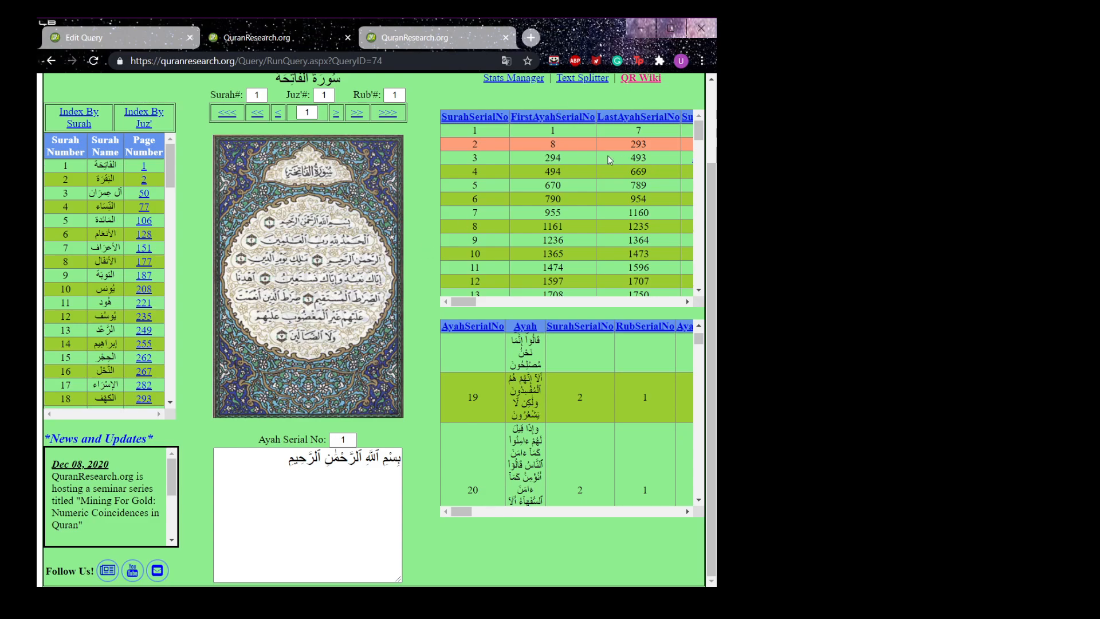
Step: Return to the query editing page and review the query's title, description, detail query and hyperlink column list
scroll(686, 508, up, 2)
click(117, 36)
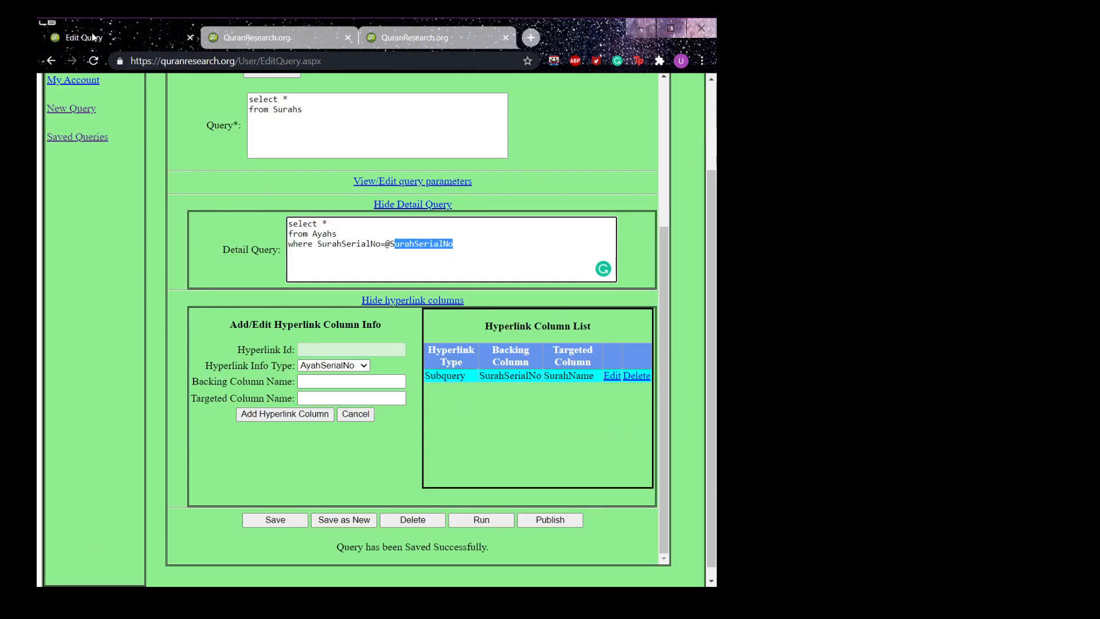
scroll(349, 280, up, 4)
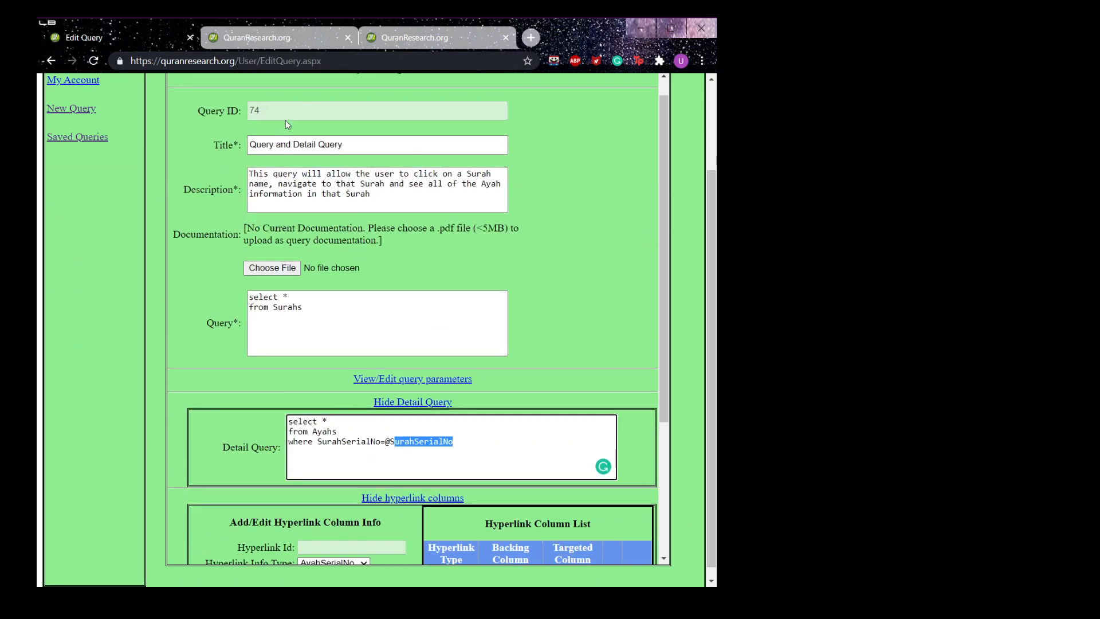
scroll(257, 99, up, 1)
drag(255, 96, 367, 134)
scroll(525, 276, up, 2)
click(544, 268)
scroll(546, 269, down, 4)
scroll(682, 306, down, 3)
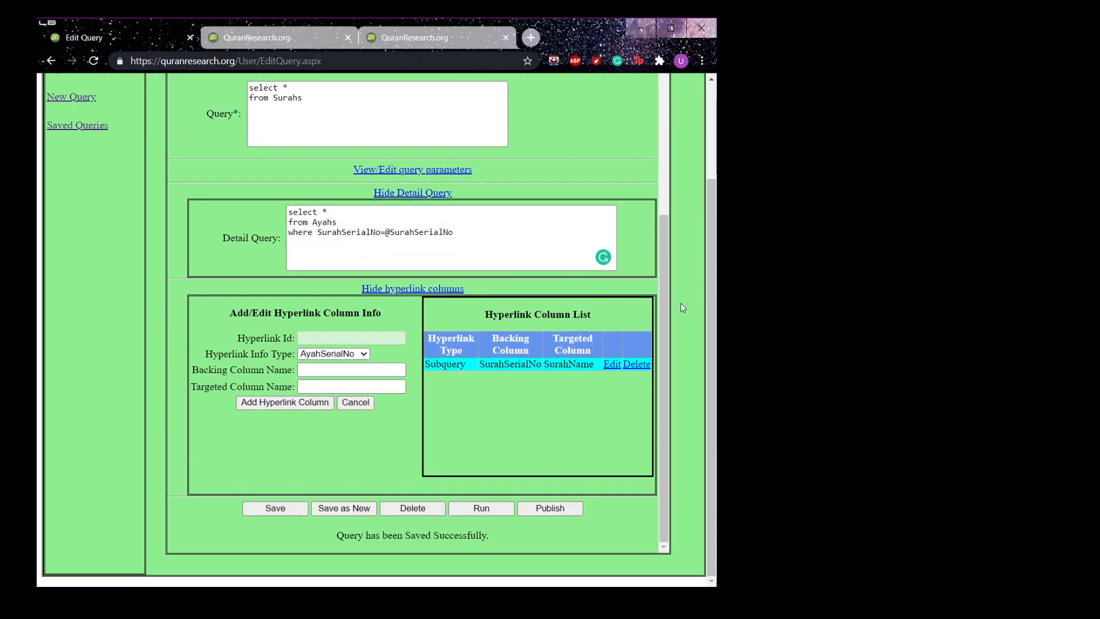